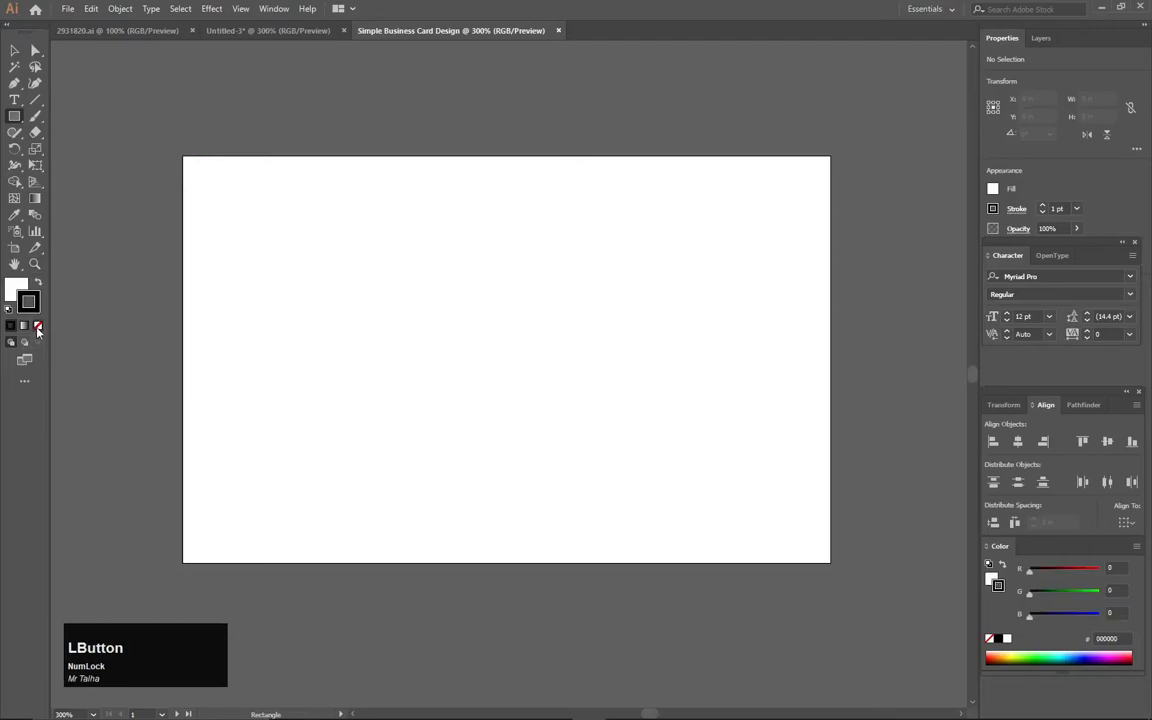
- Draw a white rectangle without a stroke, about 3.5 by 2.19 in, over the artboard
{"action": "left_click", "coordinate": [13, 291]}
{"action": "left_click_drag", "start_coordinate": [184, 155], "coordinate": [831, 564]}
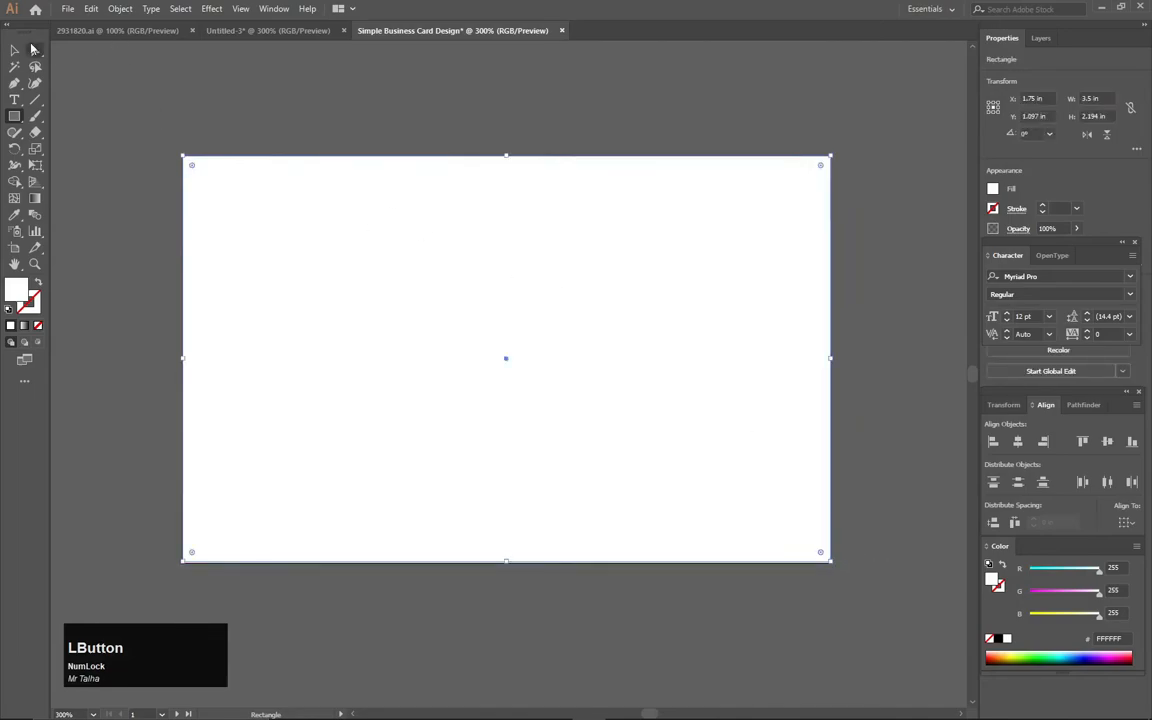
{"action": "left_click", "coordinate": [14, 50]}
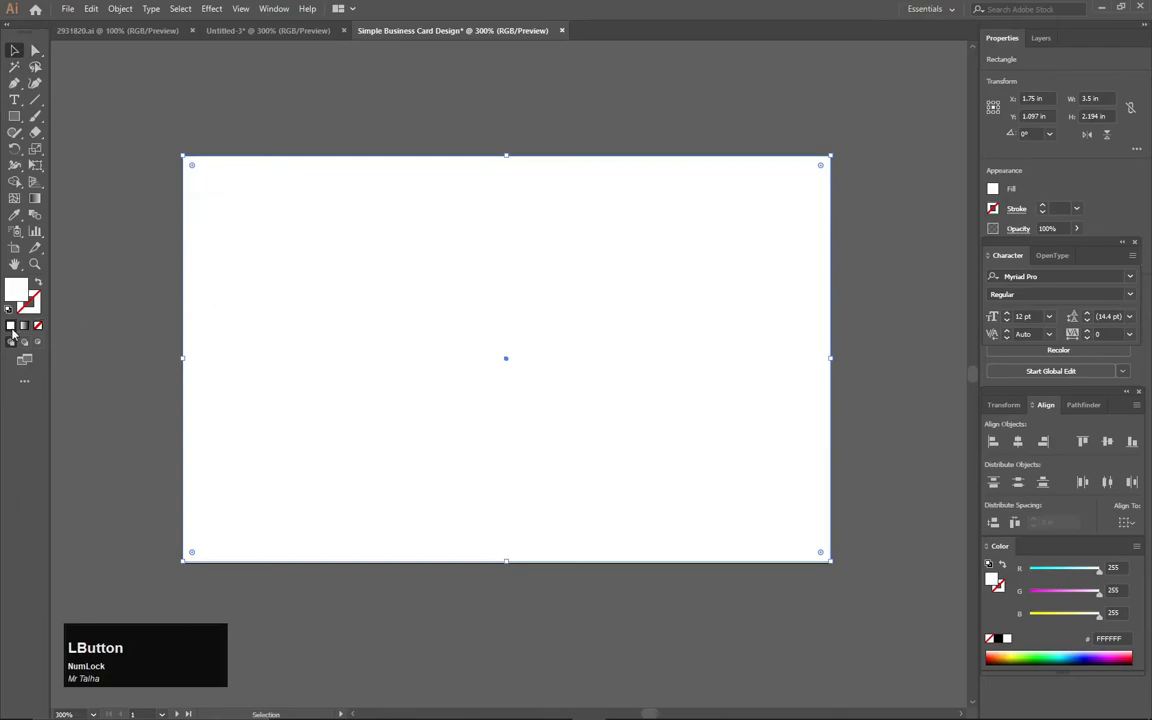
- Fill the rectangle with dark gray 262626
{"action": "double_click", "coordinate": [14, 289]}
{"action": "left_click_drag", "start_coordinate": [250, 395], "coordinate": [203, 421]}
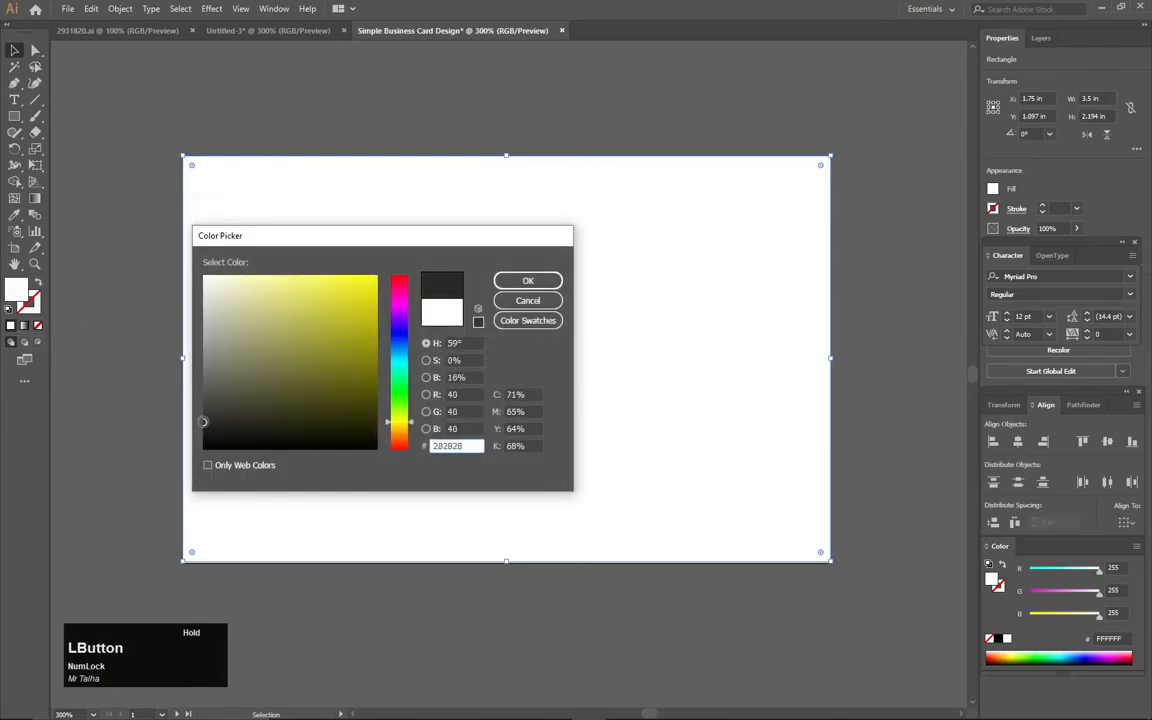
{"action": "left_click", "coordinate": [500, 279]}
{"action": "left_click", "coordinate": [424, 127]}
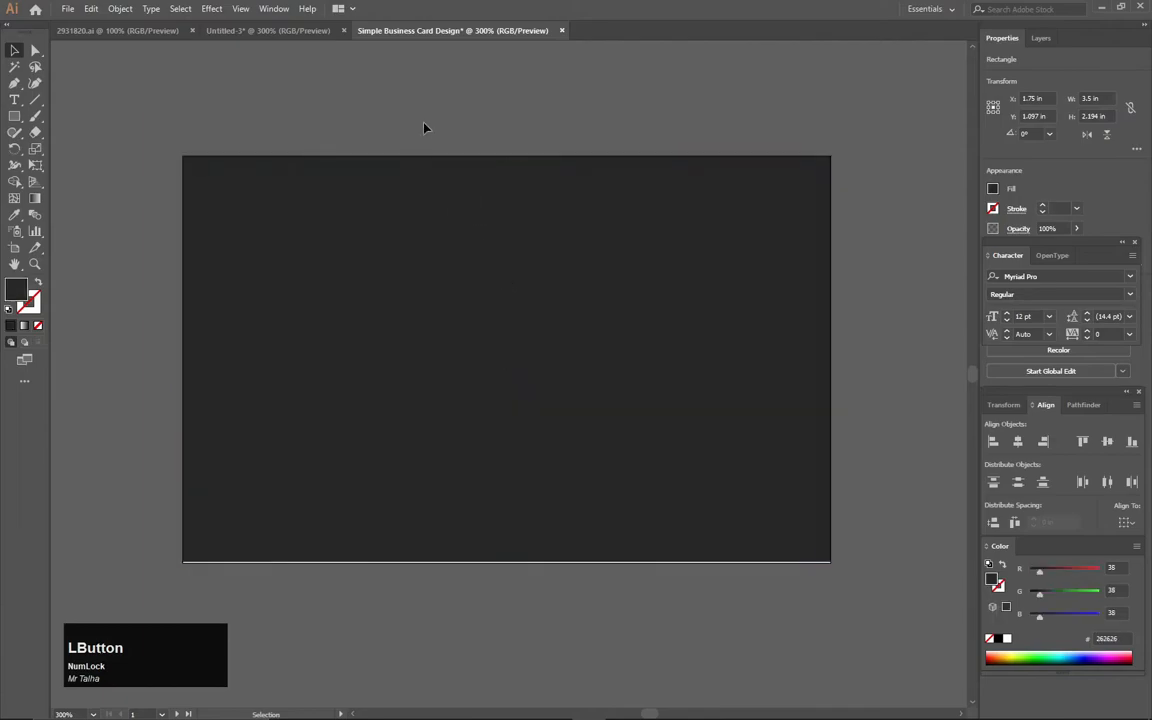
- Stretch the rectangle's lower edge to the bottom of the artboard, making it 2.208 in high
{"action": "left_click_drag", "start_coordinate": [424, 127], "coordinate": [528, 372]}
{"action": "key", "text": "space"}
{"action": "left_click_drag", "start_coordinate": [507, 563], "coordinate": [535, 423]}
{"action": "scroll", "coordinate": [493, 478], "scroll_direction": "up", "scroll_amount": 3, "text": "alt"}
{"action": "key", "text": "space"}
{"action": "left_click_drag", "start_coordinate": [568, 344], "coordinate": [552, 677]}
{"action": "scroll", "coordinate": [573, 491], "scroll_direction": "down", "scroll_amount": 3, "text": "alt"}
{"action": "key", "text": "space"}
{"action": "left_click_drag", "start_coordinate": [556, 412], "coordinate": [547, 374]}
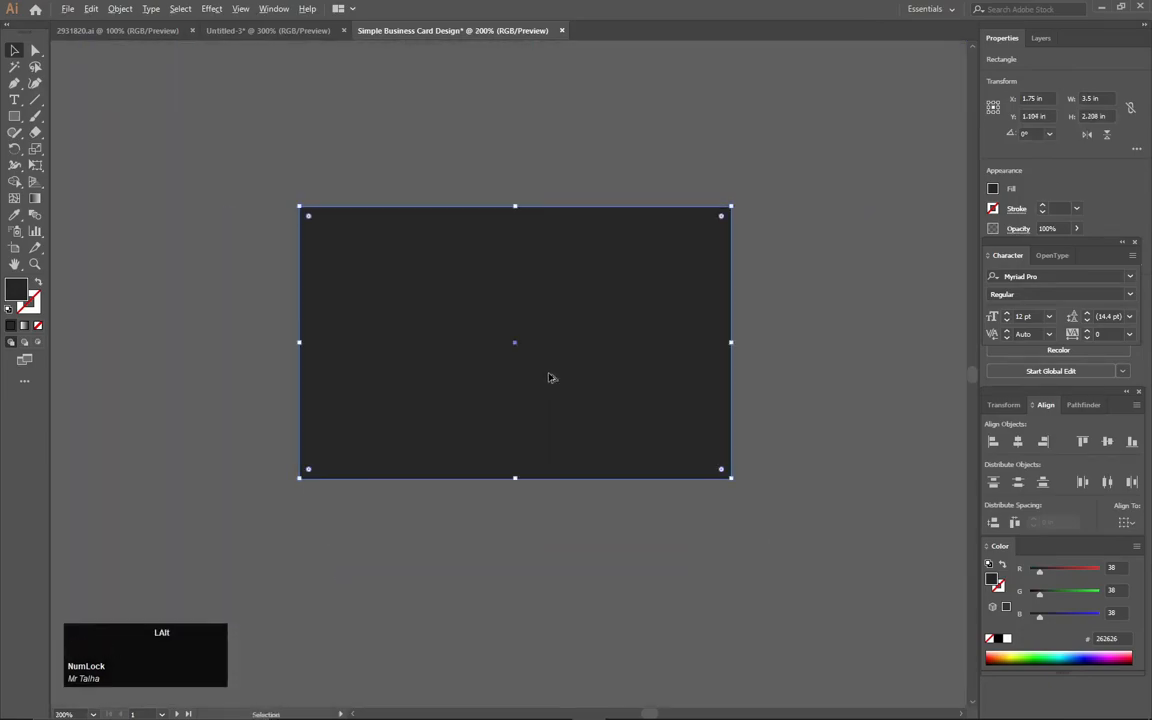
{"action": "scroll", "coordinate": [549, 378], "scroll_direction": "up", "scroll_amount": 1, "text": "alt"}
- Set the background rectangle's fill color to 1E1E1E
{"action": "double_click", "coordinate": [16, 290]}
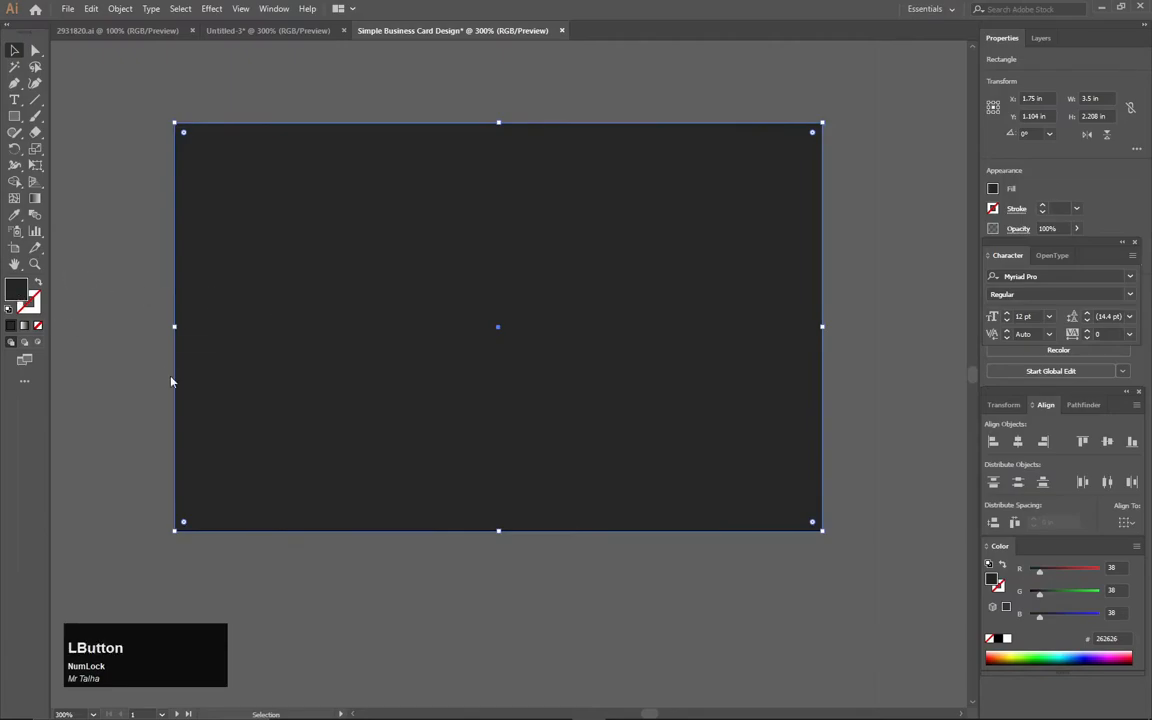
{"action": "type", "text": "1E1E1E"}
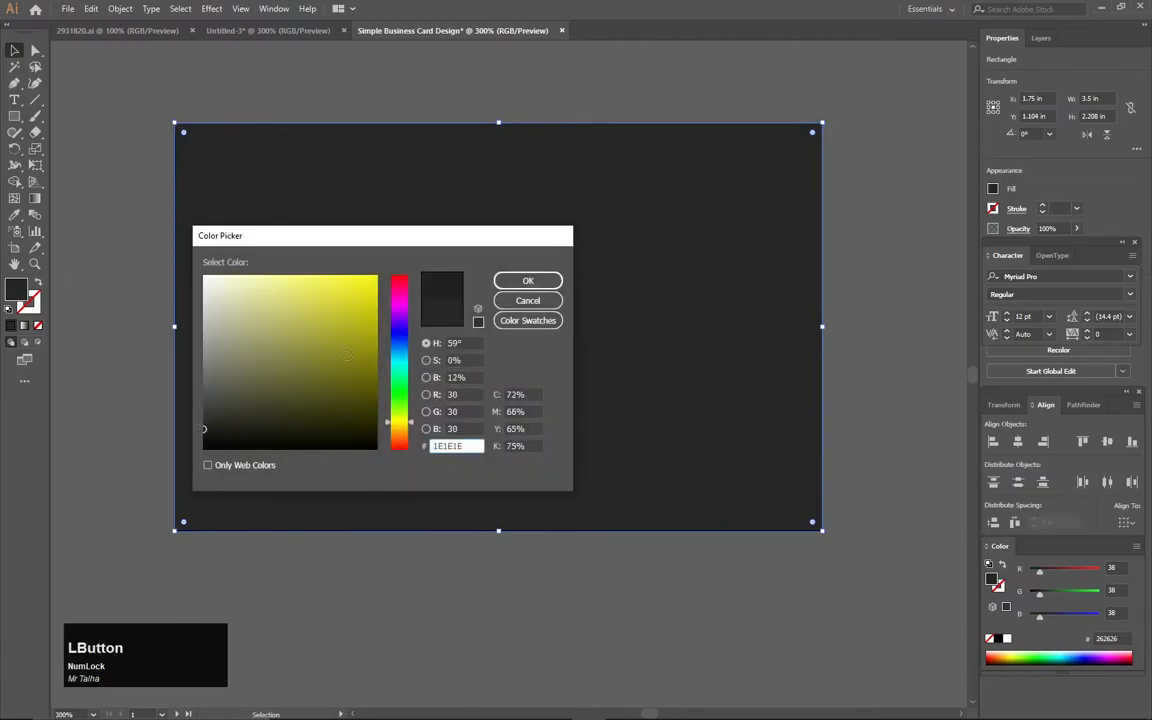
{"action": "left_click", "coordinate": [512, 281]}
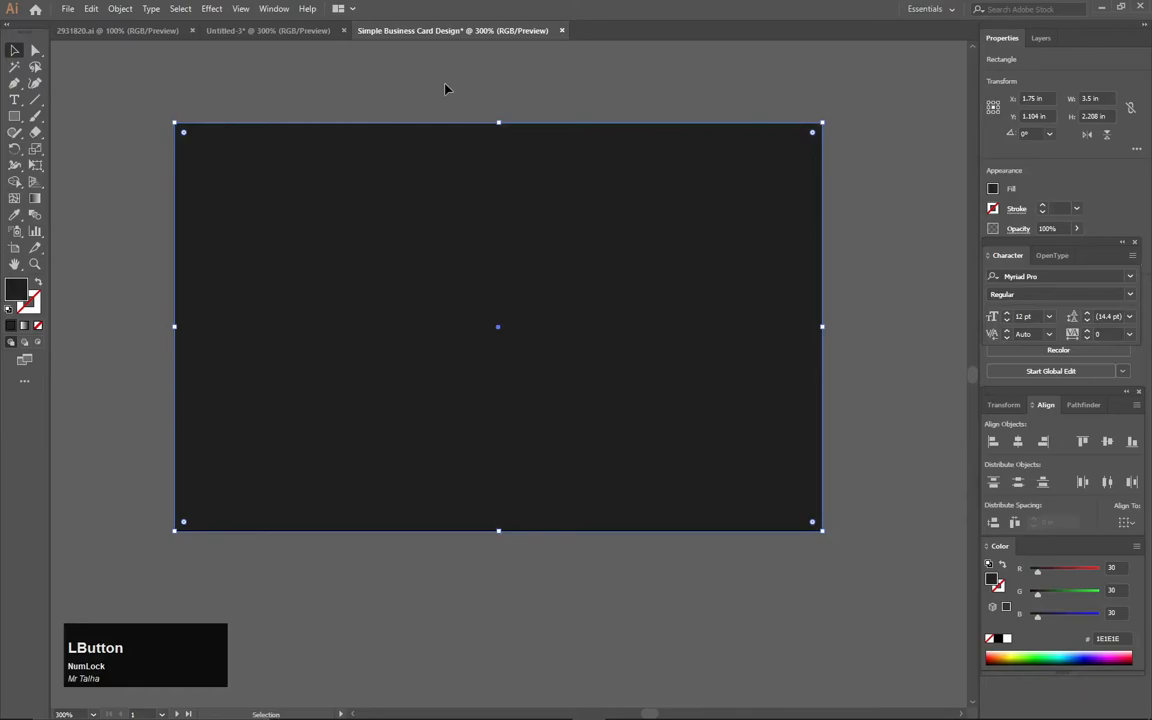
{"action": "left_click_drag", "start_coordinate": [445, 90], "coordinate": [497, 115]}
{"action": "left_click", "coordinate": [211, 100]}
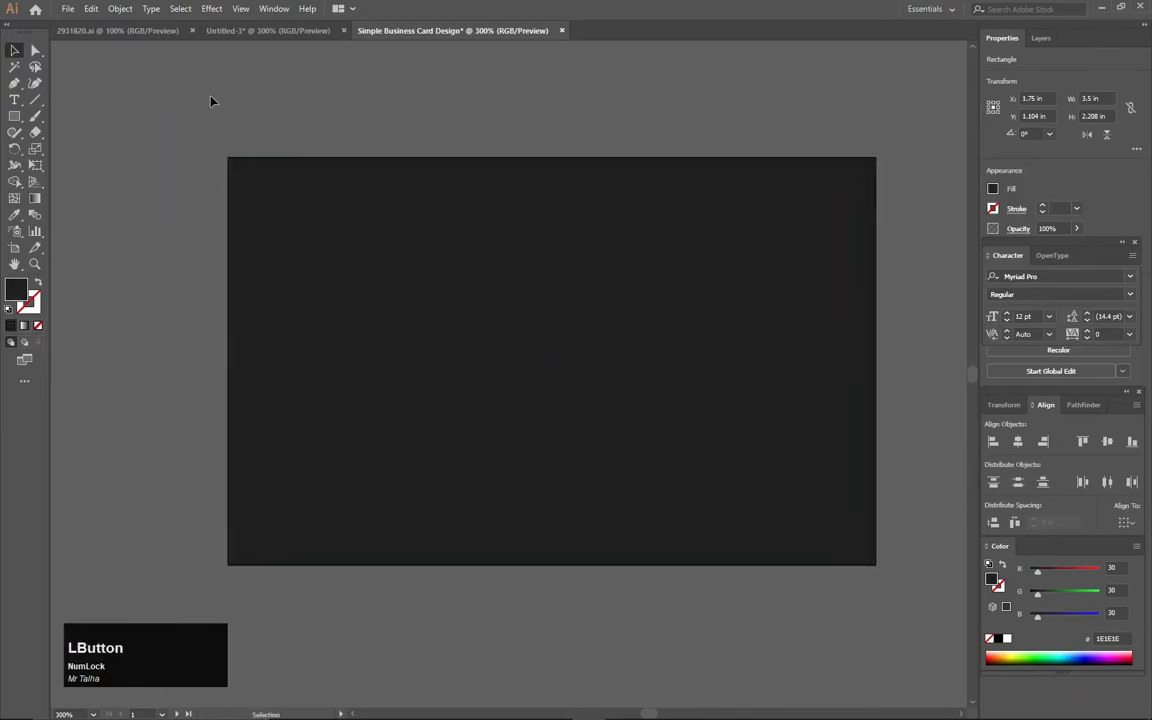
- Lock the dark background rectangle
{"action": "left_click_drag", "start_coordinate": [149, 167], "coordinate": [342, 293]}
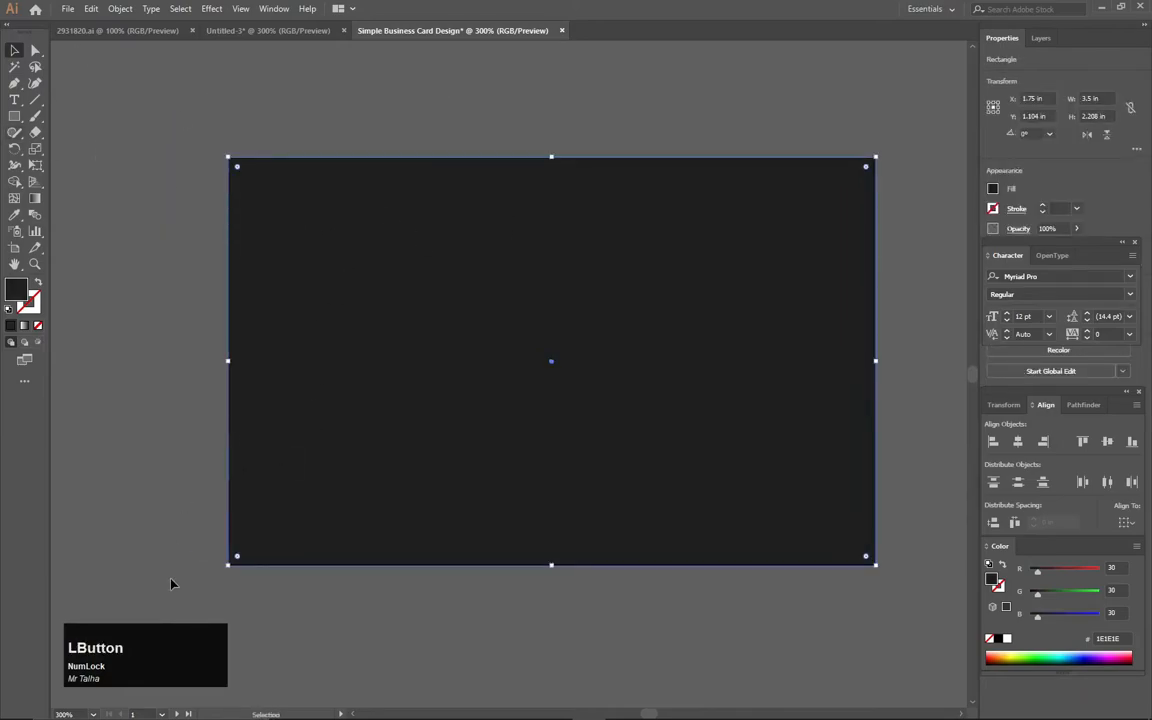
{"action": "left_click", "coordinate": [138, 653]}
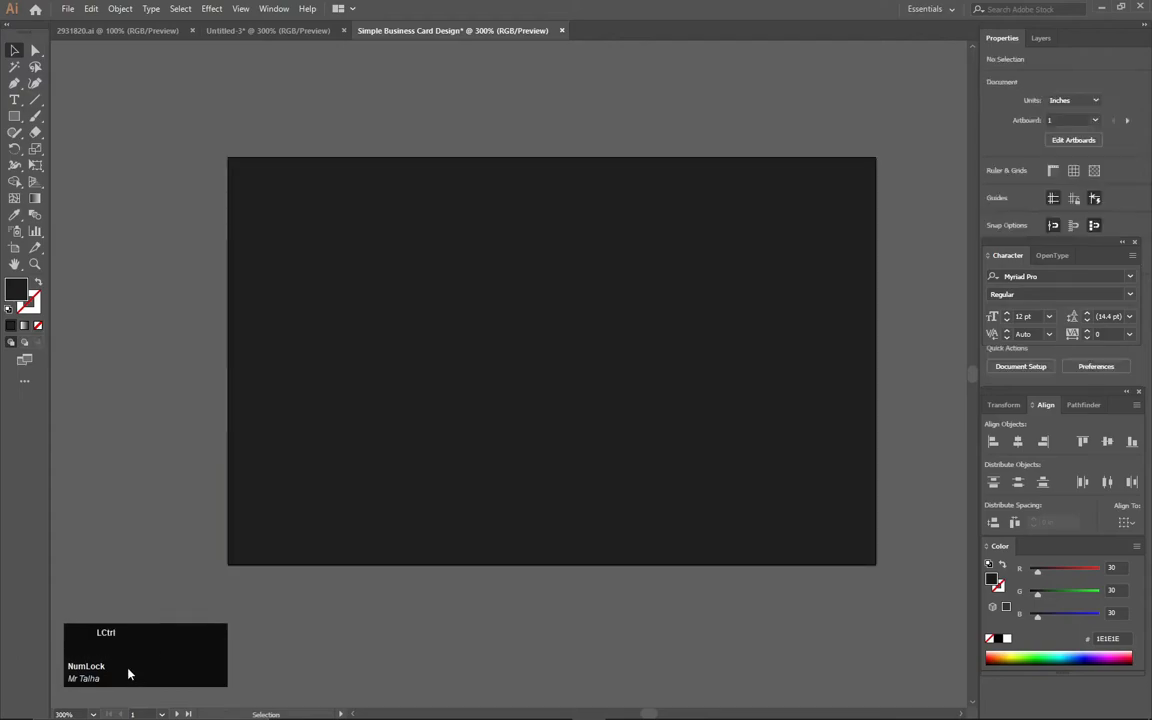
{"action": "key", "text": "KP_2"}
{"action": "left_click", "coordinate": [228, 156]}
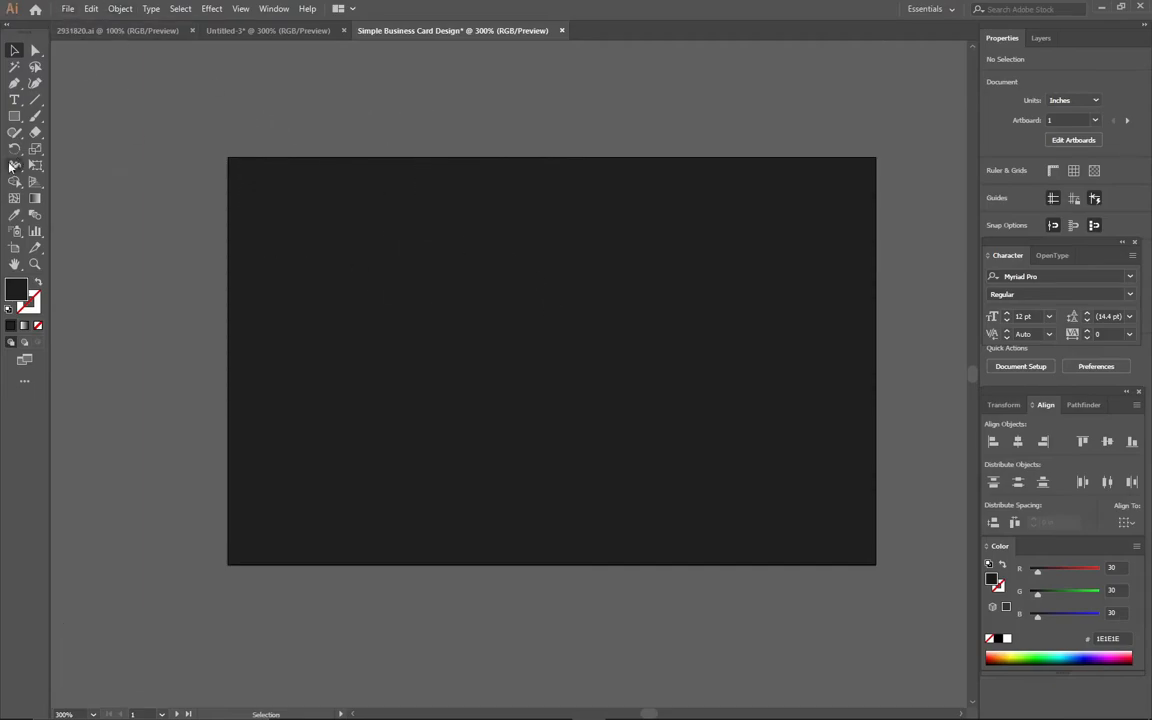
- Draw a full-width rectangle, about 3.5 by 0.17 in, along the card's bottom edge
{"action": "left_click", "coordinate": [15, 116]}
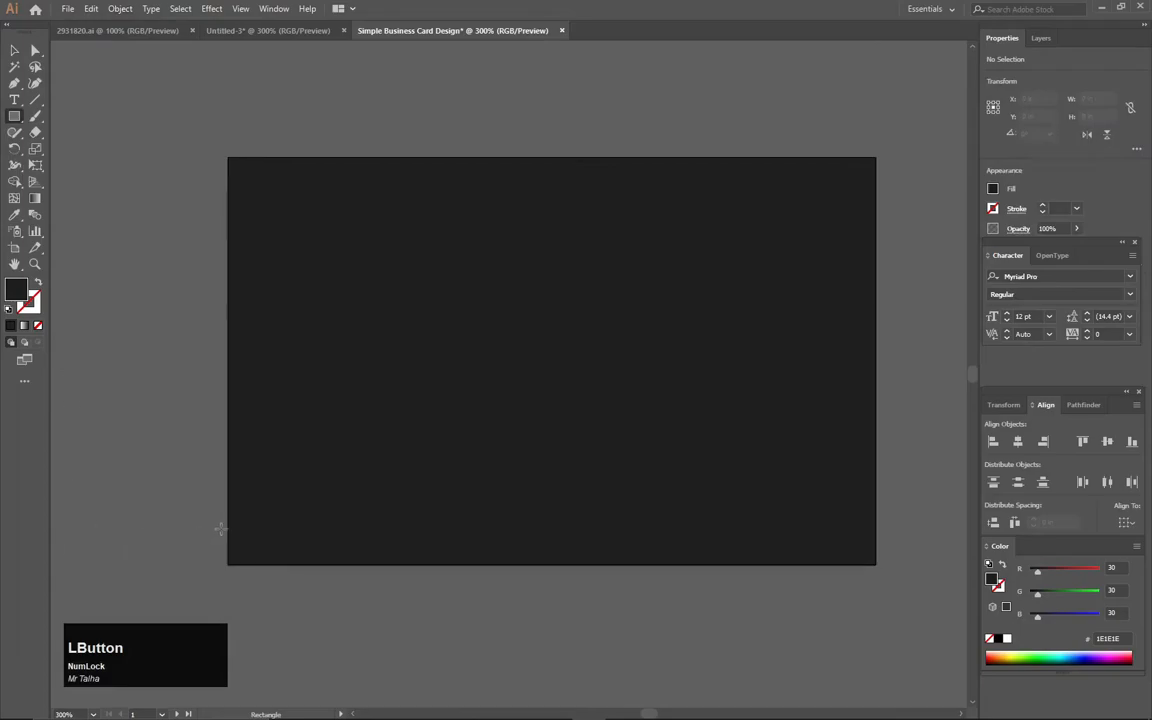
{"action": "left_click_drag", "start_coordinate": [228, 535], "coordinate": [876, 566]}
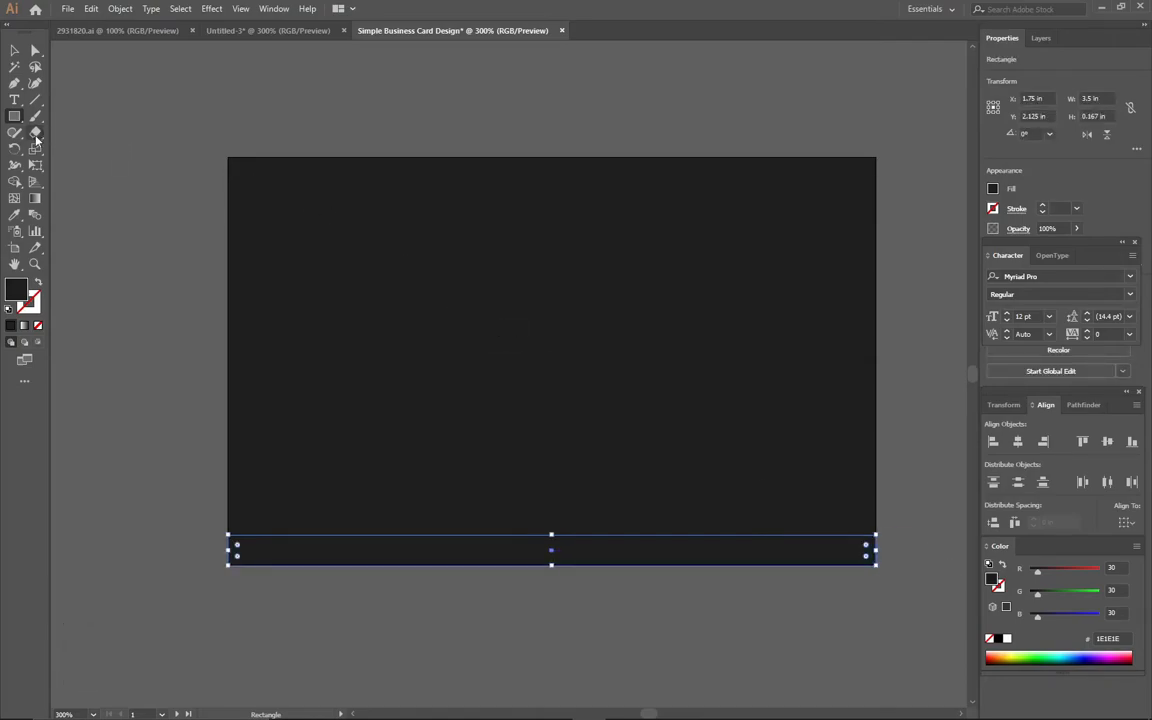
{"action": "left_click", "coordinate": [12, 52]}
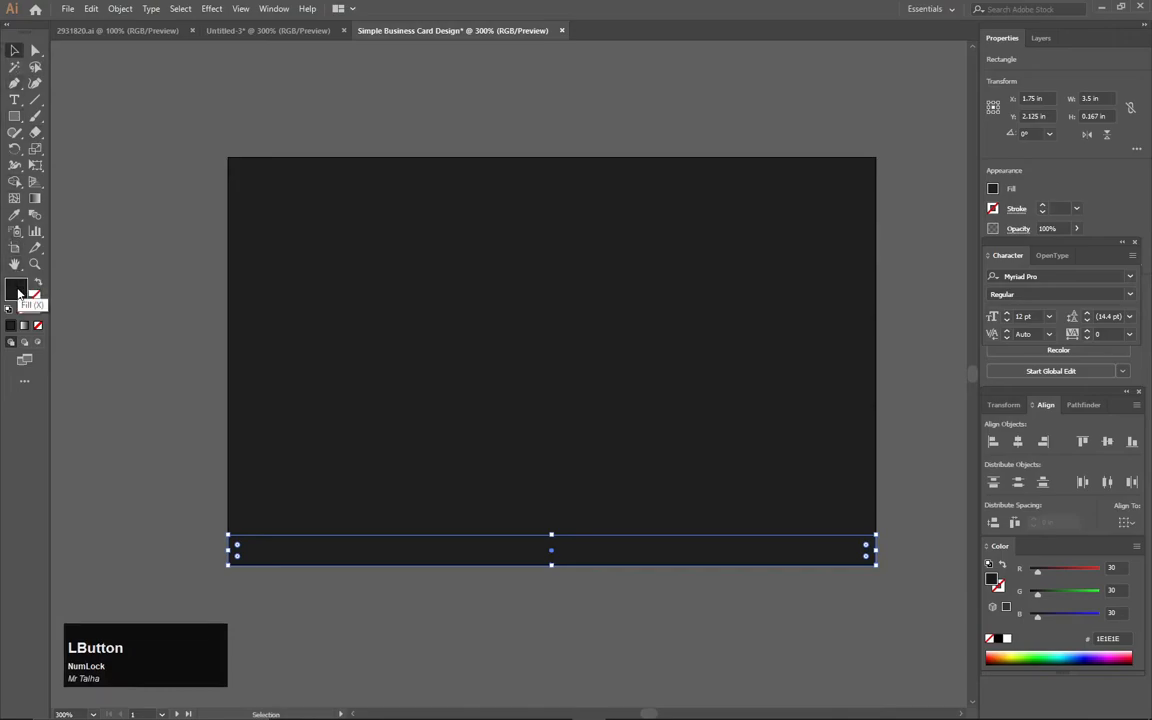
- Fill the bottom strip with blue 008EE5 and deselect it
{"action": "double_click", "coordinate": [17, 291]}
{"action": "left_click_drag", "start_coordinate": [404, 361], "coordinate": [379, 302]}
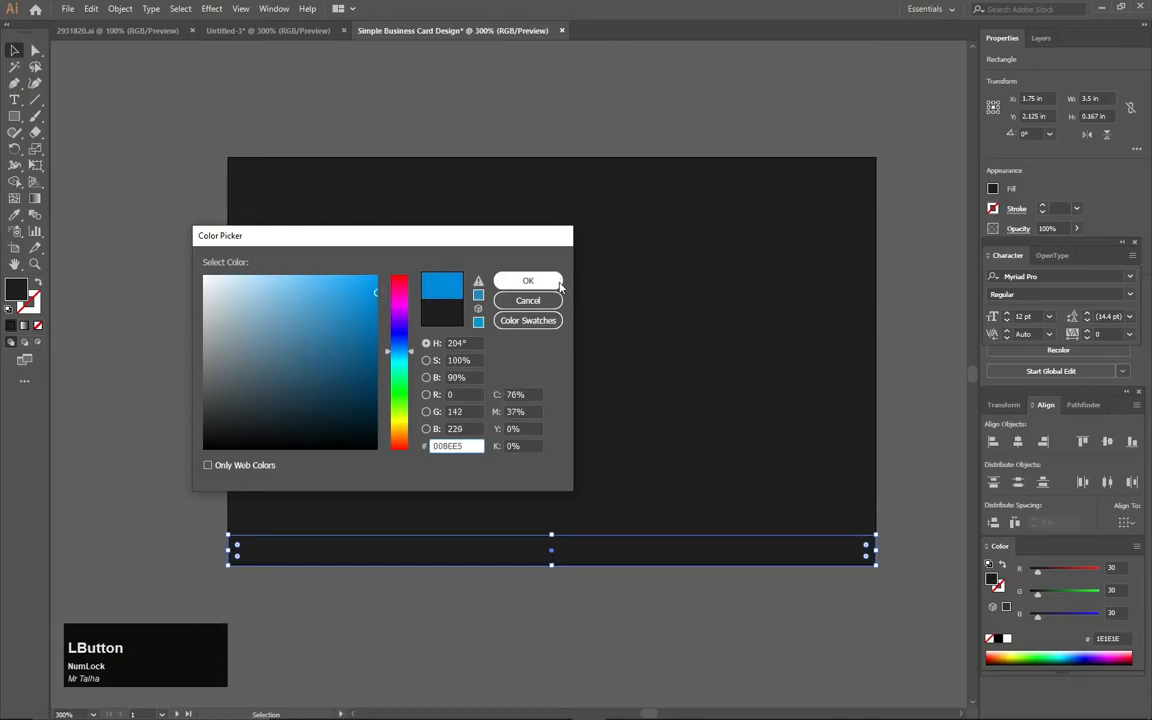
{"action": "left_click", "coordinate": [528, 280]}
{"action": "left_click", "coordinate": [172, 293]}
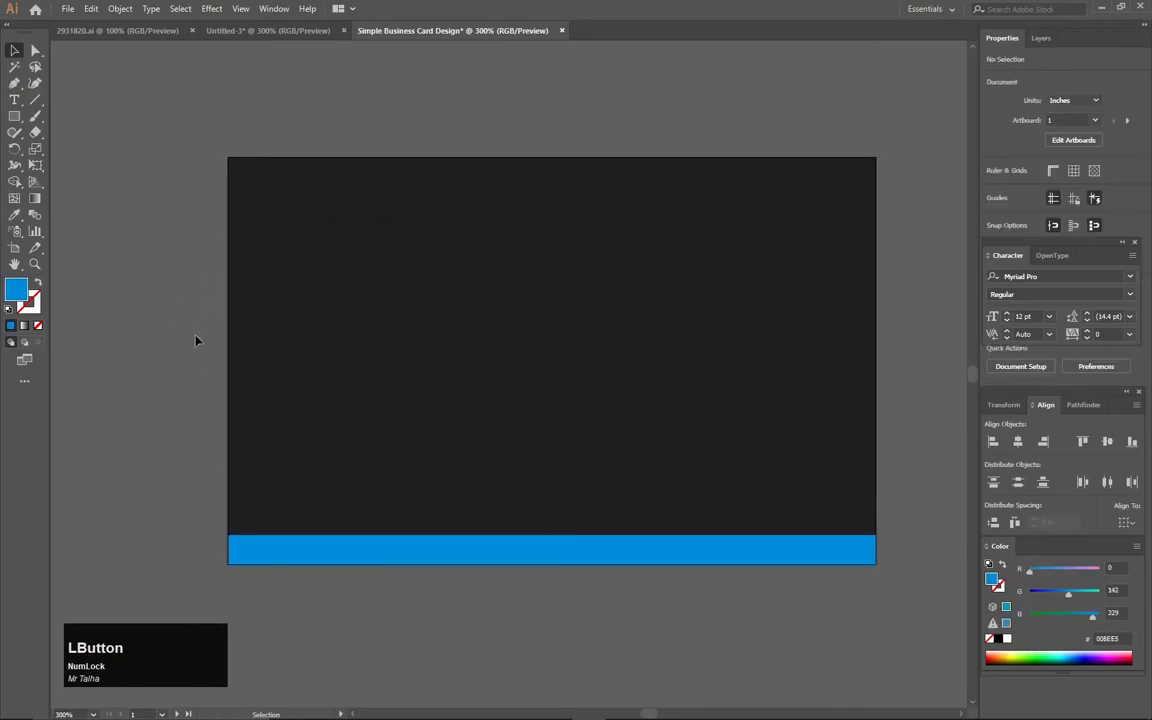
{"action": "left_click", "coordinate": [132, 390]}
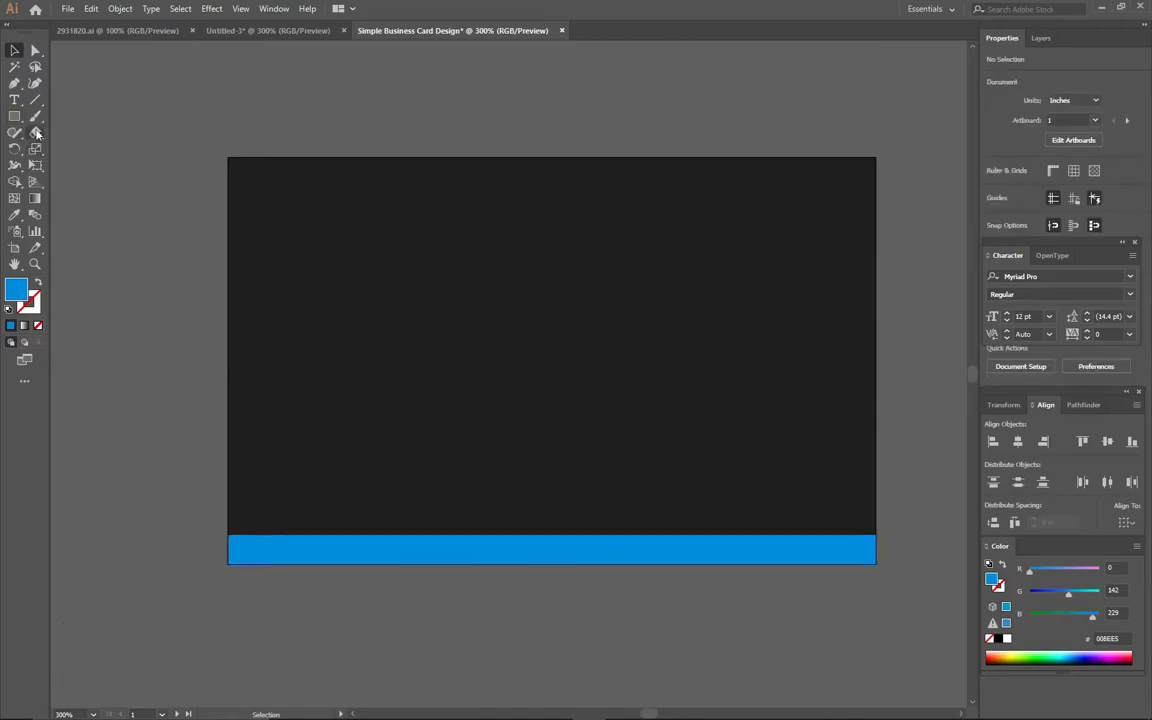
- Draw a closed blue shape with the Pen tool over the card's top-left corner, curving its inner edge and extending it past the card
{"action": "left_click", "coordinate": [14, 83]}
{"action": "scroll", "coordinate": [329, 257], "scroll_direction": "up", "scroll_amount": 1}
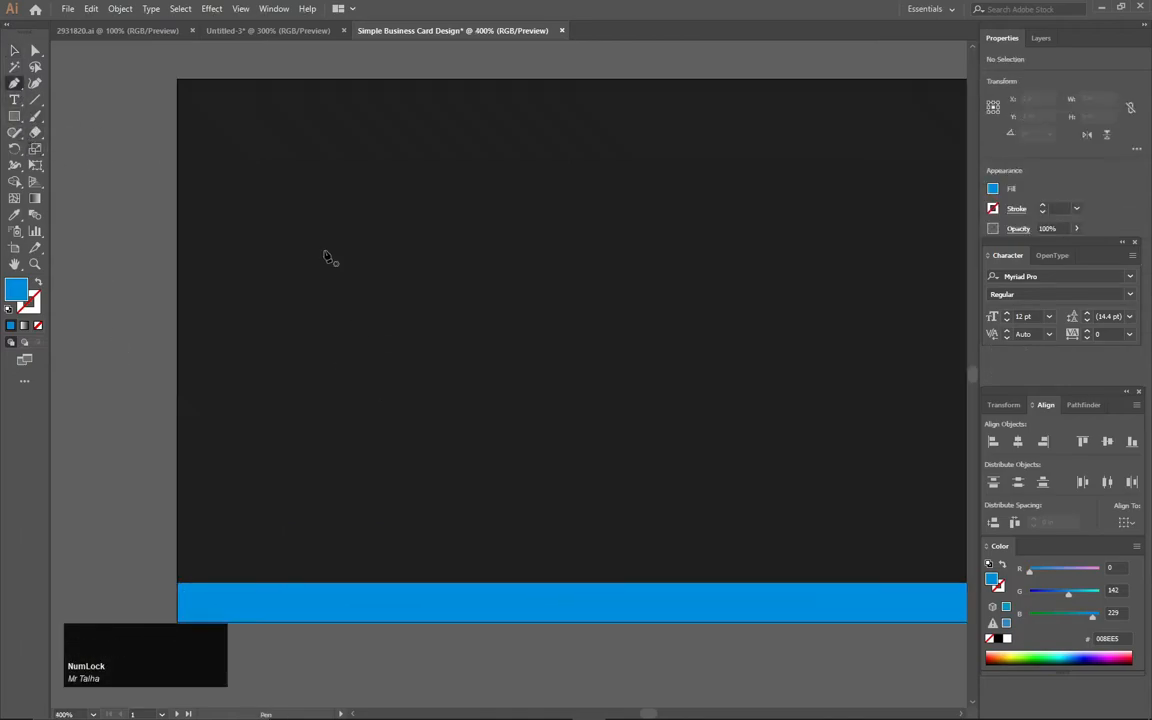
{"action": "scroll", "coordinate": [342, 249], "scroll_direction": "down", "scroll_amount": 3}
{"action": "key", "text": "space"}
{"action": "left_click_drag", "start_coordinate": [331, 246], "coordinate": [356, 303]}
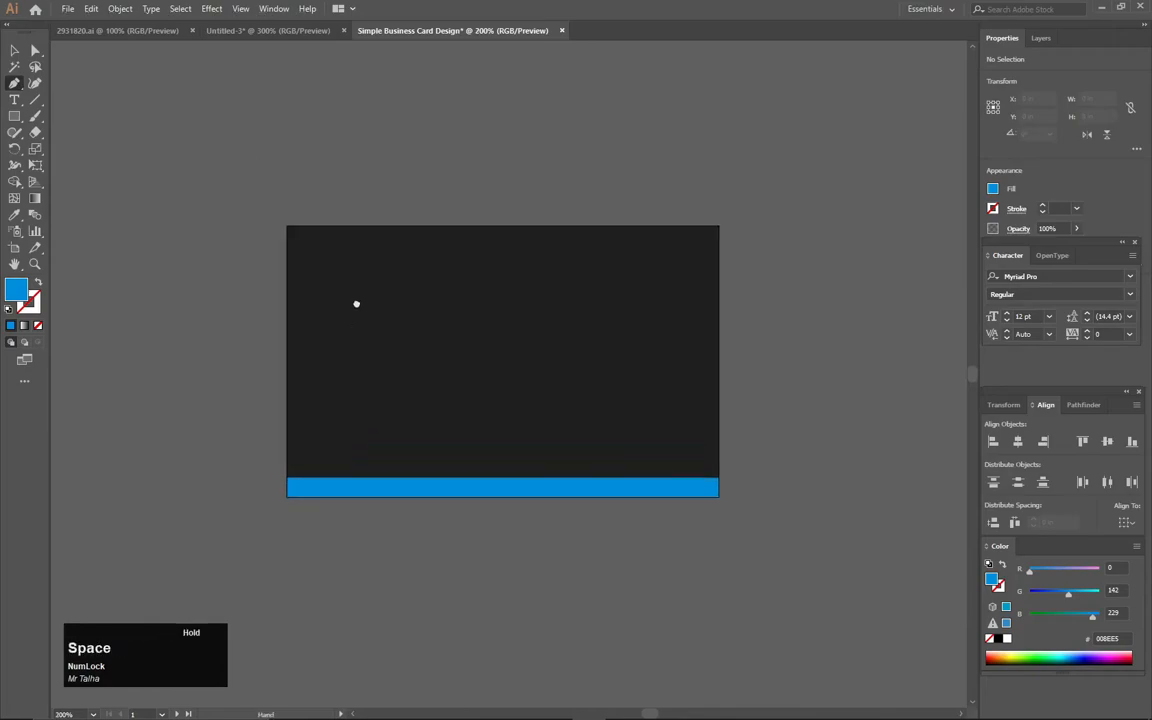
{"action": "left_click", "coordinate": [284, 355]}
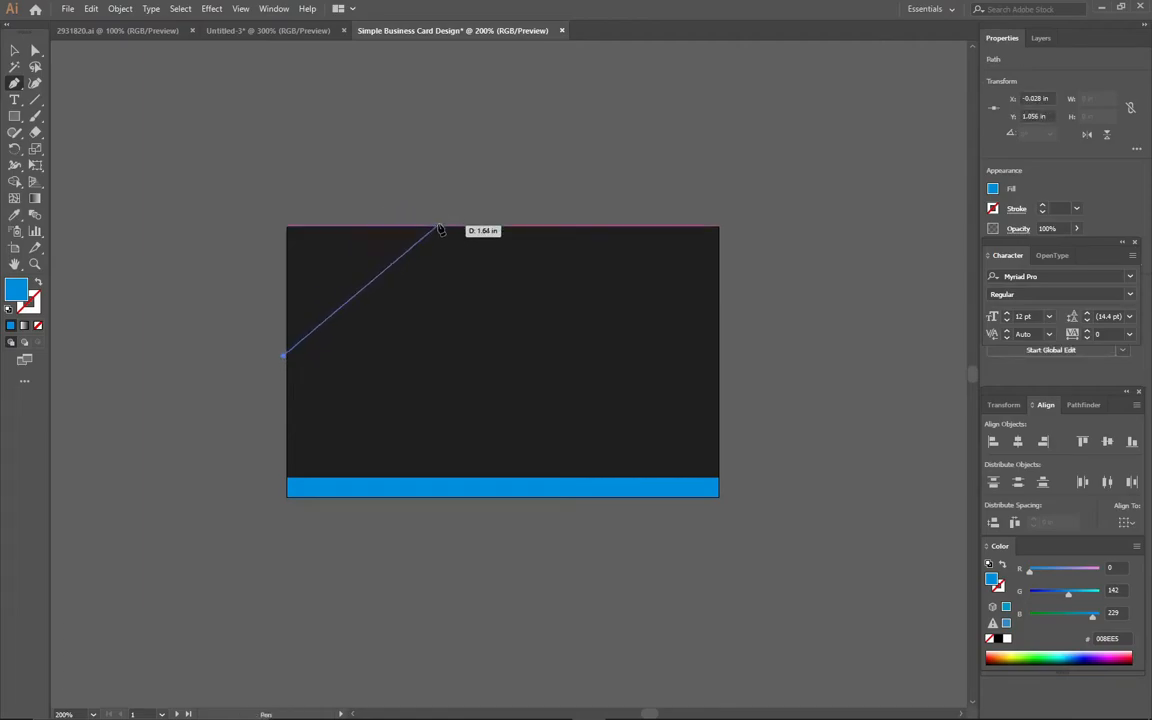
{"action": "left_click_drag", "start_coordinate": [437, 222], "coordinate": [590, 203]}
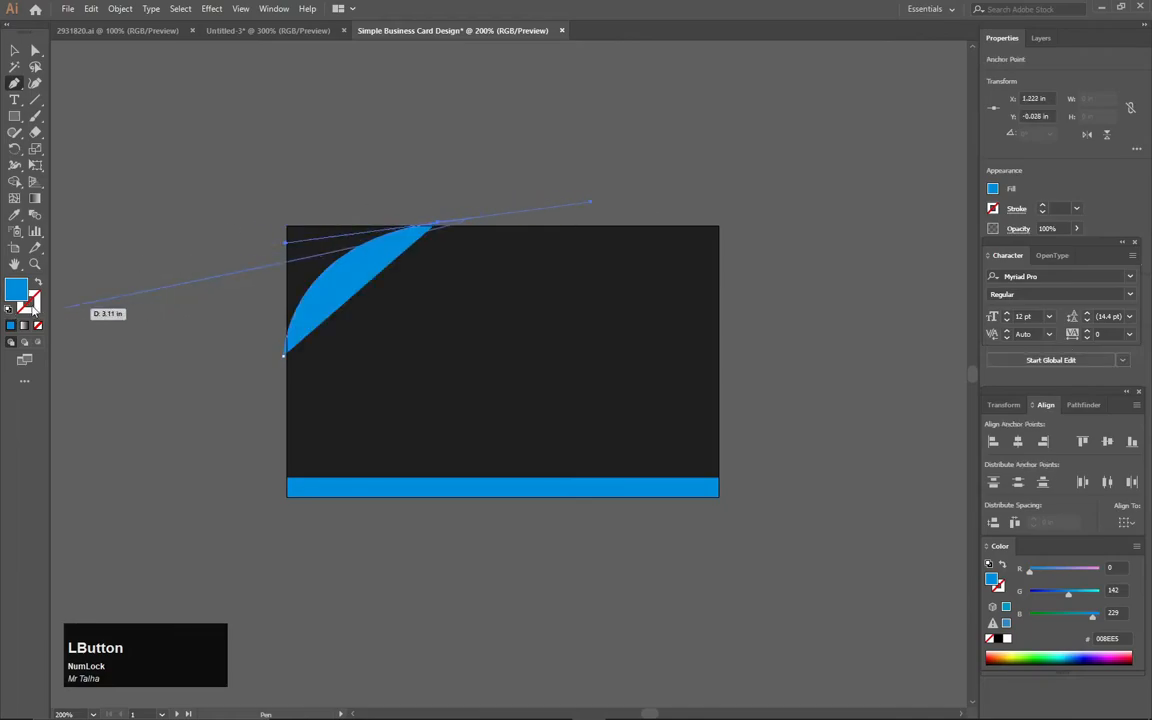
{"action": "left_click", "coordinate": [423, 231]}
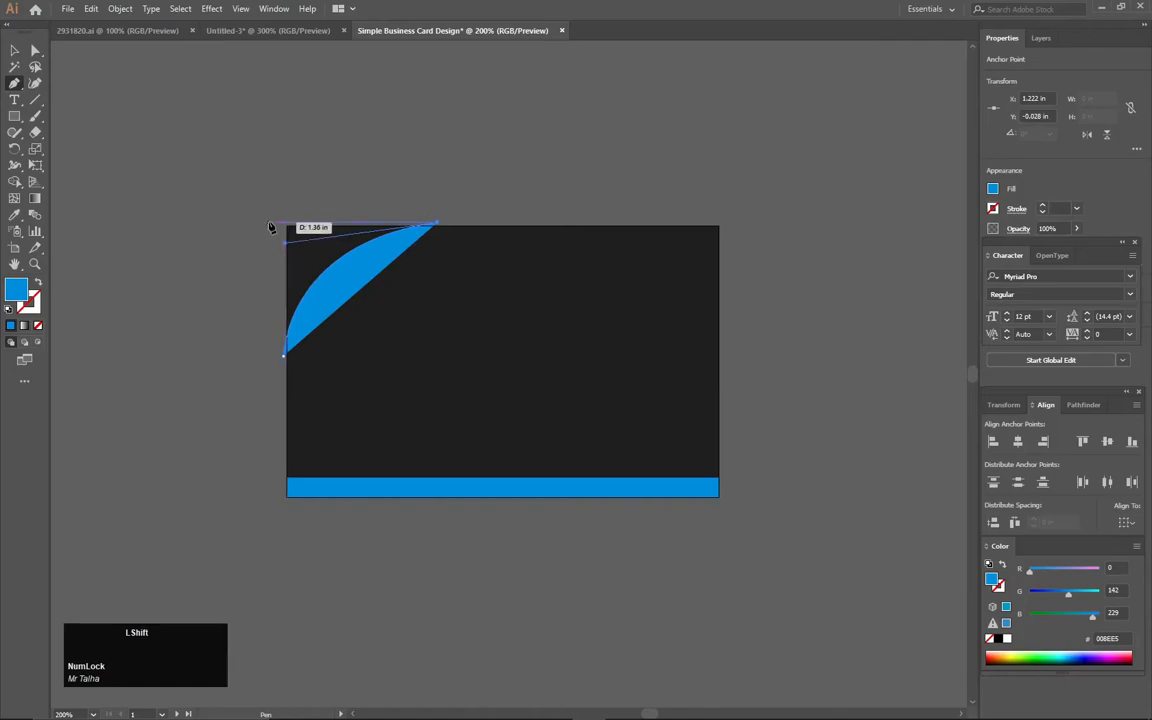
{"action": "left_click", "coordinate": [270, 225], "text": "shift"}
{"action": "left_click", "coordinate": [270, 354], "text": "shift"}
{"action": "left_click", "coordinate": [285, 355]}
{"action": "left_click", "coordinate": [14, 50]}
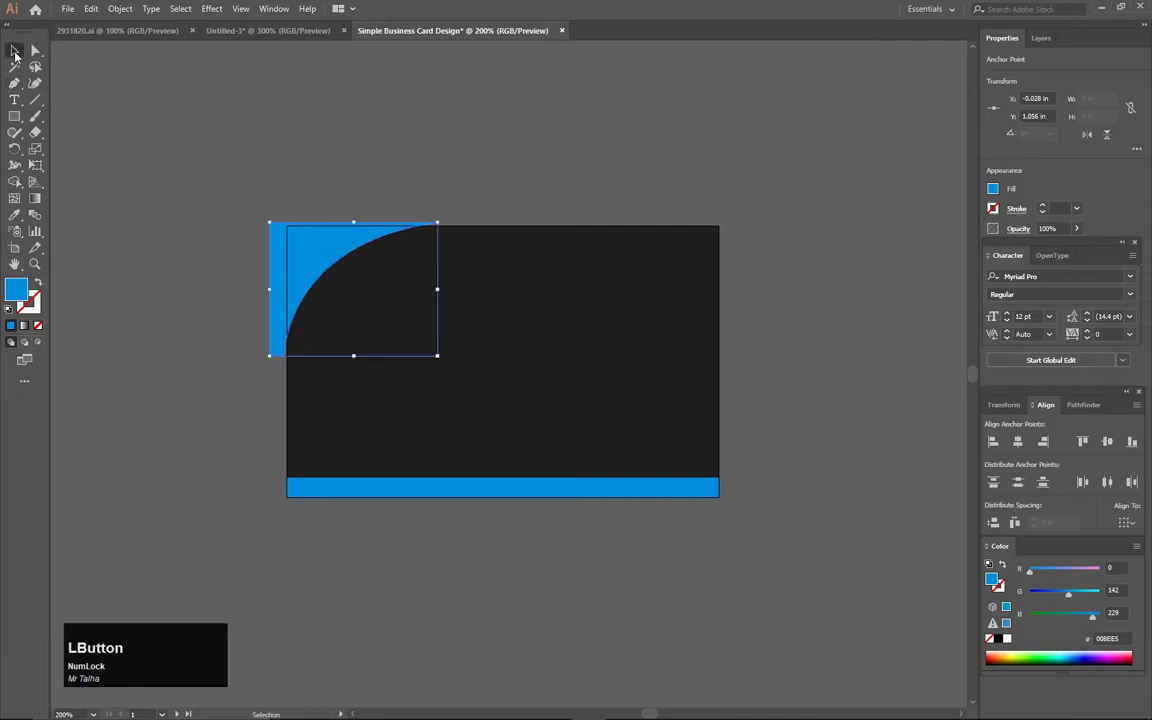
{"action": "left_click", "coordinate": [234, 177]}
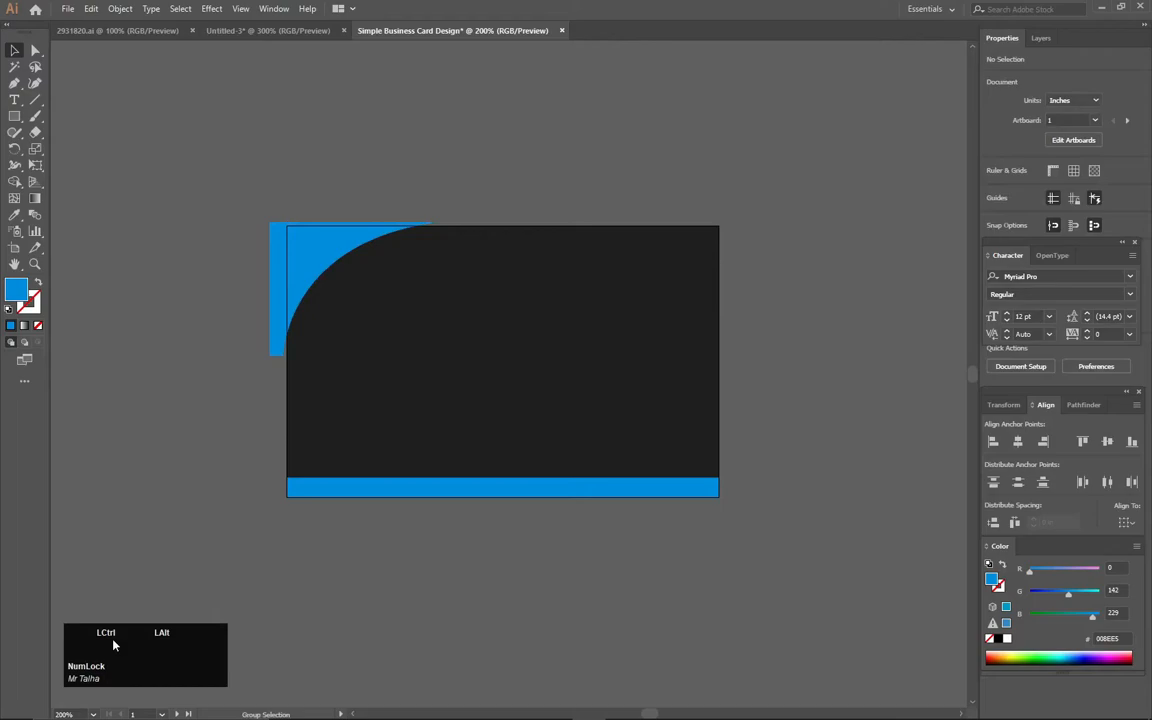
- Unlock all locked objects so the background rectangle is selectable
{"action": "key", "text": "ctrl+alt+2"}
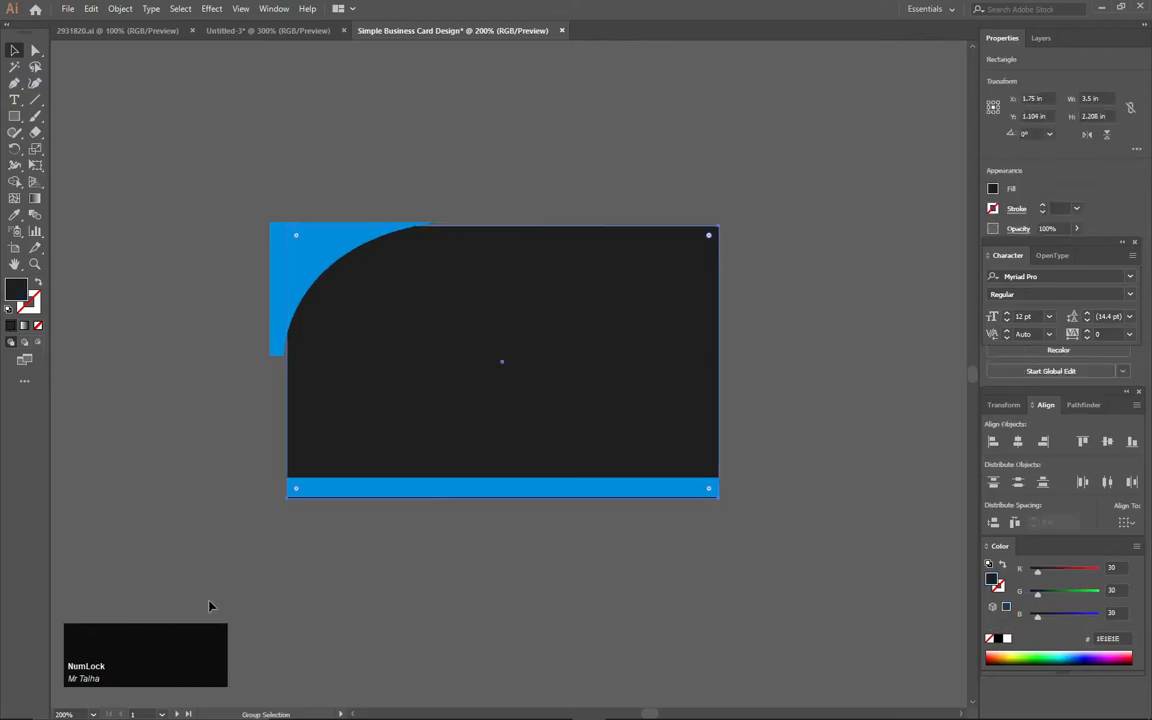
{"action": "left_click", "coordinate": [194, 390]}
{"action": "left_click", "coordinate": [399, 396]}
{"action": "left_click", "coordinate": [183, 380]}
- Remove the part of the blue corner shape that lies outside the card with the Shape Builder tool
{"action": "left_click_drag", "start_coordinate": [229, 162], "coordinate": [750, 548]}
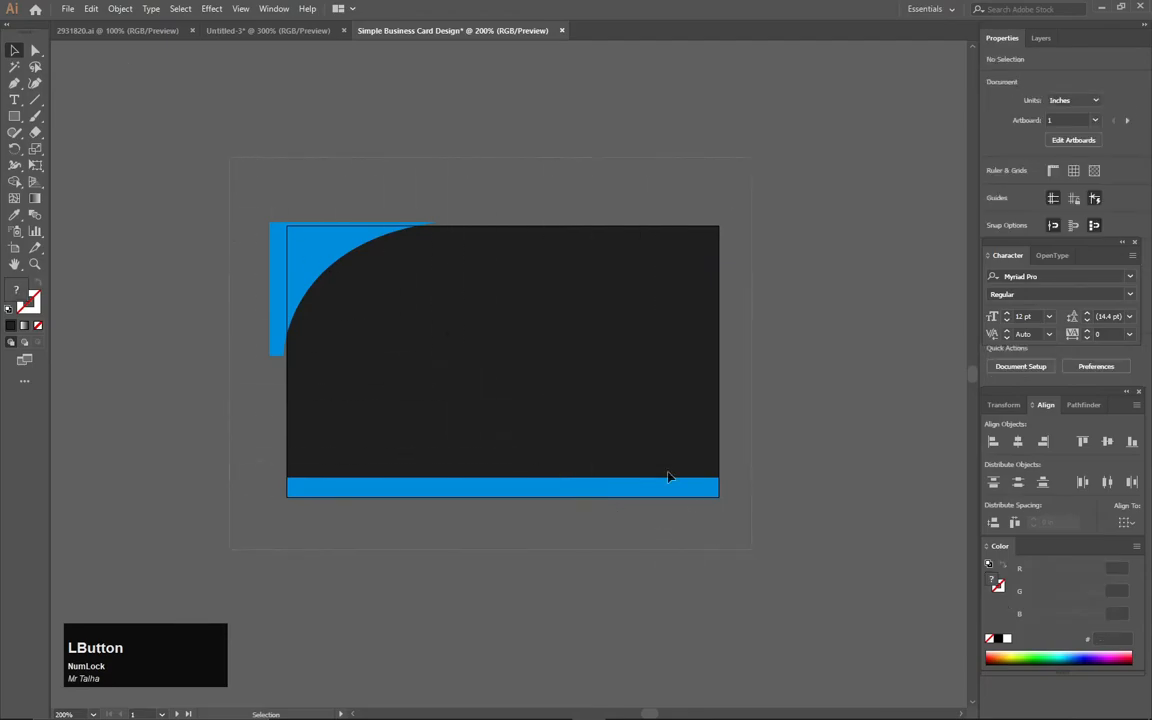
{"action": "left_click", "coordinate": [14, 181]}
{"action": "scroll", "coordinate": [285, 262], "scroll_direction": "up", "scroll_amount": 1}
{"action": "scroll", "coordinate": [265, 262], "scroll_direction": "up", "scroll_amount": 1}
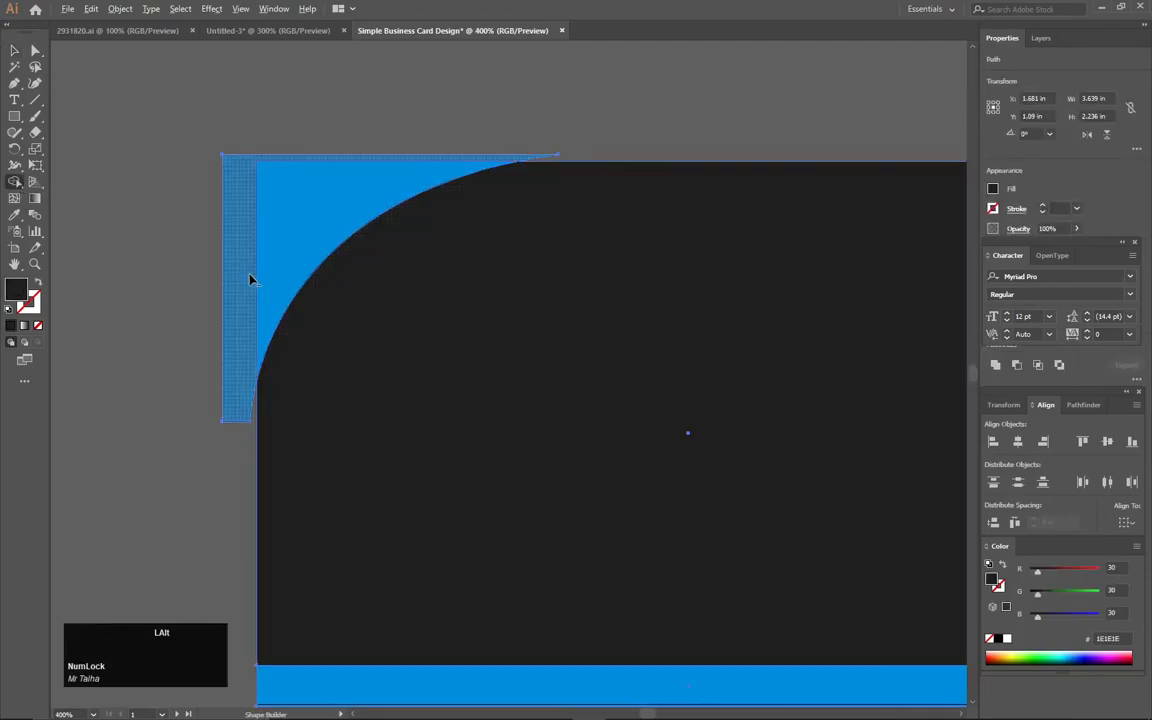
{"action": "left_click", "coordinate": [236, 288]}
{"action": "left_click", "coordinate": [233, 348], "text": "alt"}
{"action": "left_click", "coordinate": [14, 50]}
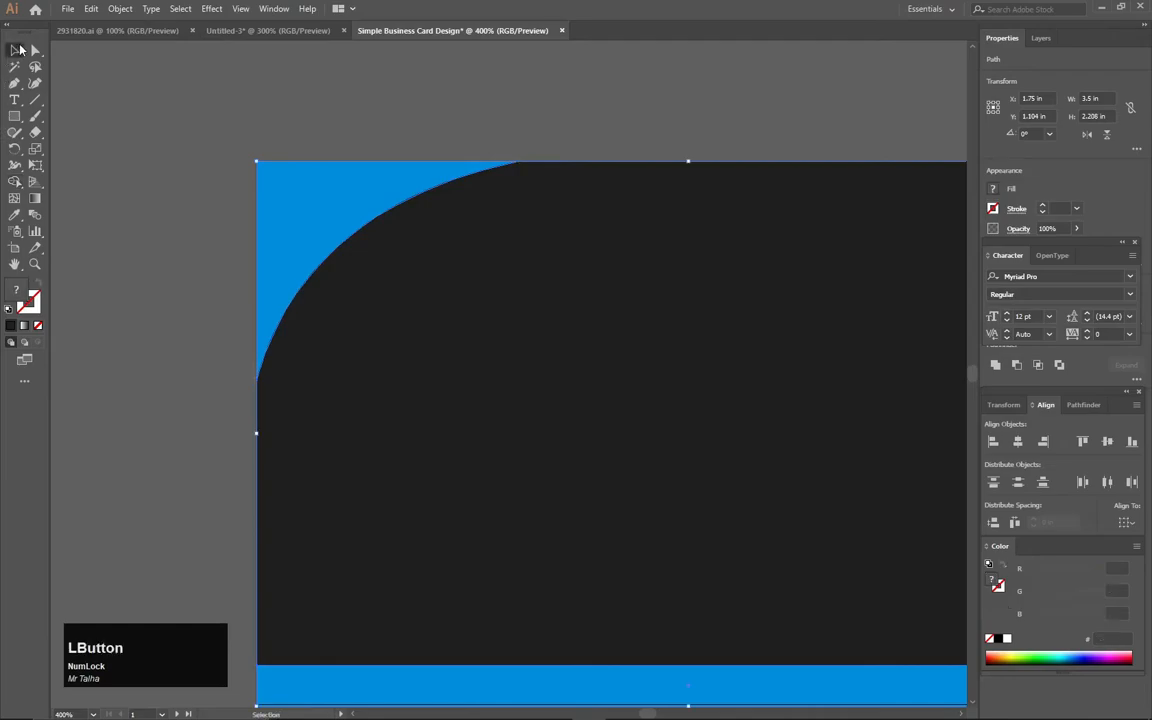
{"action": "left_click", "coordinate": [669, 375]}
{"action": "scroll", "coordinate": [670, 372], "scroll_direction": "down", "scroll_amount": 2}
{"action": "left_click_drag", "start_coordinate": [711, 364], "coordinate": [480, 275]}
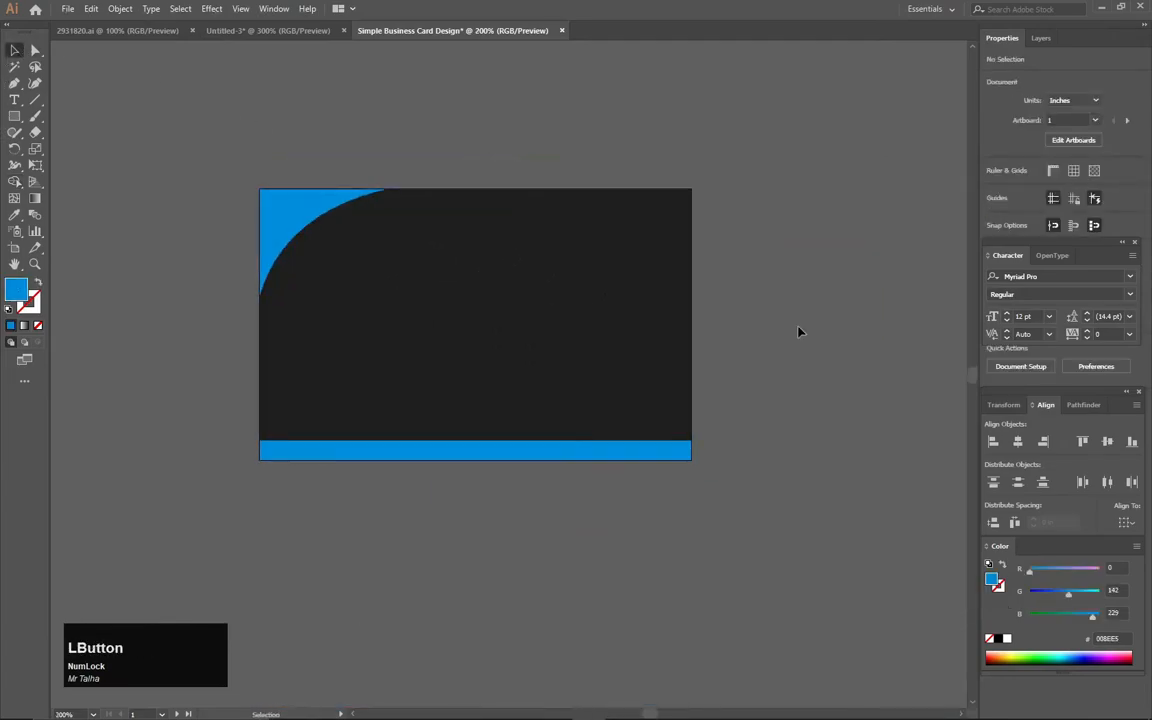
{"action": "left_click_drag", "start_coordinate": [579, 283], "coordinate": [602, 280]}
- Draw an octagon about 0.56 in wide with the Polygon tool on the empty area beside the card
{"action": "right_click", "coordinate": [14, 116]}
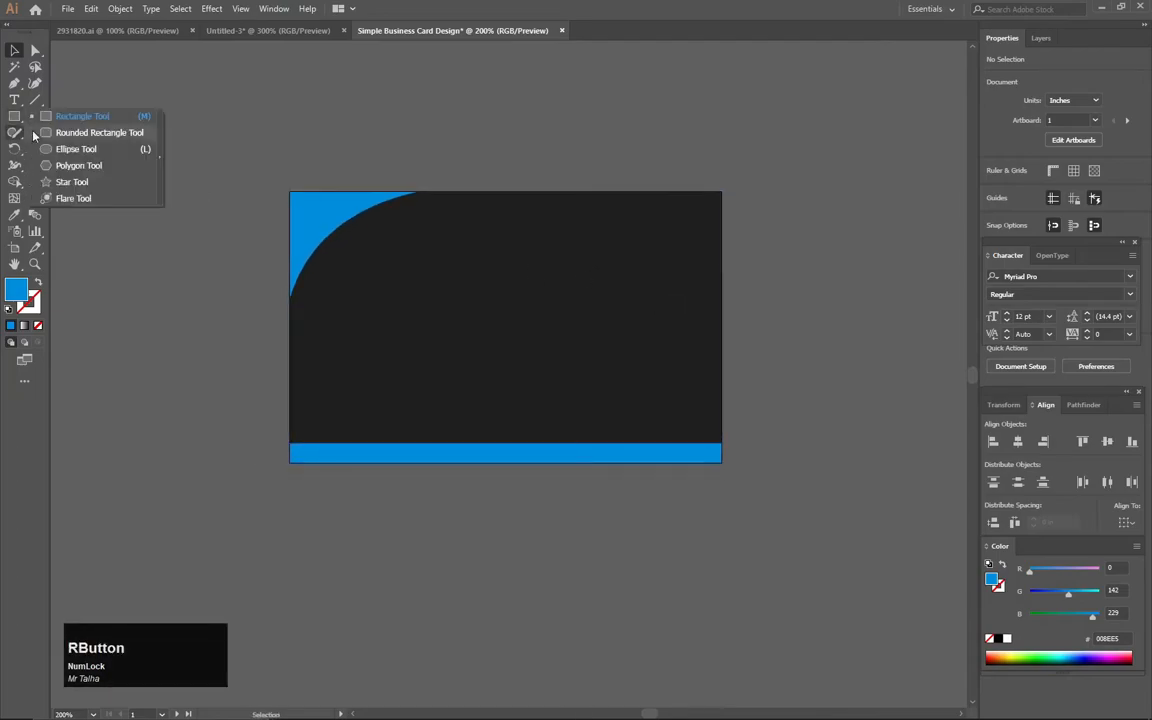
{"action": "left_click", "coordinate": [95, 167]}
{"action": "left_click_drag", "start_coordinate": [123, 213], "coordinate": [157, 229]}
{"action": "key", "text": "shift"}
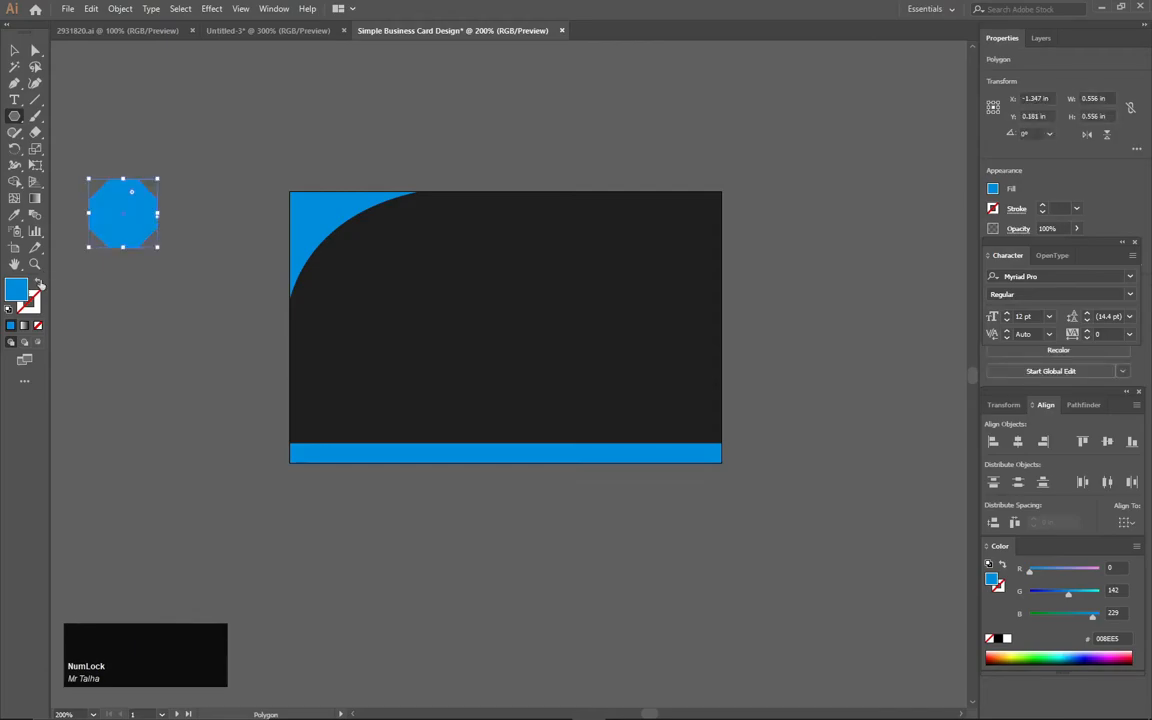
- Give the octagon no fill and a white FFFFFF stroke
{"action": "left_click", "coordinate": [38, 285]}
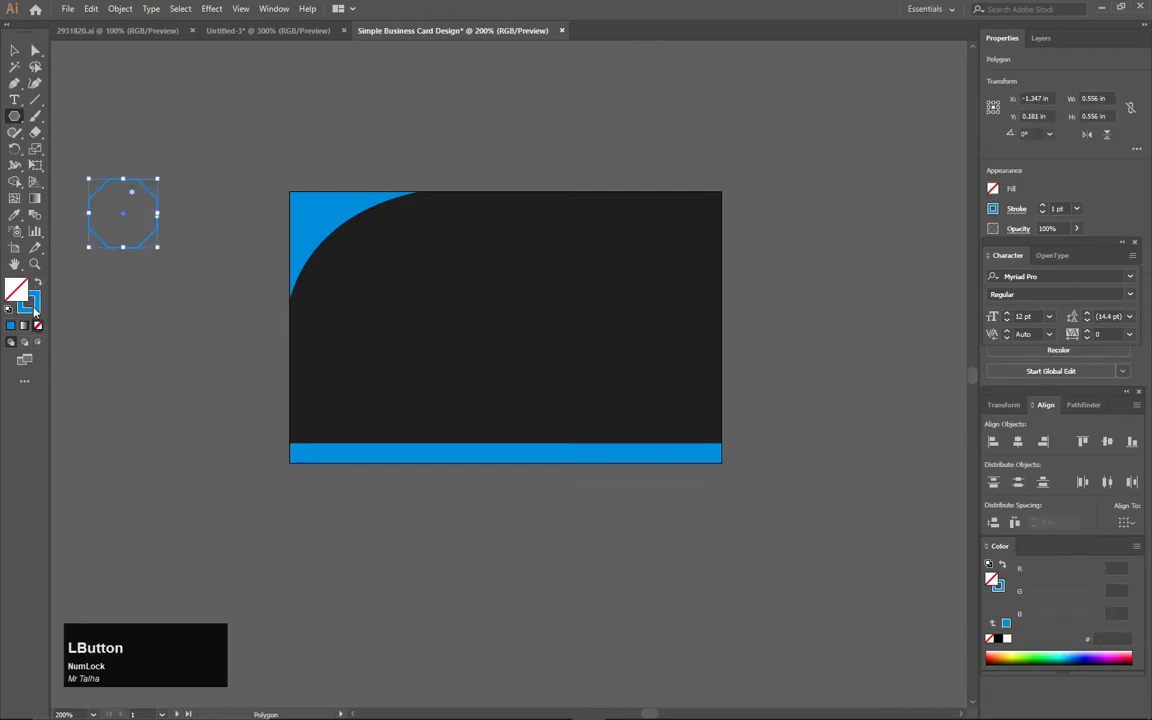
{"action": "double_click", "coordinate": [30, 303]}
{"action": "type", "text": "ffffff"}
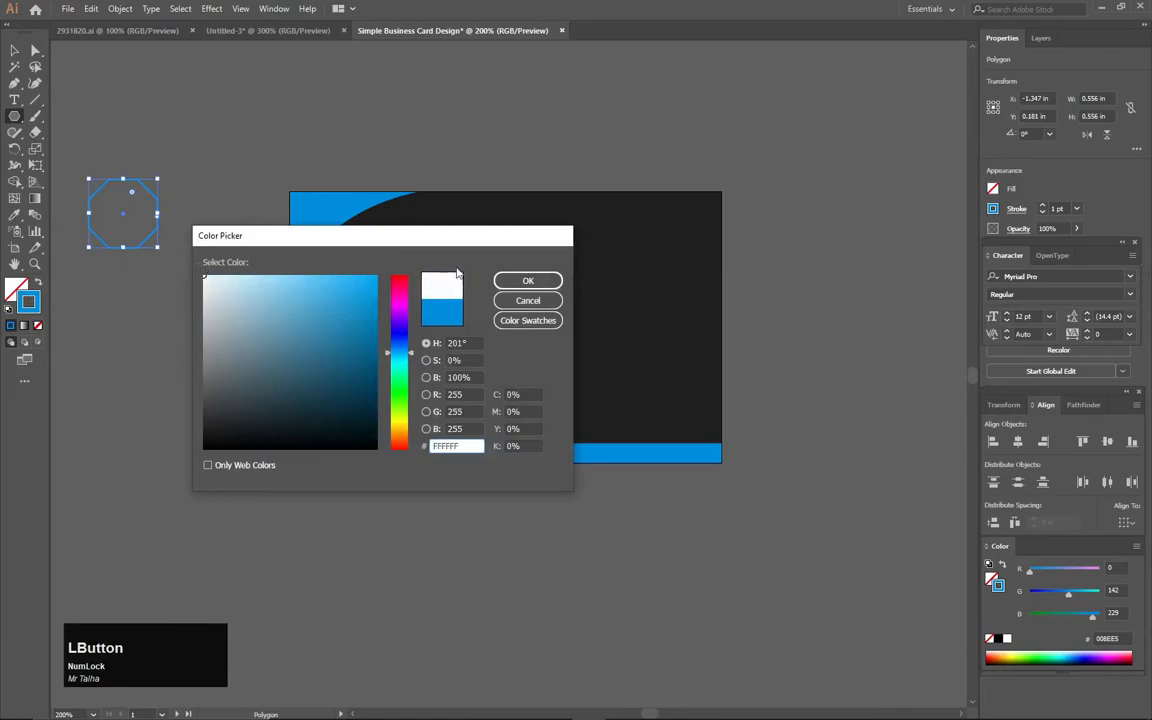
{"action": "key", "text": "Return"}
{"action": "left_click", "coordinate": [15, 49]}
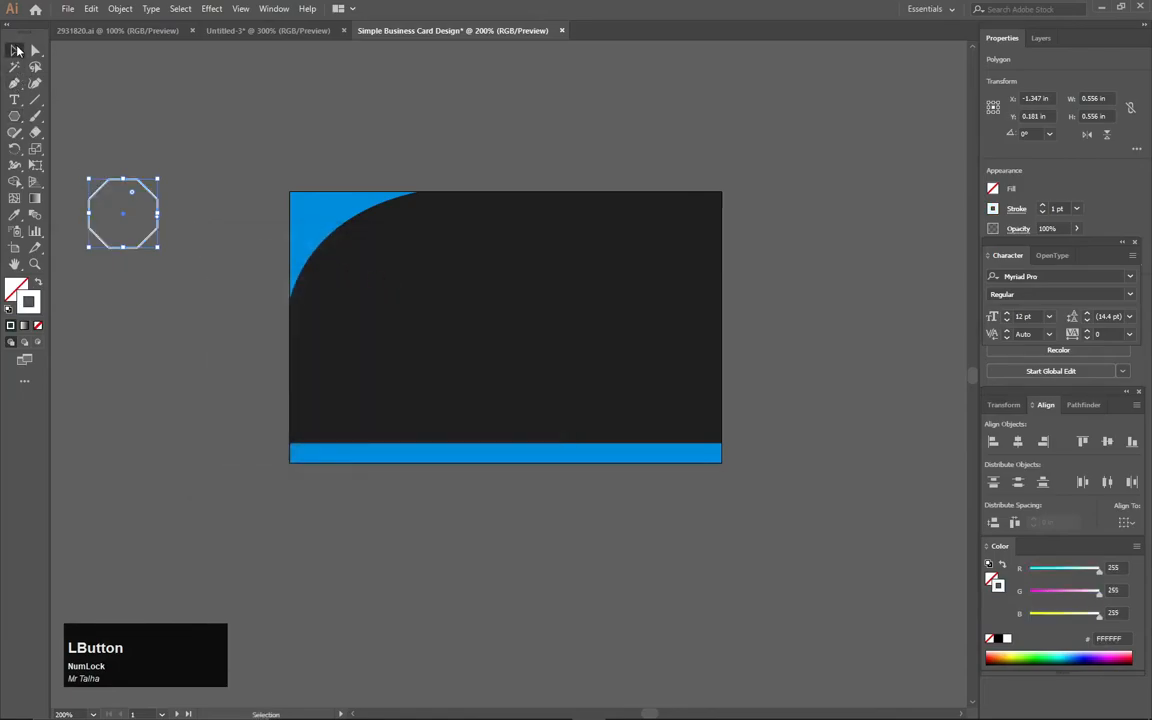
- Move the octagon onto the upper middle of the dark card and scale it down to about 0.51 in wide
{"action": "left_click_drag", "start_coordinate": [152, 238], "coordinate": [523, 294]}
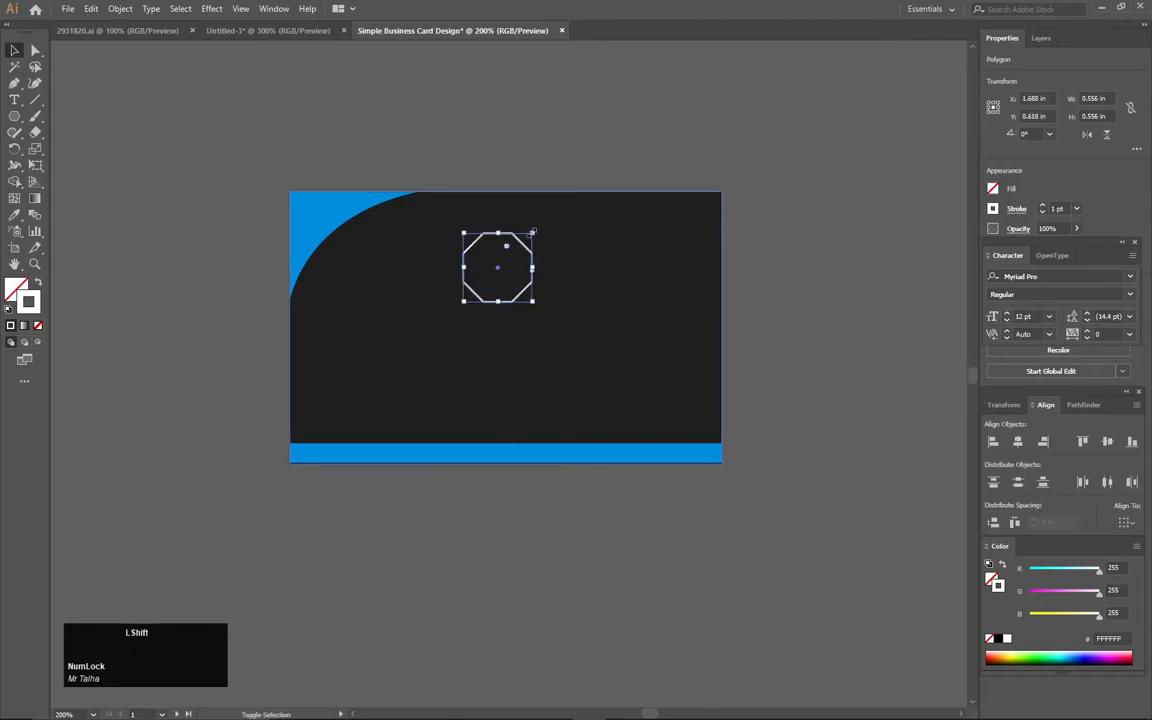
{"action": "left_click_drag", "start_coordinate": [532, 234], "coordinate": [533, 268]}
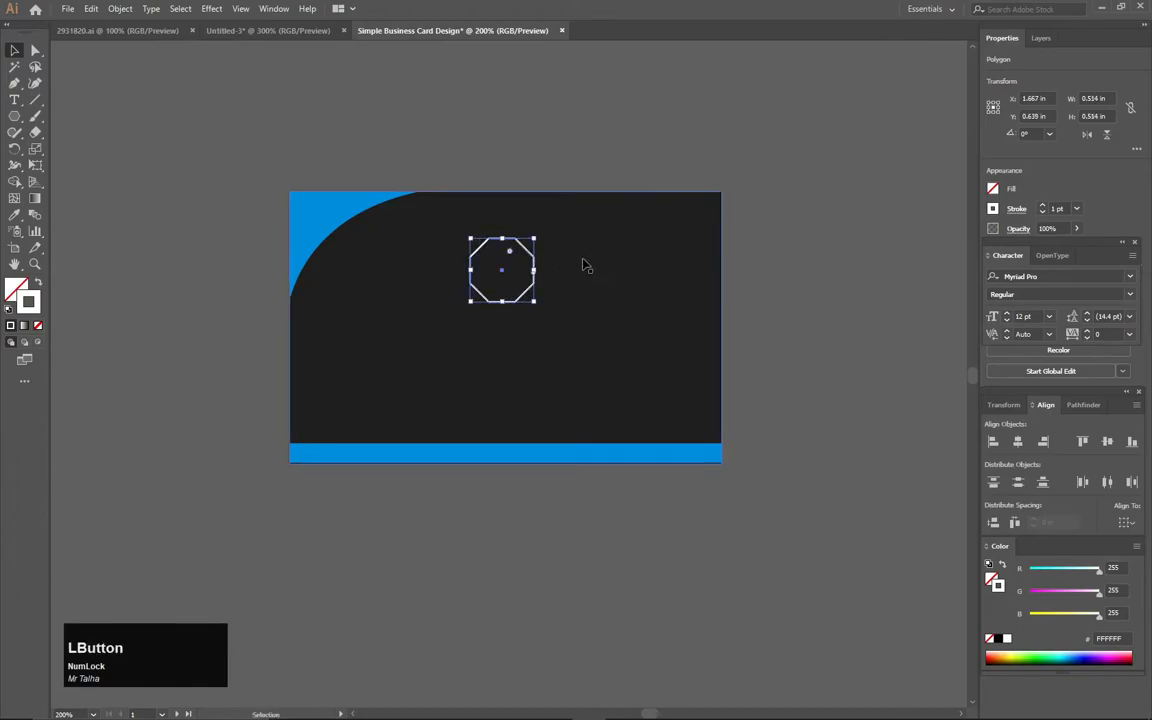
- Try stroke weights of 2 pt, 1 pt and 2.3 pt on the octagon outline
{"action": "left_click", "coordinate": [1042, 206]}
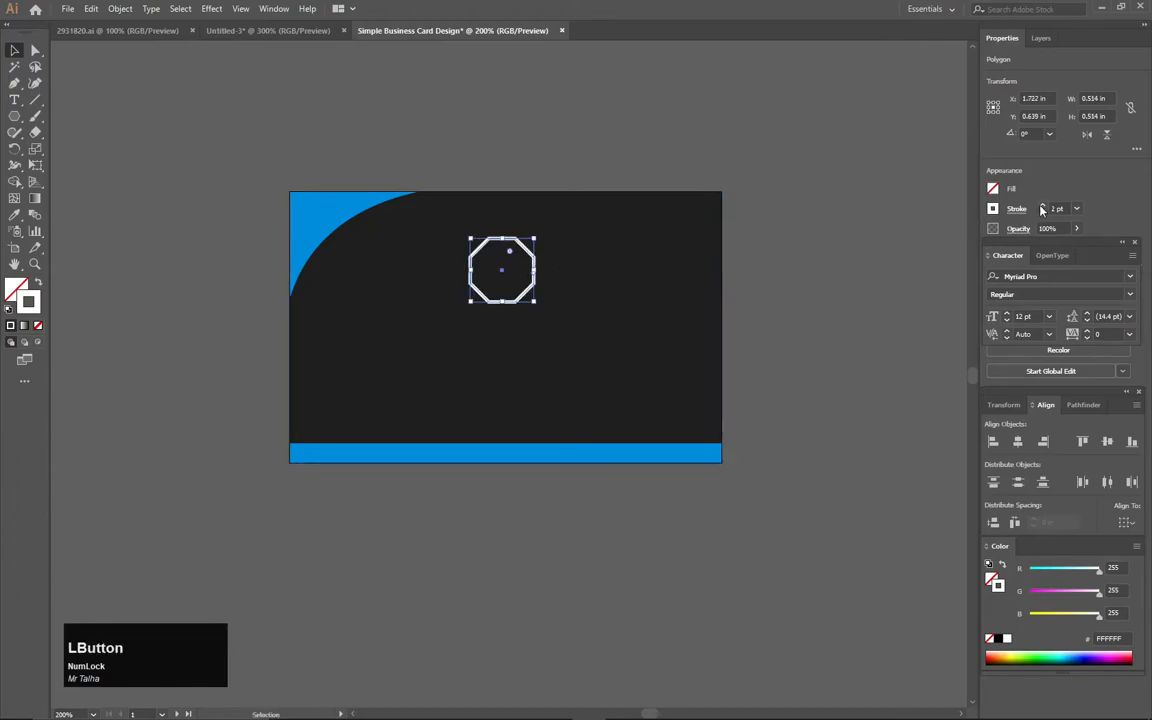
{"action": "left_click", "coordinate": [825, 199]}
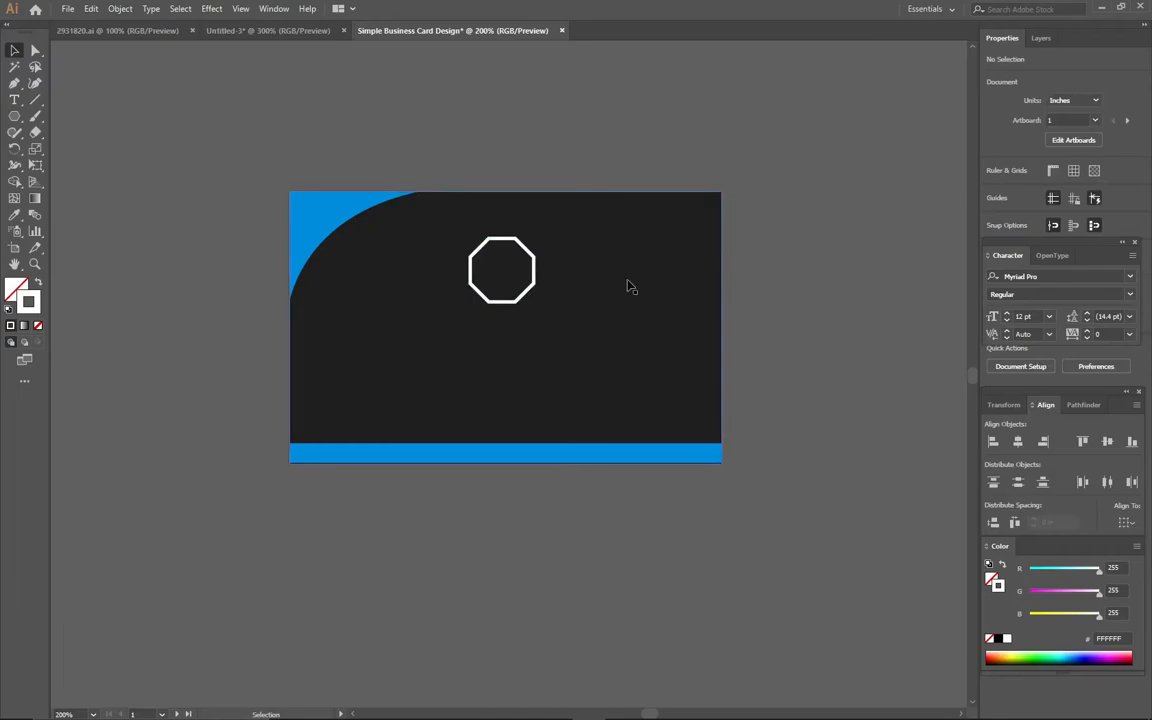
{"action": "left_click", "coordinate": [529, 268]}
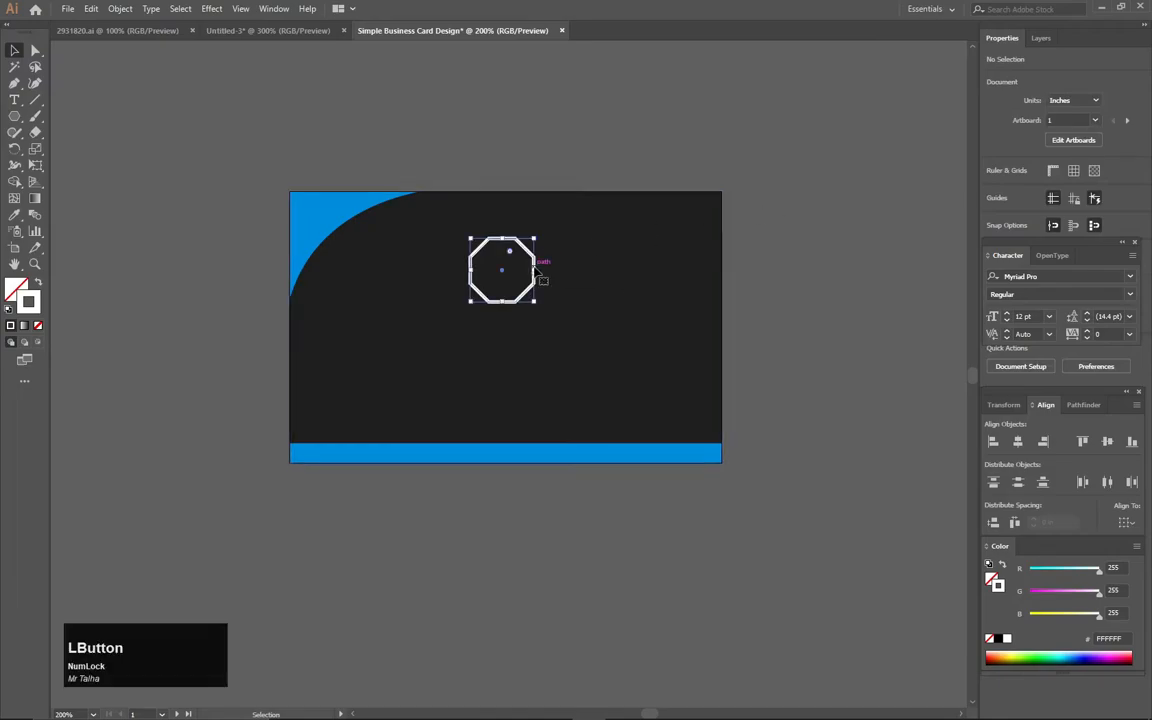
{"action": "left_click", "coordinate": [1042, 213]}
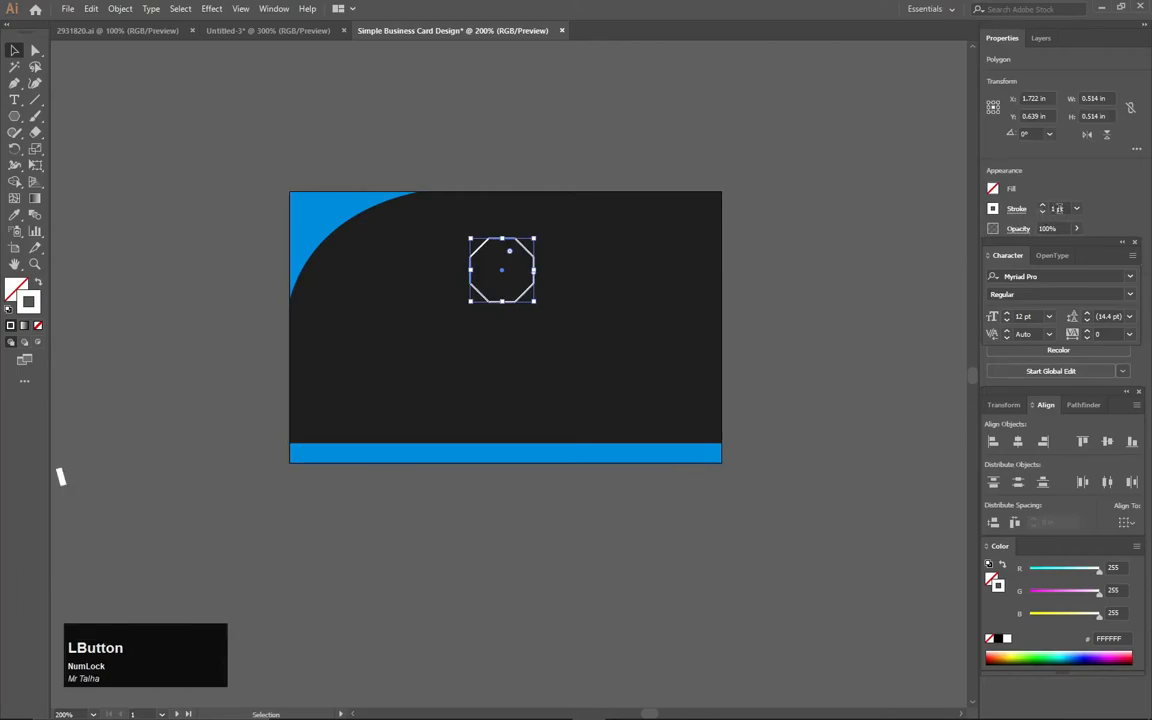
{"action": "left_click_drag", "start_coordinate": [1066, 209], "coordinate": [1014, 220]}
{"action": "type", "text": "2.3"}
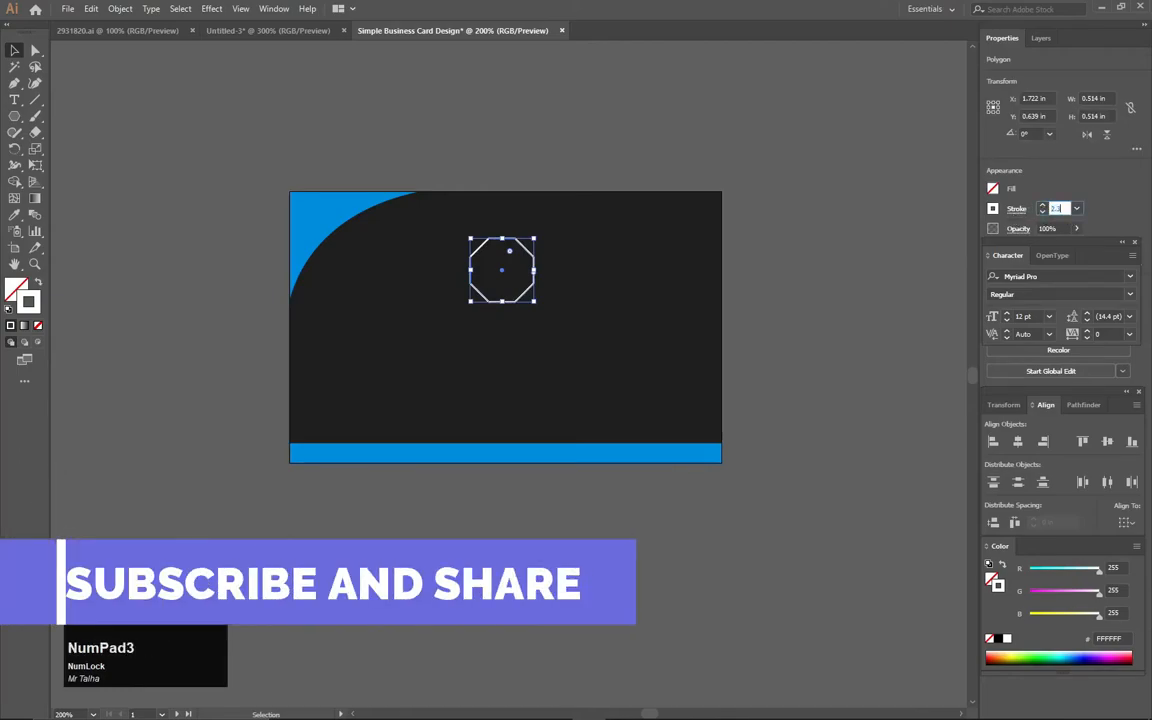
{"action": "left_click", "coordinate": [347, 153]}
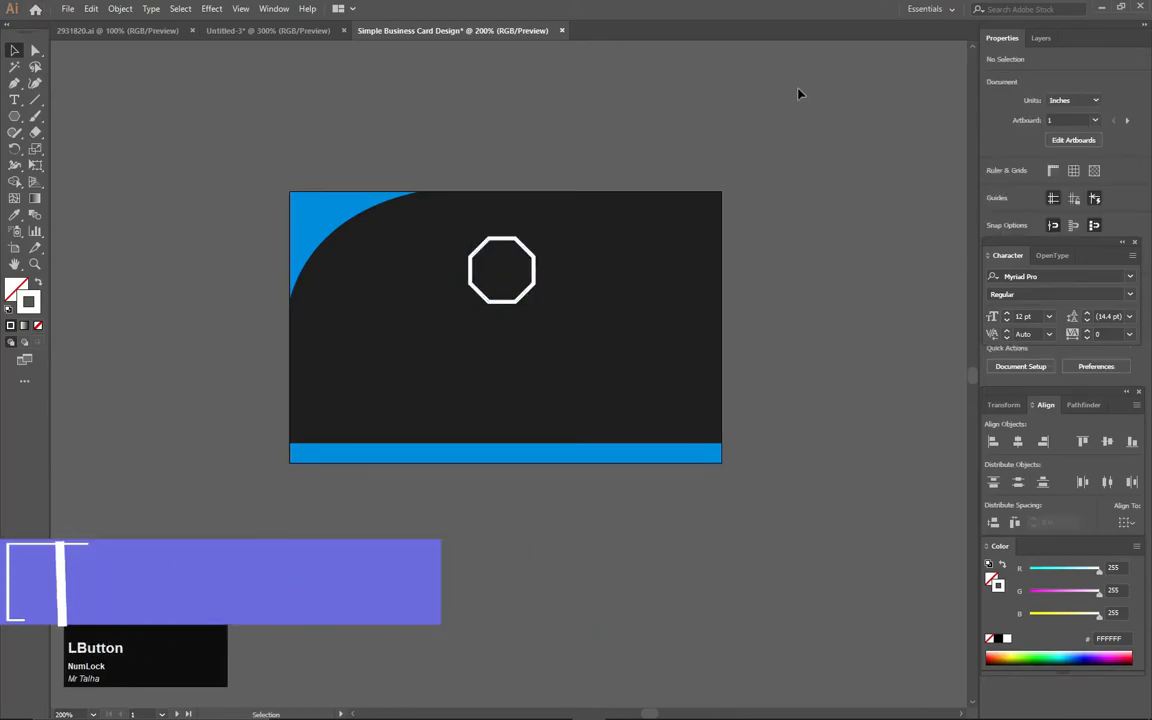
- Set the octagon's stroke weight to 1.3 pt and deselect it
{"action": "left_click", "coordinate": [535, 265]}
{"action": "left_click", "coordinate": [1066, 208]}
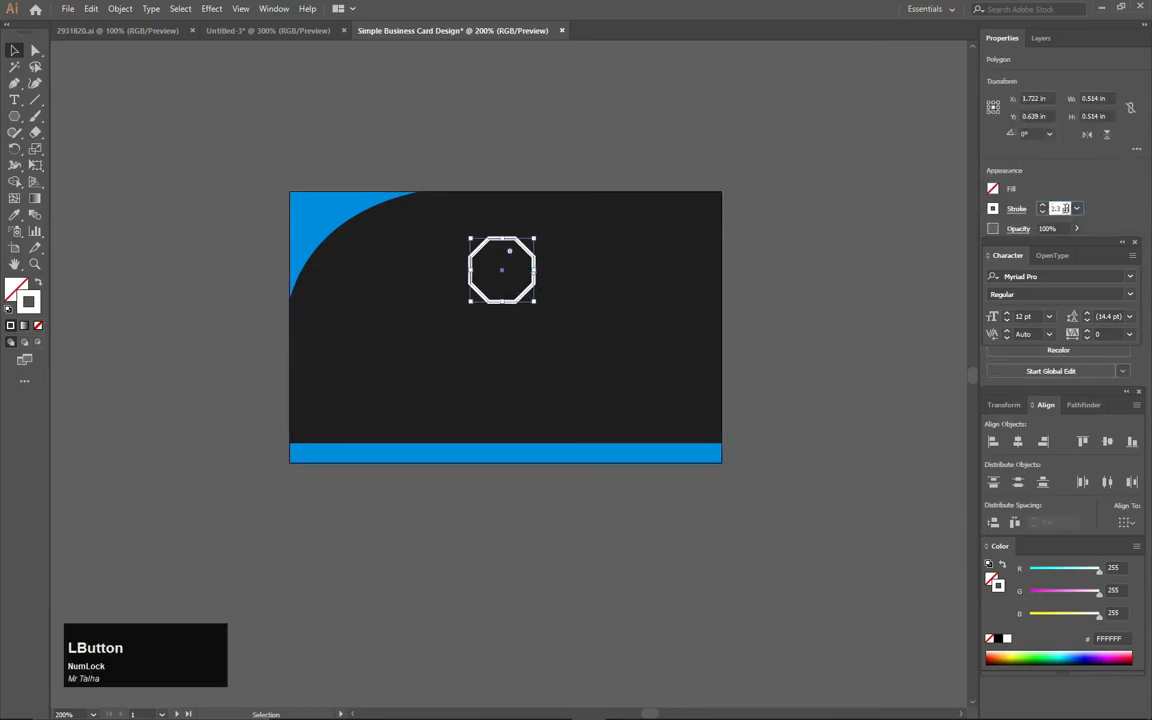
{"action": "key", "text": "BackSpace"}
{"action": "type", "text": "1.3"}
{"action": "left_click", "coordinate": [956, 231]}
{"action": "left_click", "coordinate": [959, 188]}
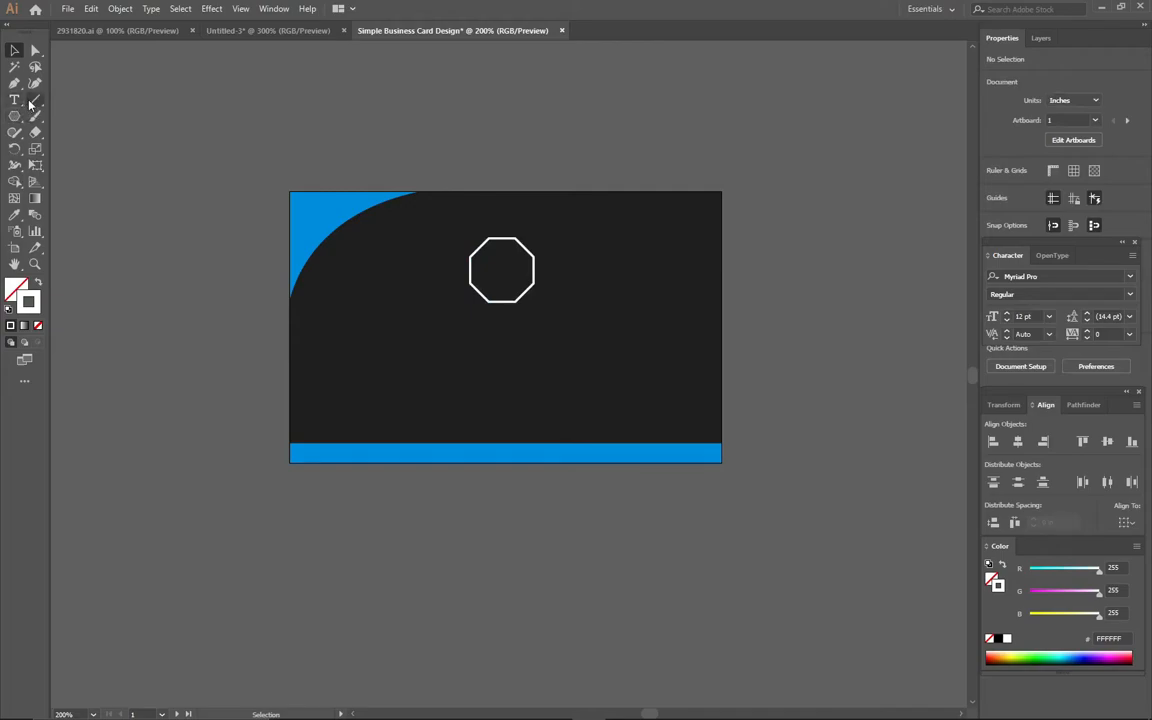
- Draw a diagonal line about 0.16 in long inside the octagon's upper-right edge with the Pen tool and duplicate it beside the lower-left edge
{"action": "left_click", "coordinate": [14, 84]}
{"action": "scroll", "coordinate": [539, 236], "scroll_direction": "up", "scroll_amount": 3}
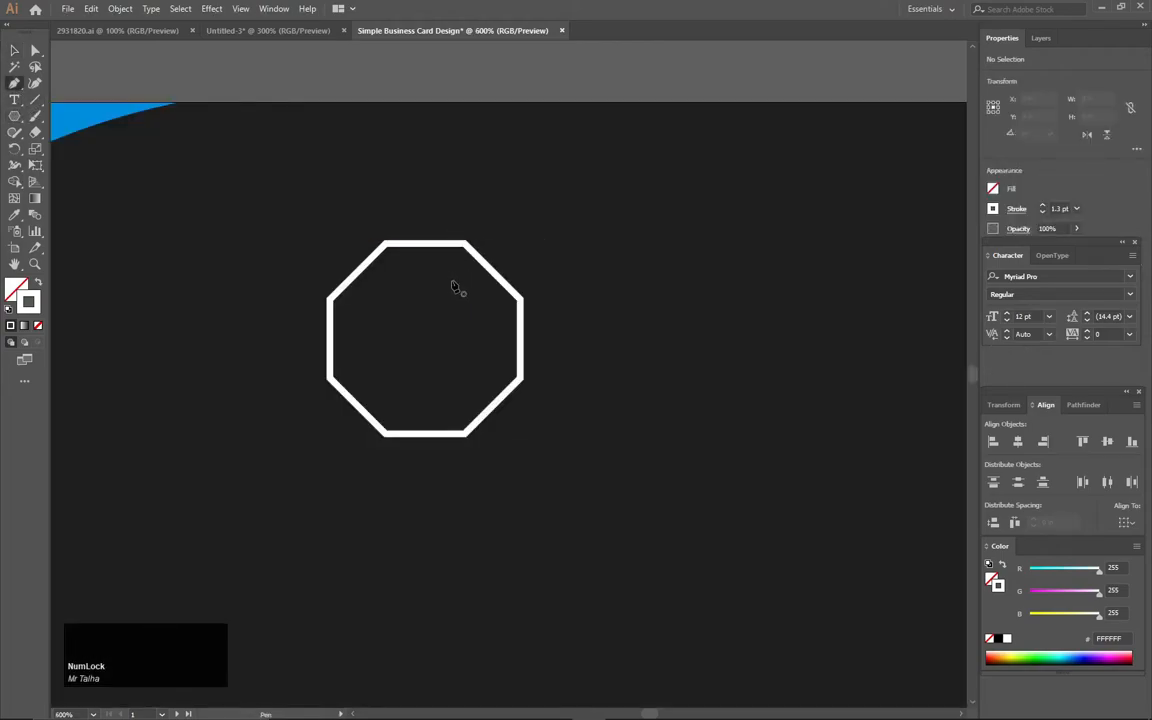
{"action": "left_click", "coordinate": [453, 265]}
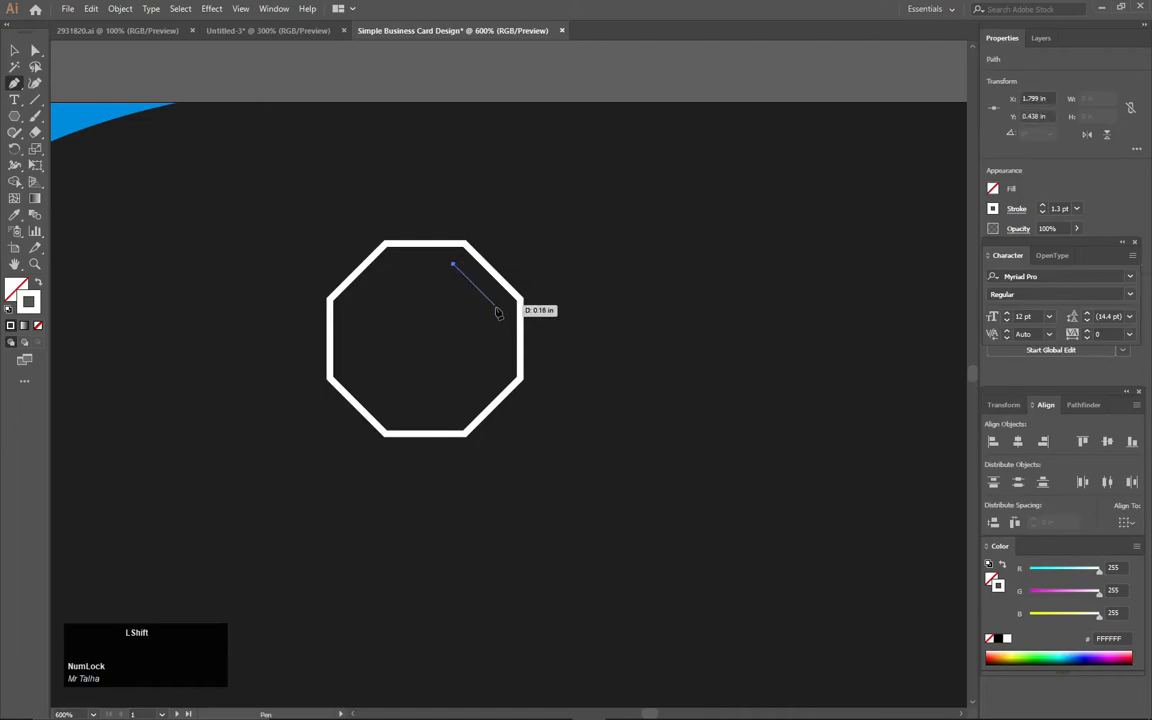
{"action": "left_click", "coordinate": [494, 305]}
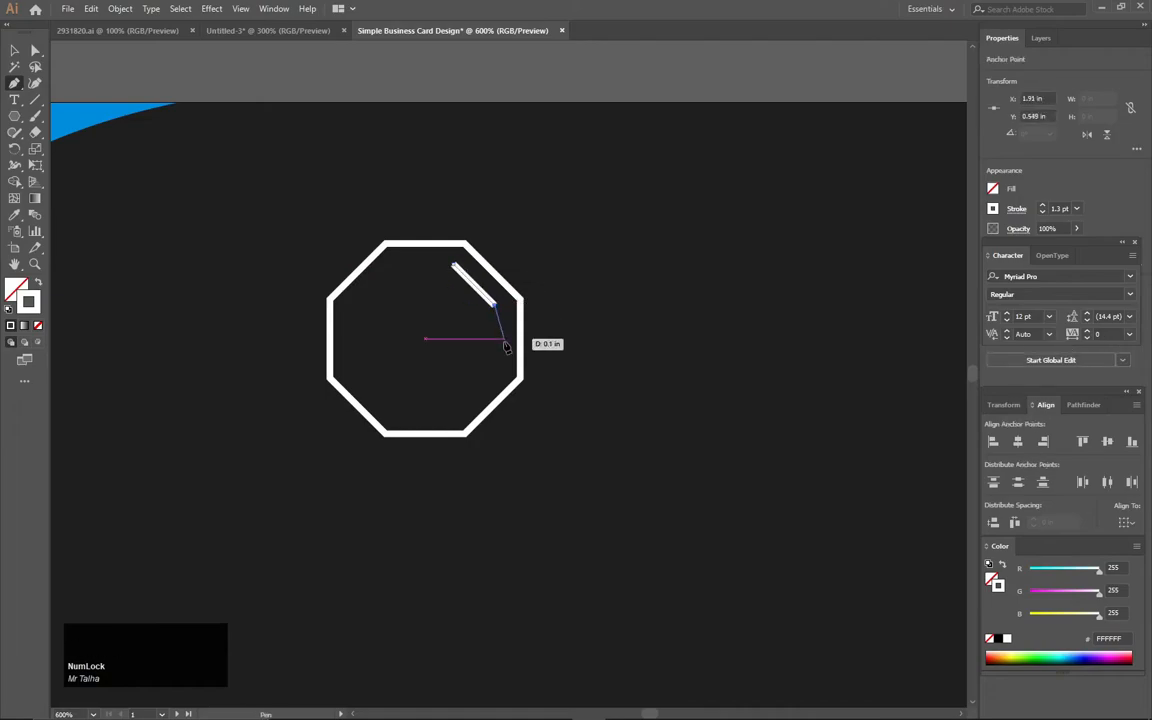
{"action": "key", "text": "Escape"}
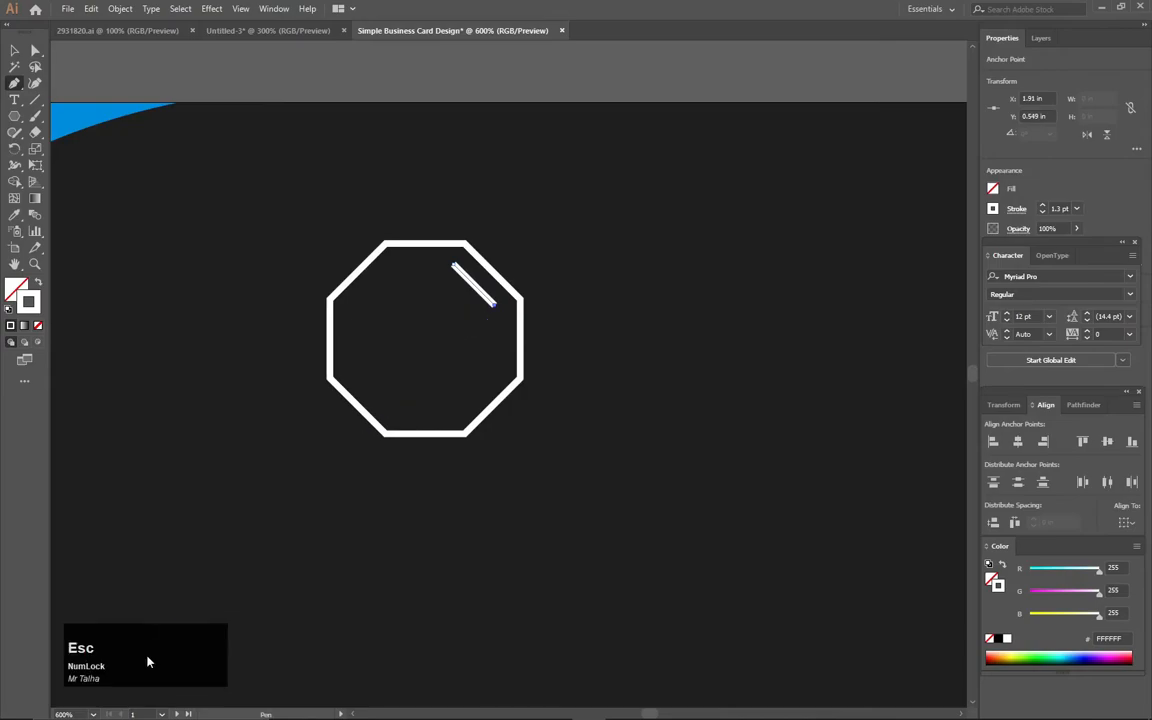
{"action": "left_click", "coordinate": [14, 51]}
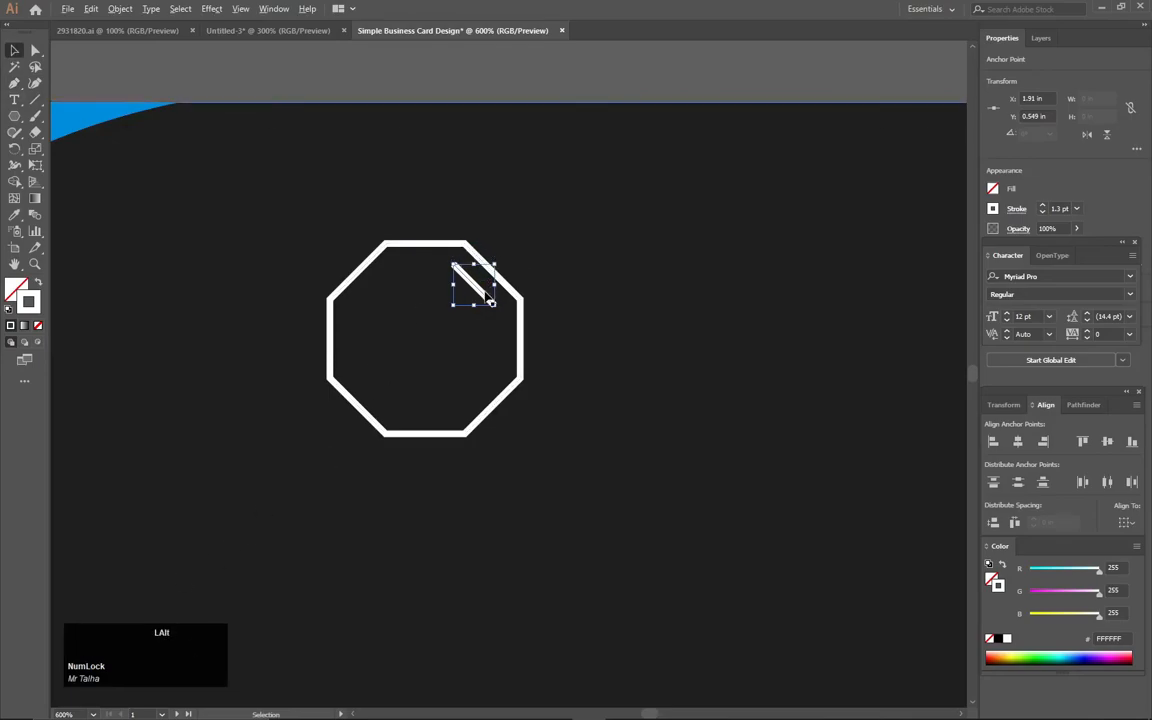
{"action": "left_click_drag", "start_coordinate": [448, 266], "coordinate": [376, 396]}
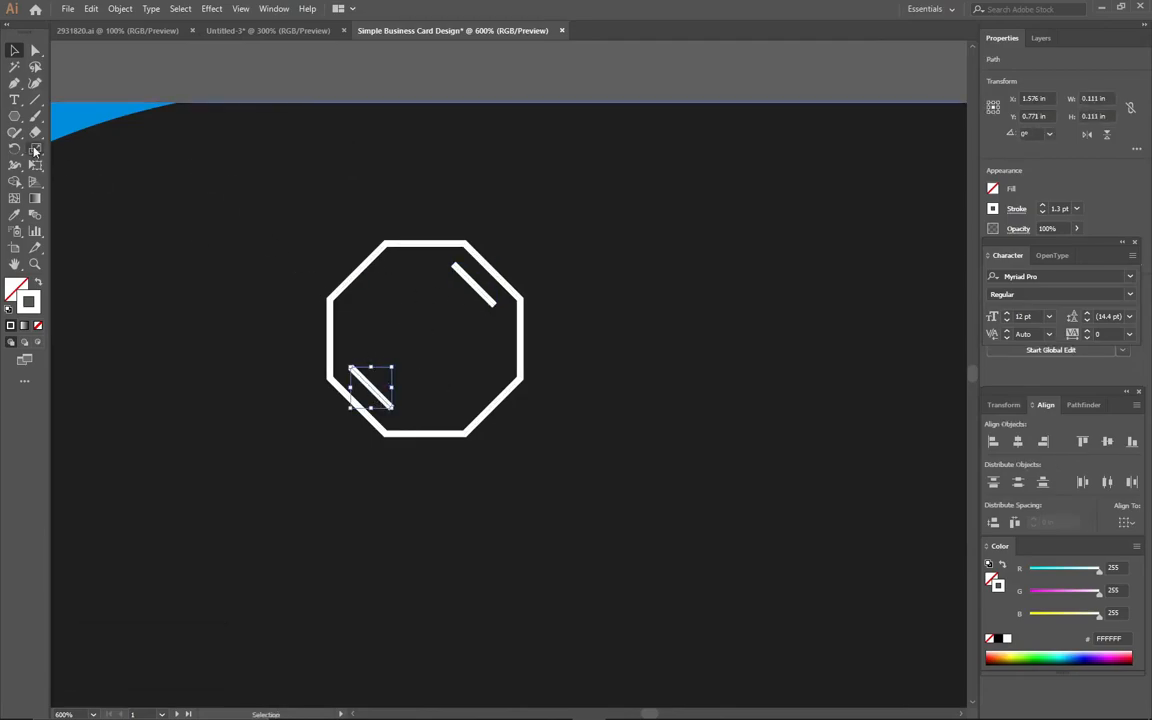
- Draw a diagonal line about 0.18 in long inside the octagon, parallel to its upper-left edge, with the Pen tool
{"action": "left_click", "coordinate": [14, 84]}
{"action": "left_click", "coordinate": [350, 370]}
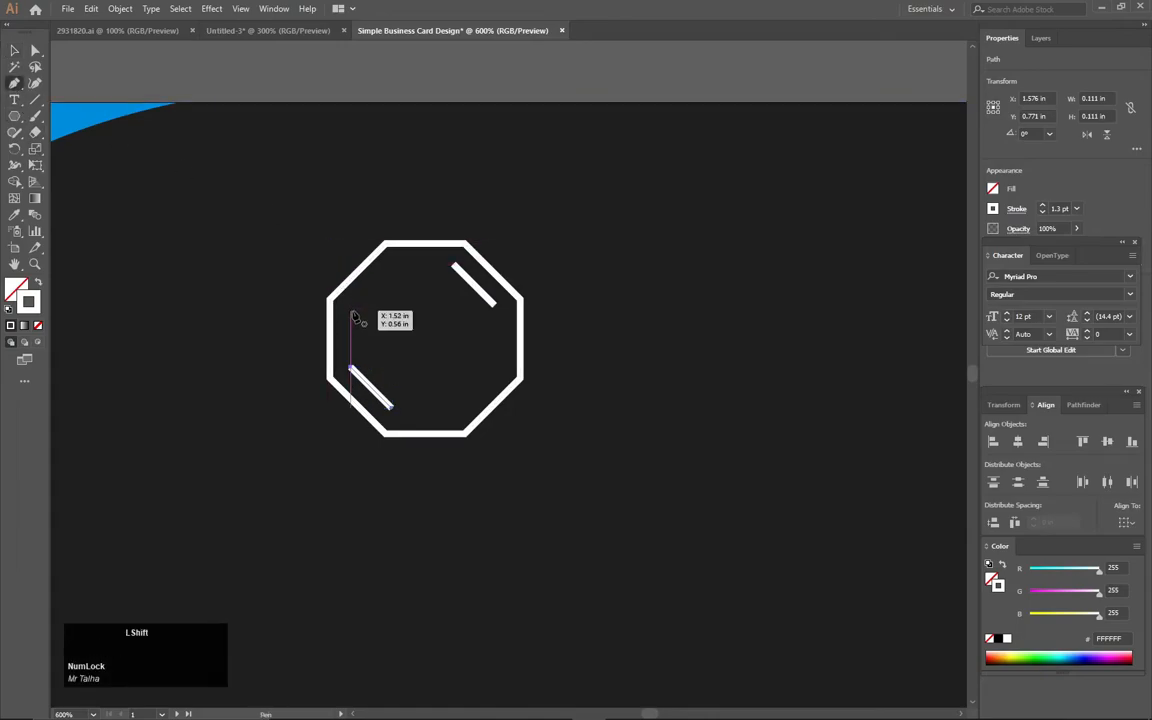
{"action": "left_click", "coordinate": [350, 311]}
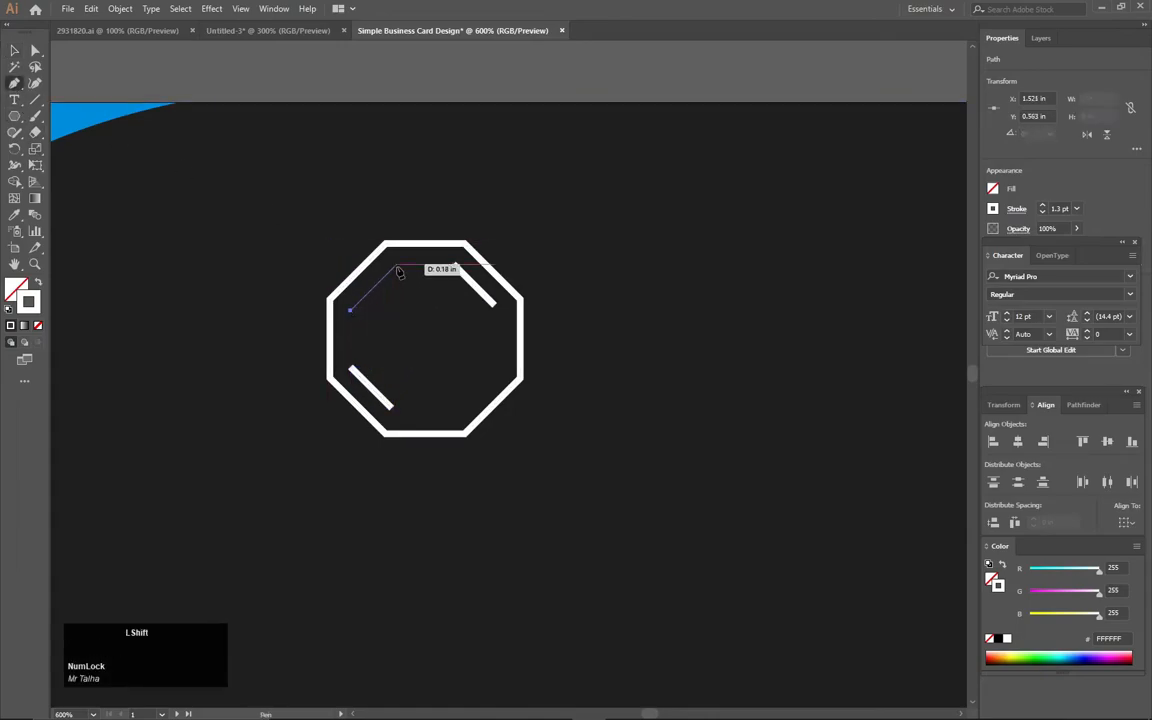
{"action": "left_click", "coordinate": [397, 266]}
{"action": "key", "text": "Escape"}
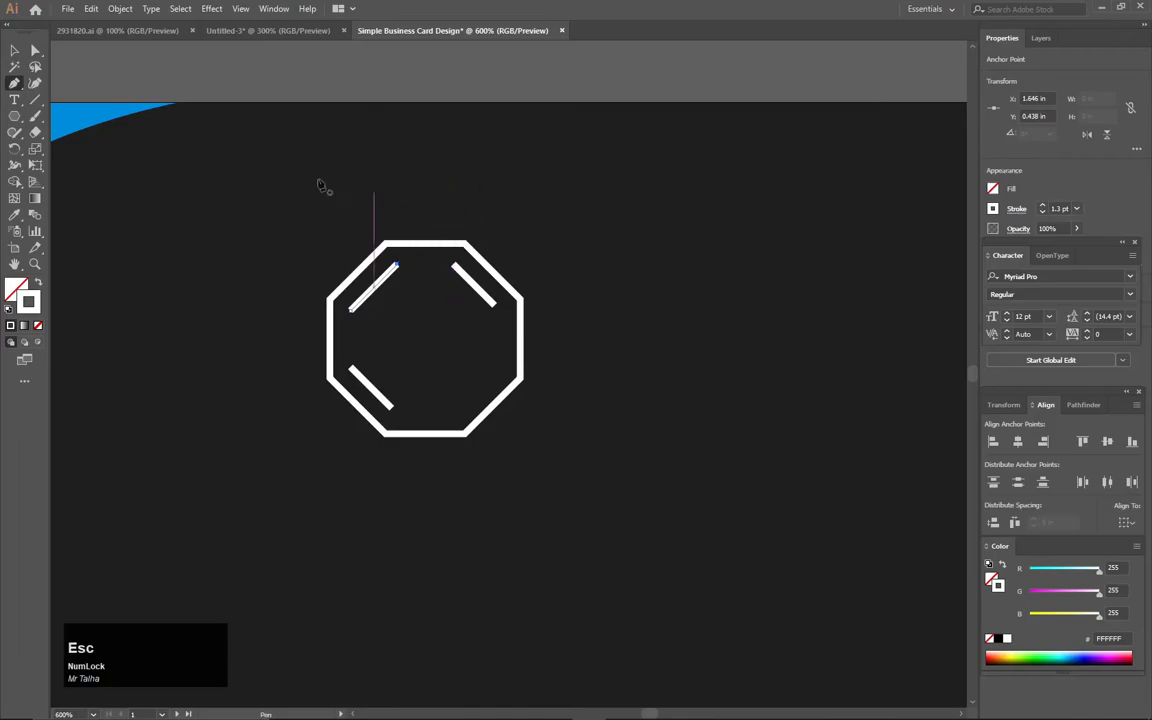
- Give the three inner lines the corner shape's blue 008EE5 as their stroke with no fill, using the Eyedropper
{"action": "left_click", "coordinate": [14, 50]}
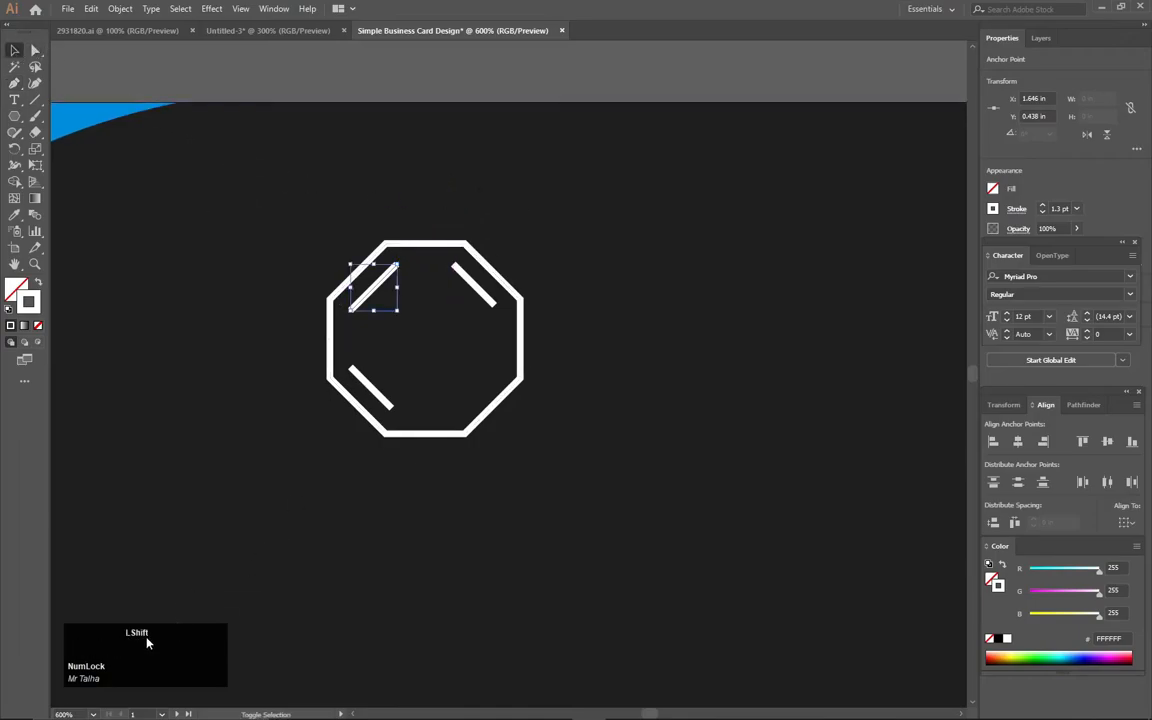
{"action": "left_click", "coordinate": [386, 397], "text": "shift"}
{"action": "left_click", "coordinate": [484, 293], "text": "shift"}
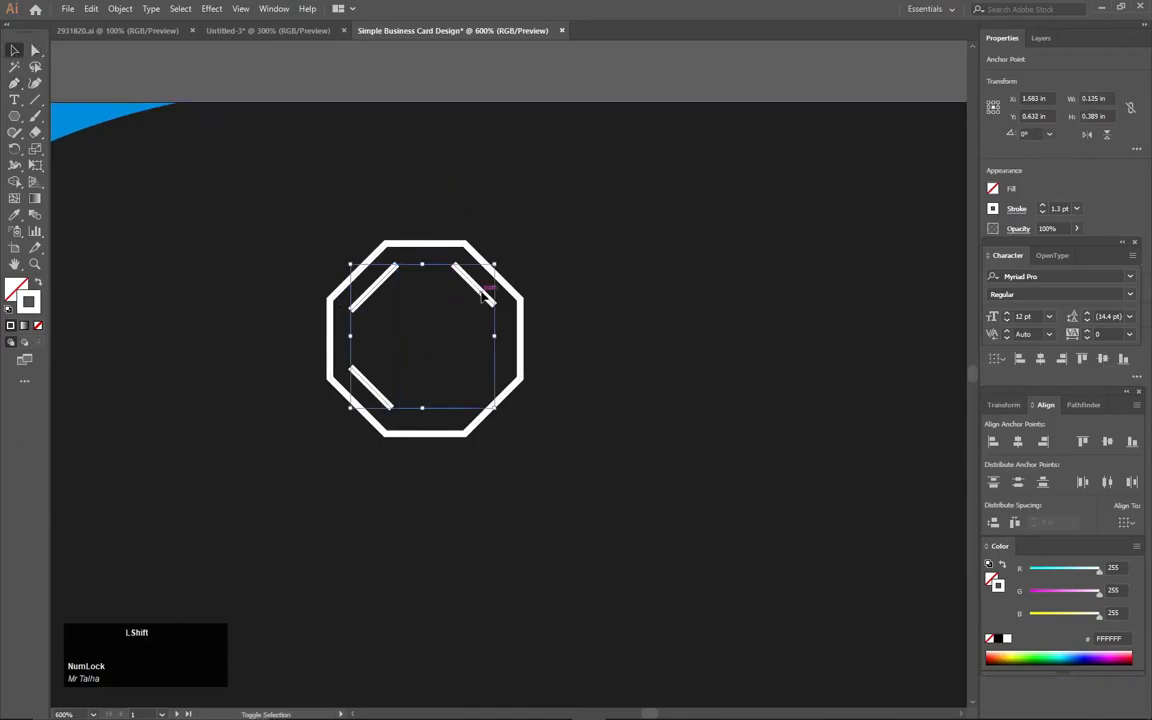
{"action": "key", "text": "i"}
{"action": "left_click", "coordinate": [95, 104]}
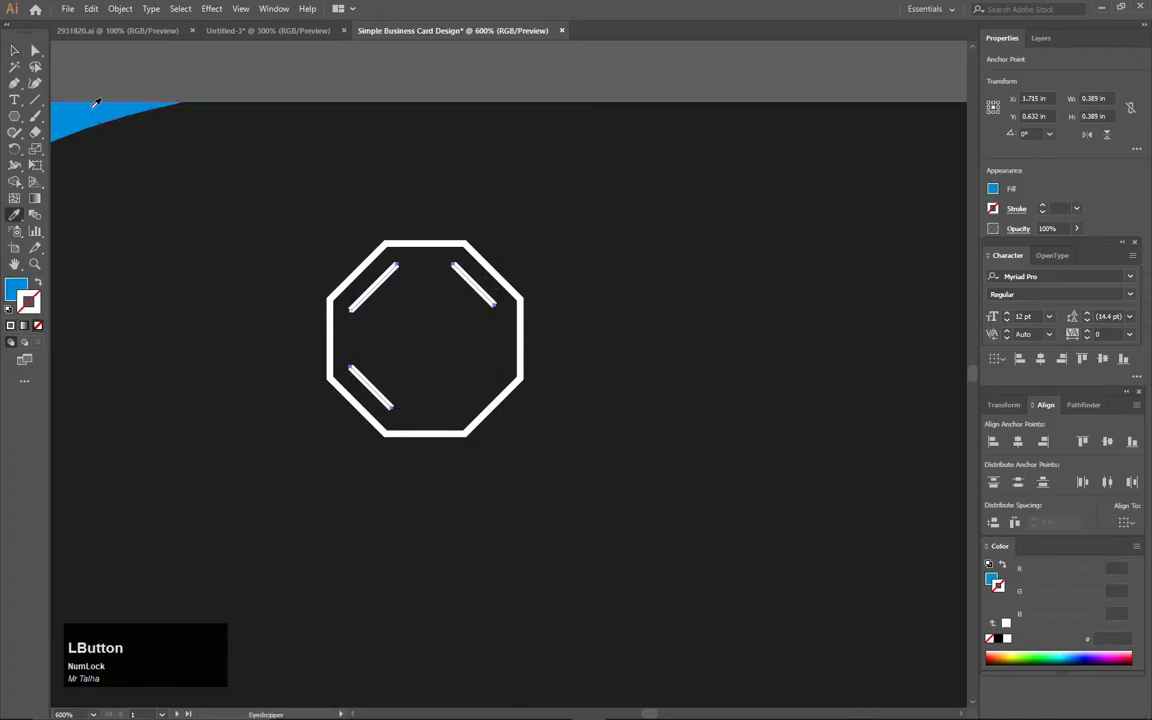
{"action": "left_click", "coordinate": [40, 282]}
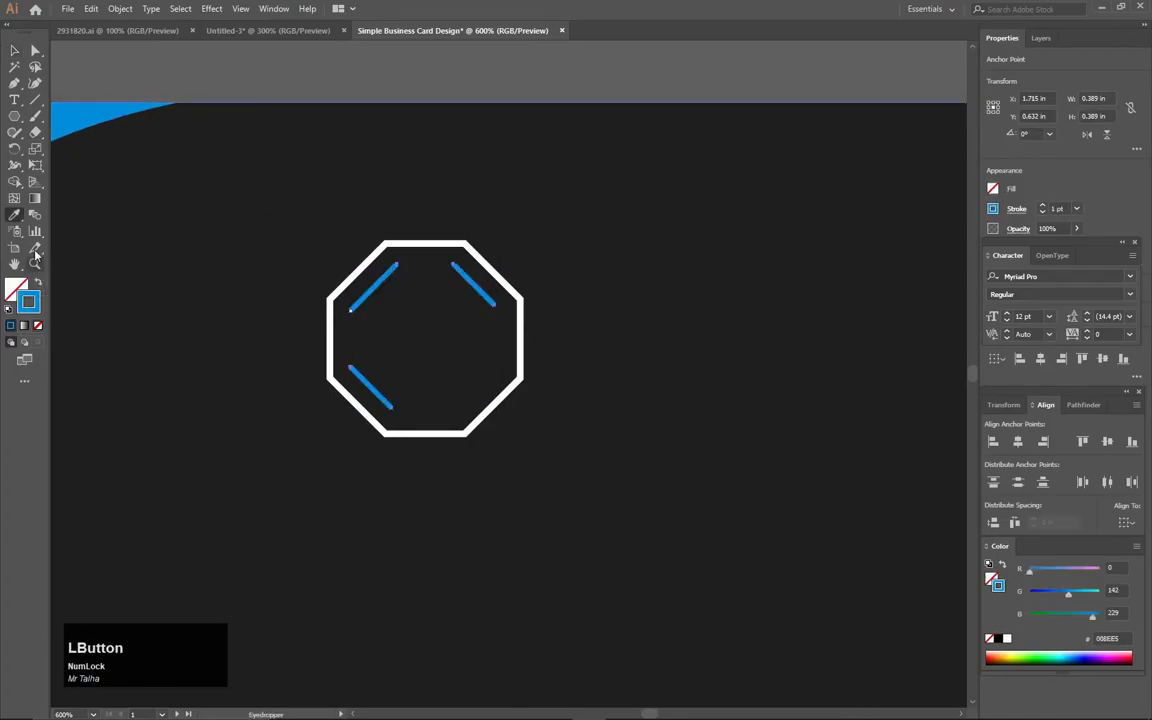
{"action": "left_click", "coordinate": [13, 50]}
{"action": "left_click", "coordinate": [187, 50]}
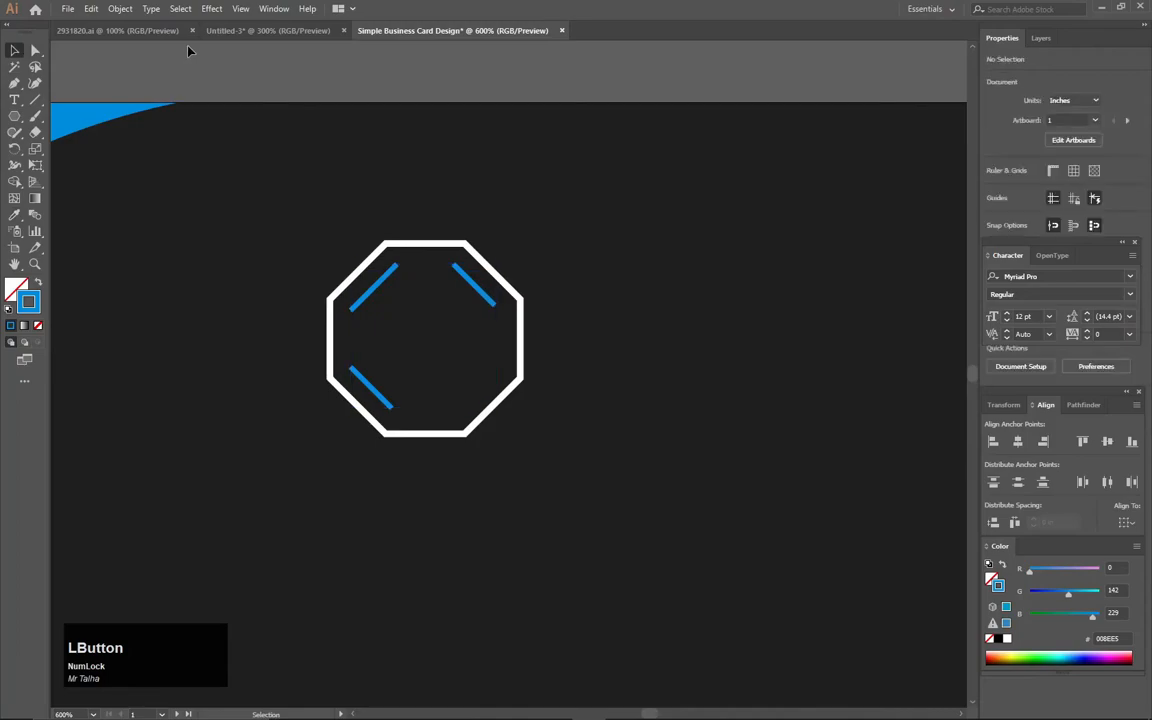
- Add the text "COMPANY NAME" above the octagon
{"action": "key", "text": "t"}
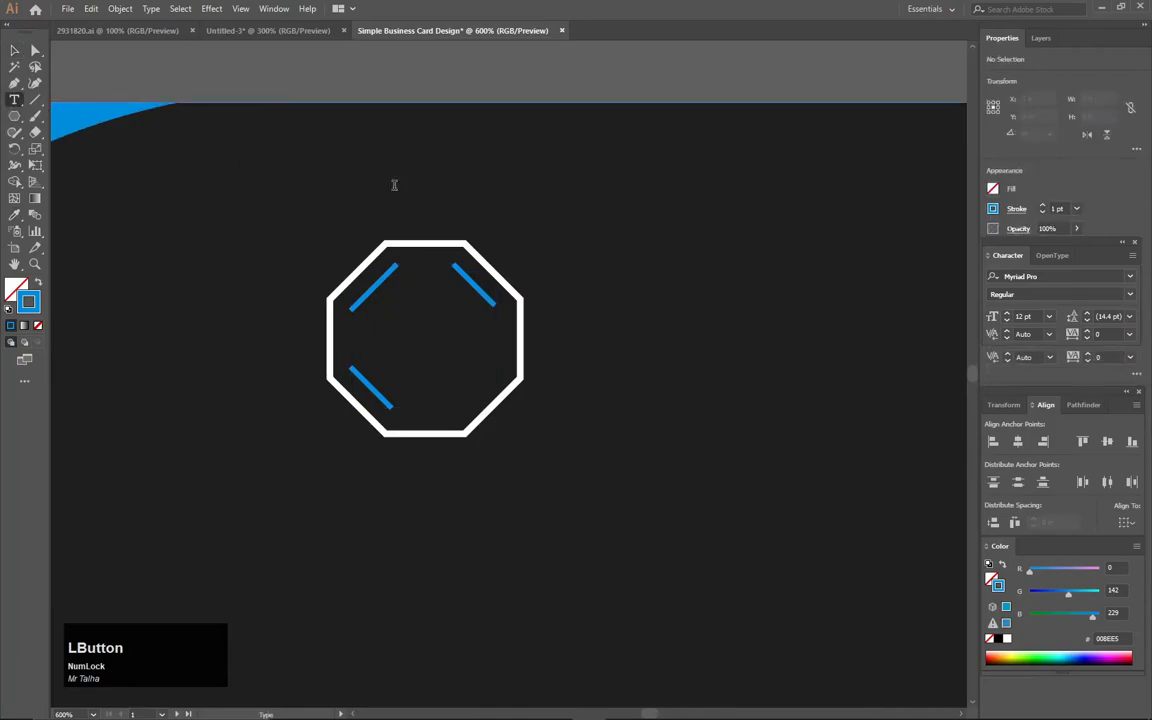
{"action": "left_click", "coordinate": [394, 185]}
{"action": "key", "text": "Caps_Lock"}
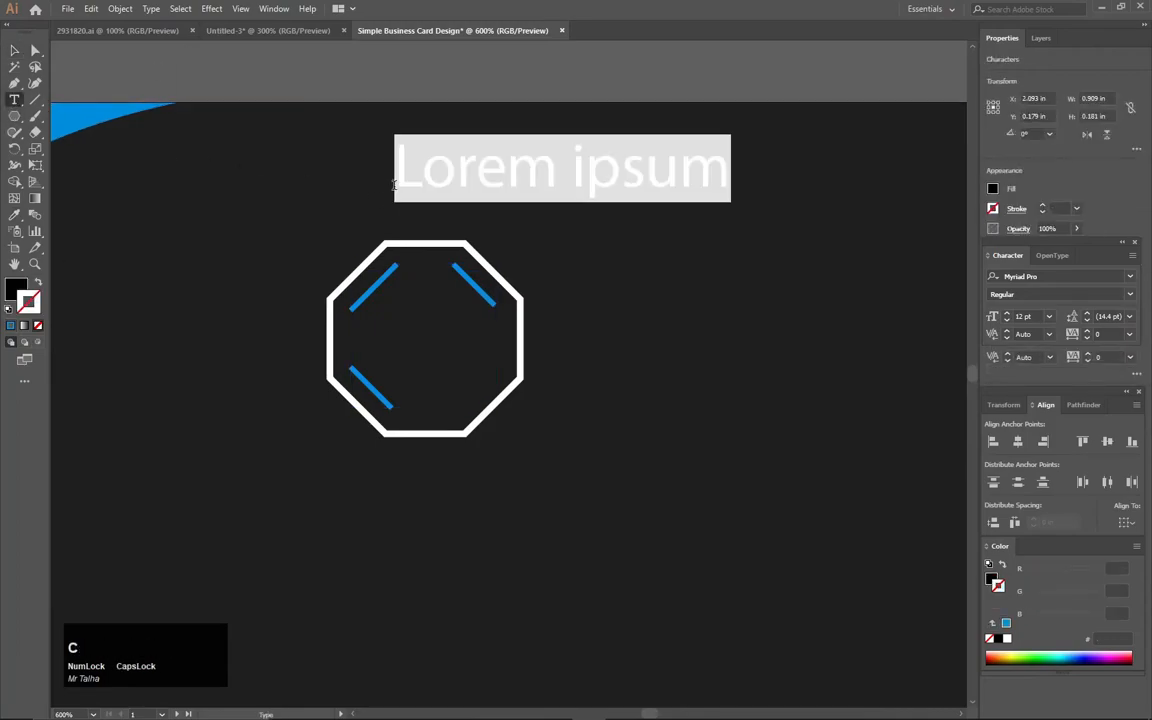
{"action": "type", "text": "COMPANY NAME"}
{"action": "left_click", "coordinate": [13, 50]}
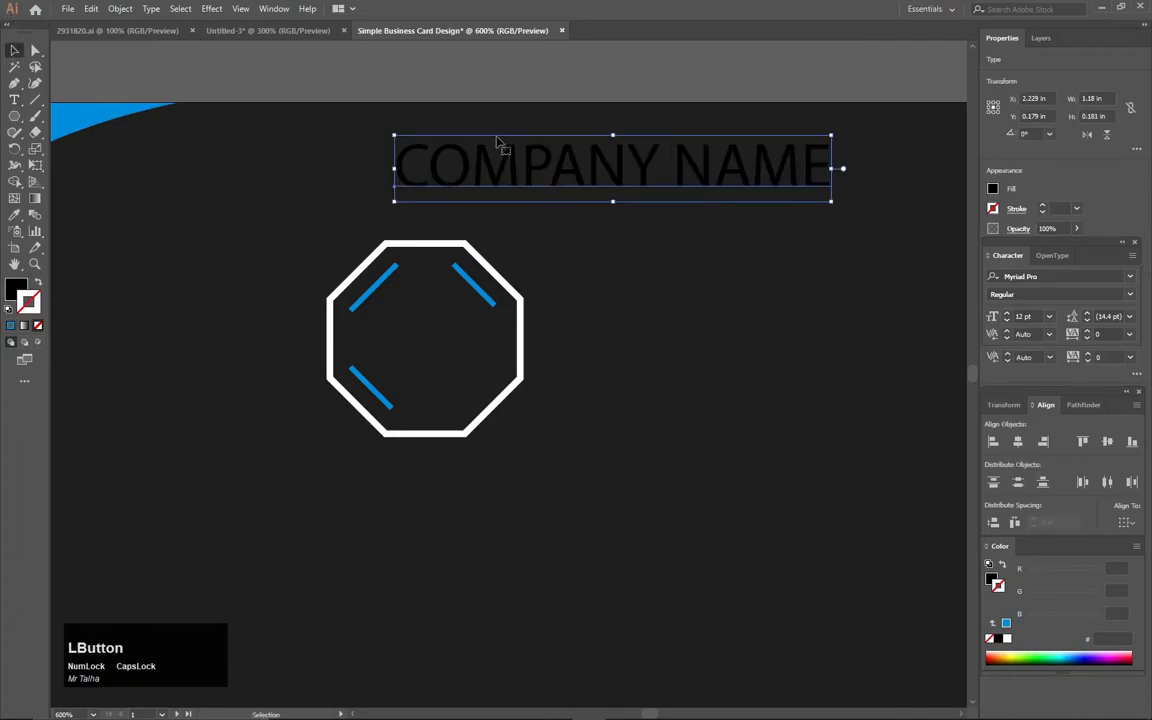
- Set the font of the COMPANY NAME text to Bahnschrift Regular and dismiss the variable font tip
{"action": "left_click", "coordinate": [1132, 280]}
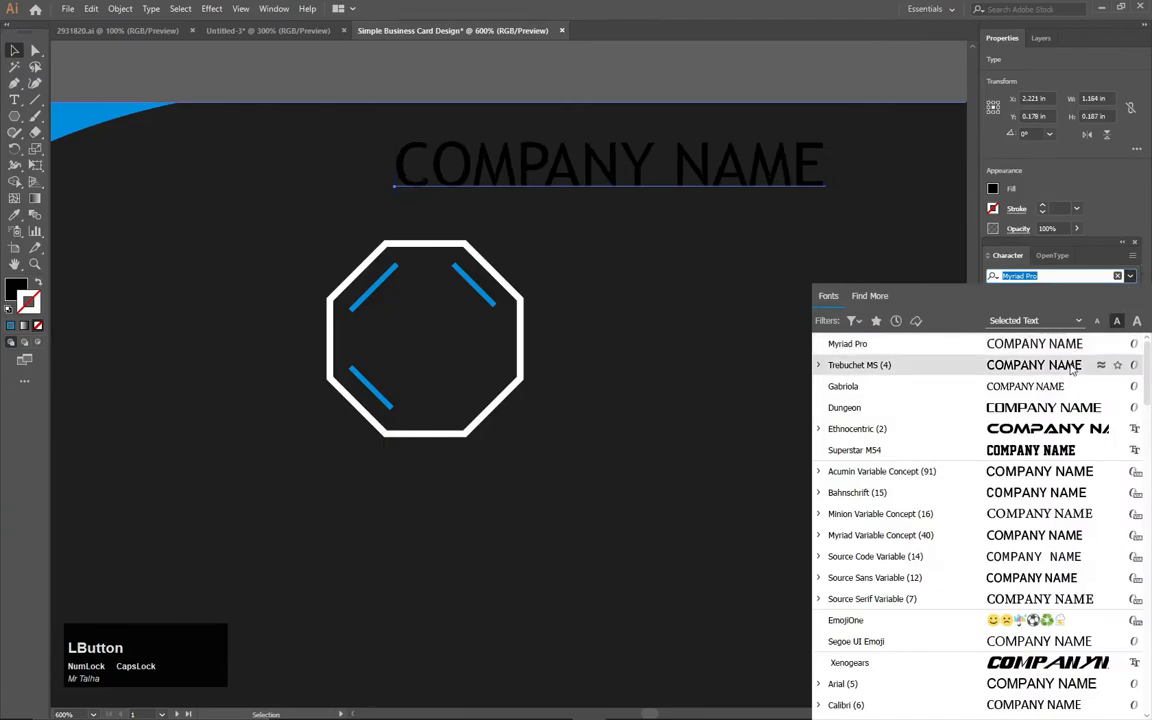
{"action": "left_click", "coordinate": [1040, 500]}
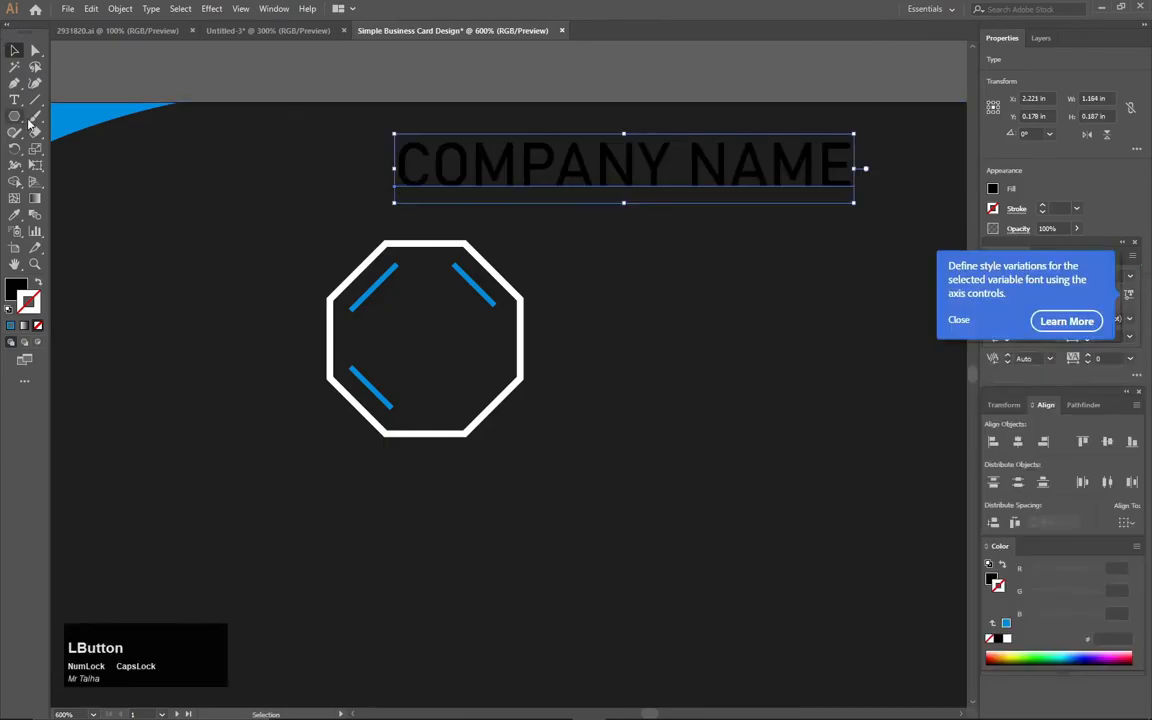
{"action": "left_click", "coordinate": [960, 321]}
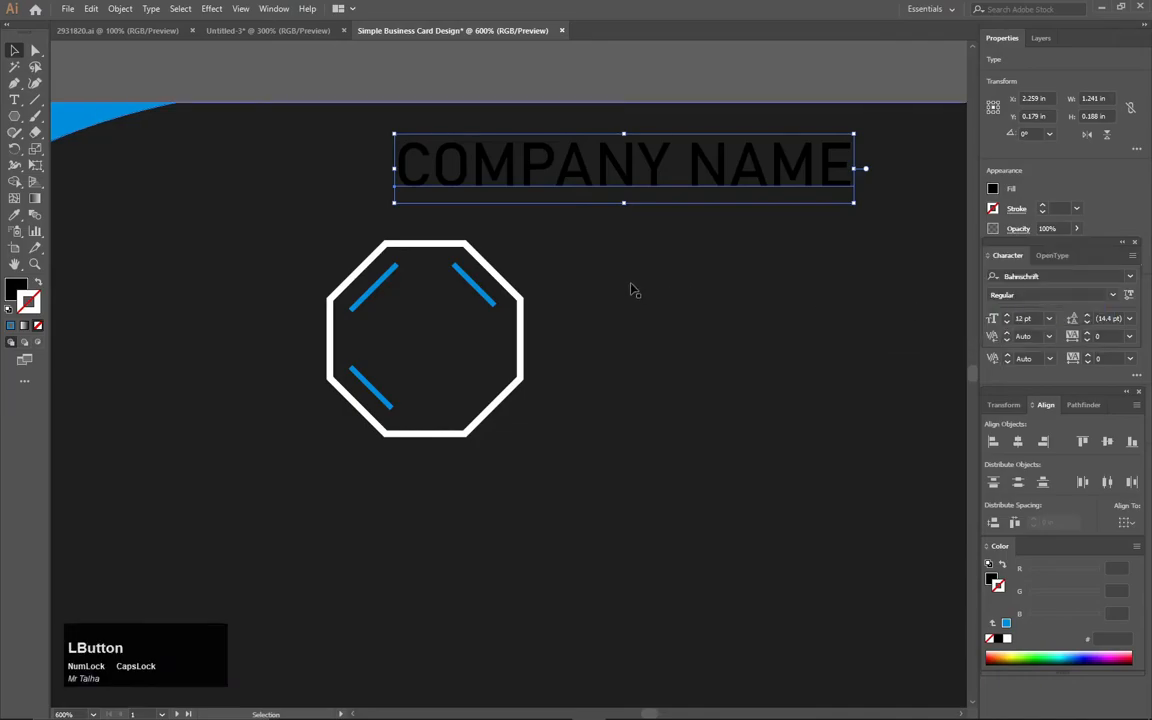
- Sample the octagon's white with the Eyedropper for the COMPANY NAME text and make it the fill with no stroke
{"action": "key", "text": "i"}
{"action": "left_click", "coordinate": [500, 262]}
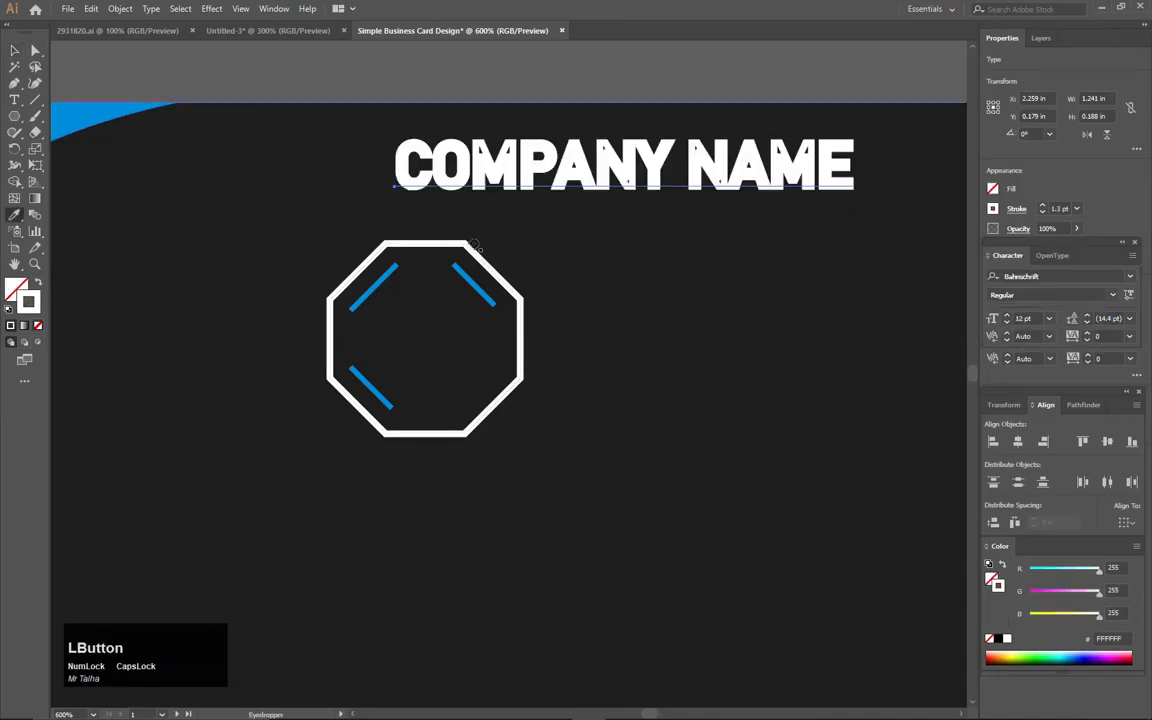
{"action": "left_click", "coordinate": [38, 284]}
{"action": "left_click", "coordinate": [14, 50]}
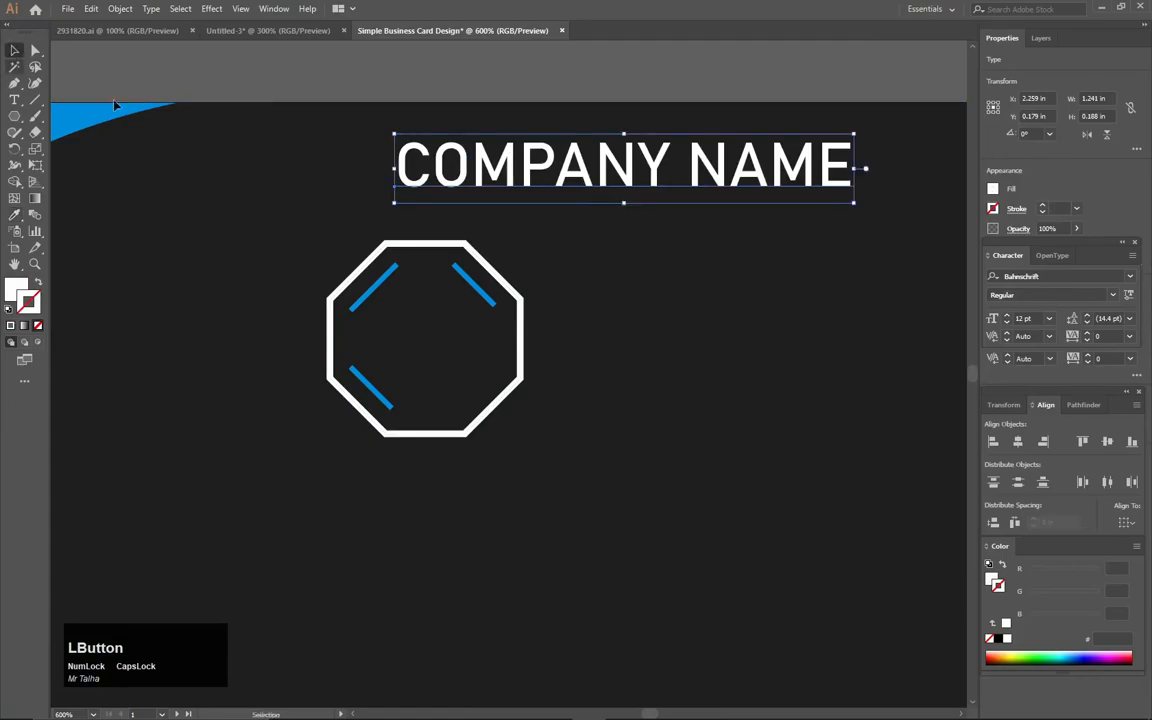
- Move the COMPANY NAME text centred below the octagon and scale it down slightly
{"action": "scroll", "coordinate": [497, 256], "scroll_direction": "down", "scroll_amount": 1}
{"action": "scroll", "coordinate": [497, 256], "scroll_direction": "down", "scroll_amount": 1}
{"action": "left_click_drag", "start_coordinate": [559, 215], "coordinate": [470, 378]}
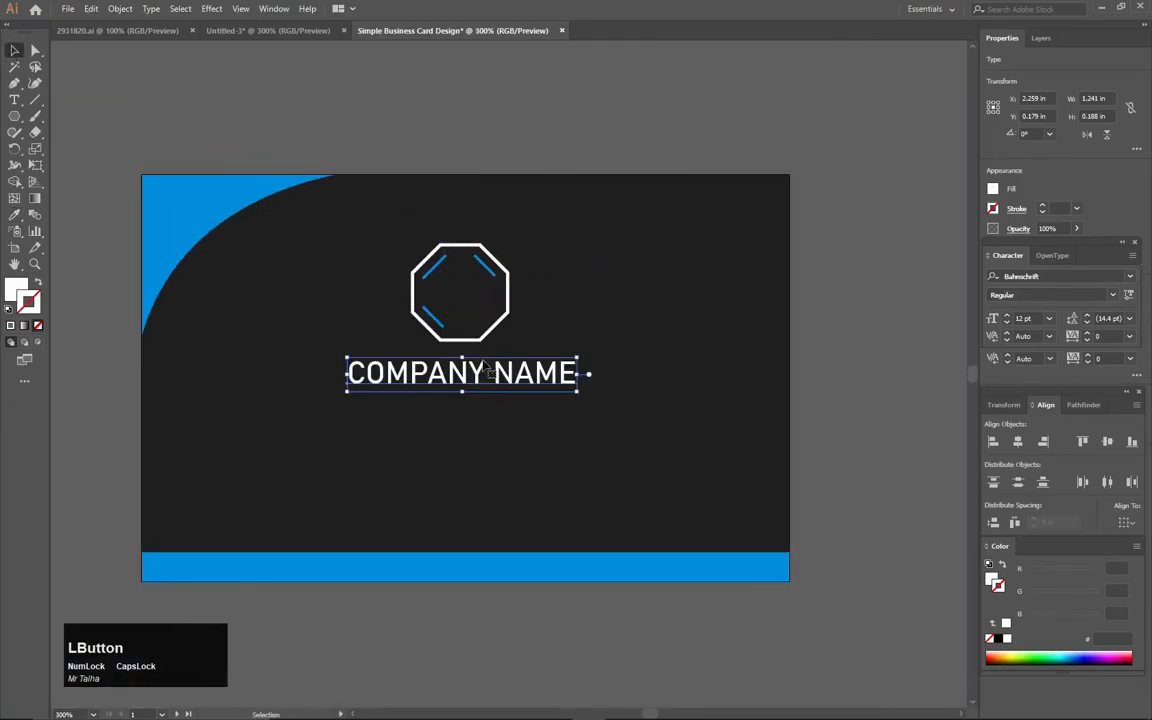
{"action": "left_click", "coordinate": [519, 335]}
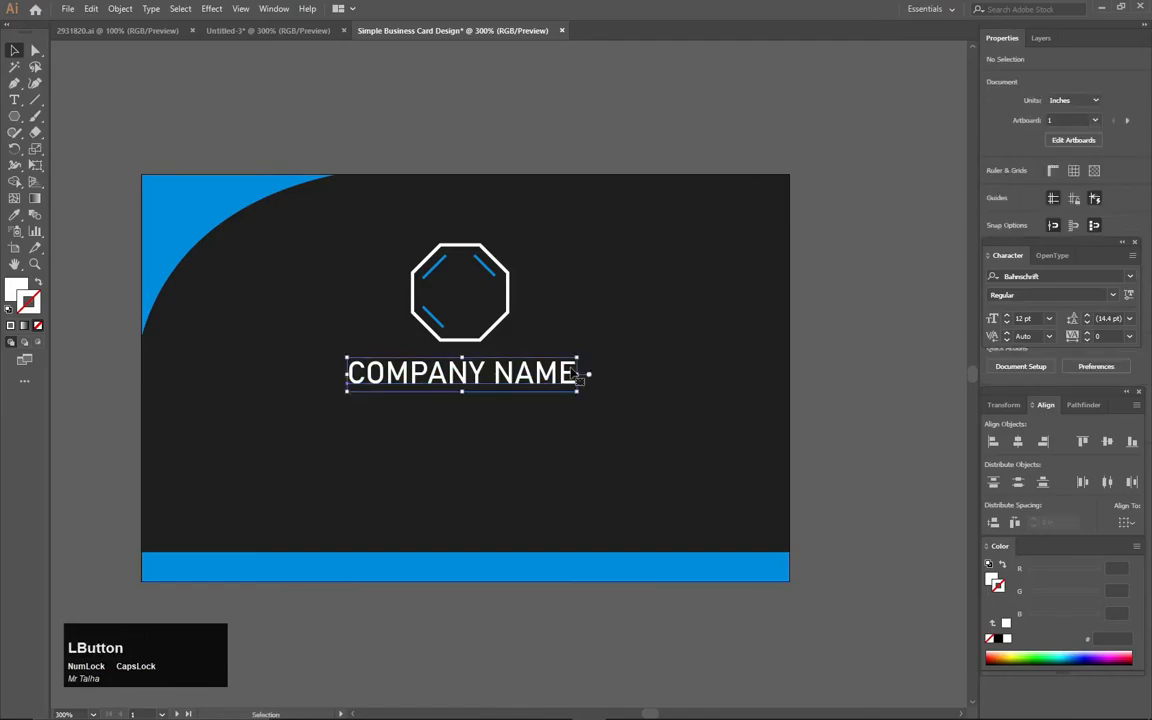
{"action": "left_click_drag", "start_coordinate": [579, 376], "coordinate": [537, 390]}
{"action": "left_click", "coordinate": [840, 132]}
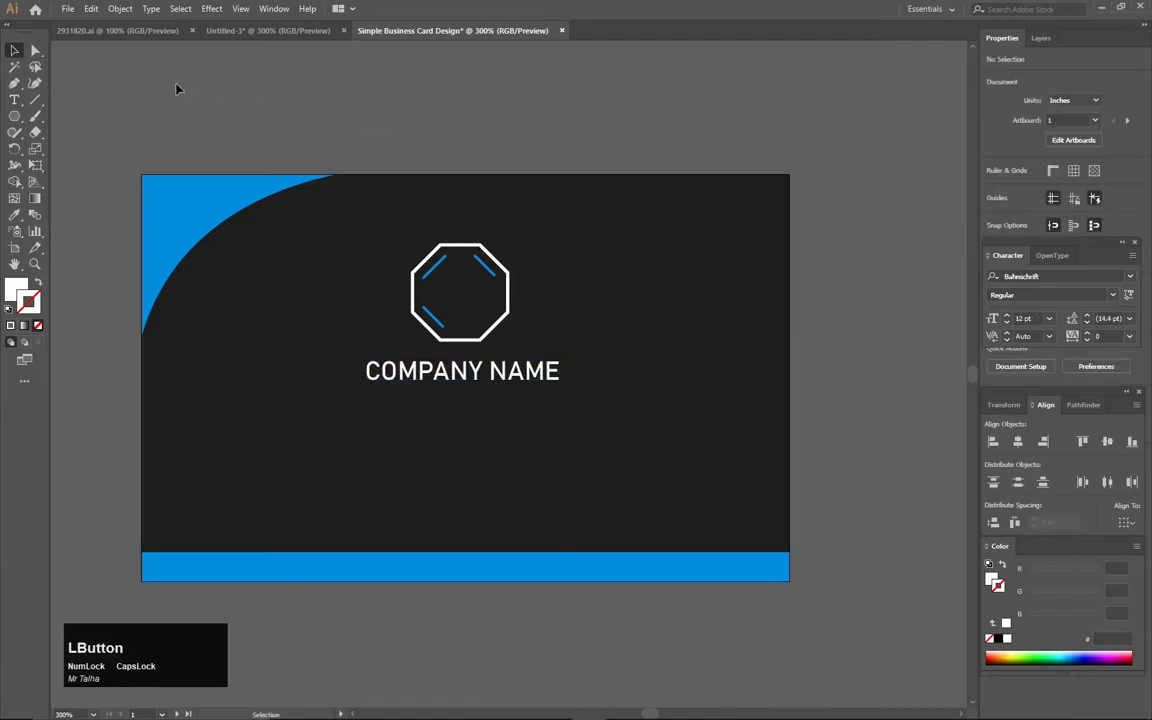
- Add the text "Your Slogan Here" to the right of the octagon
{"action": "key", "text": "t"}
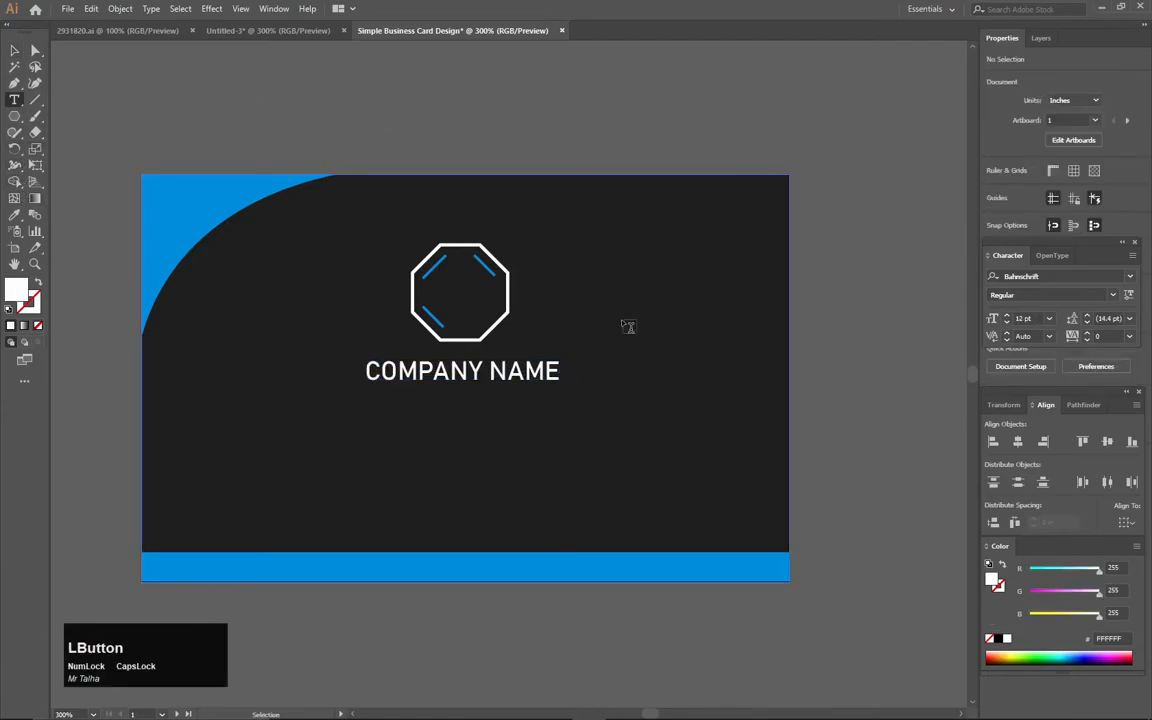
{"action": "left_click", "coordinate": [628, 326]}
{"action": "type", "text": "Your"}
{"action": "key", "text": "Caps_Lock"}
{"action": "type", "text": "SLogan"}
{"action": "key", "text": "Caps_Lock"}
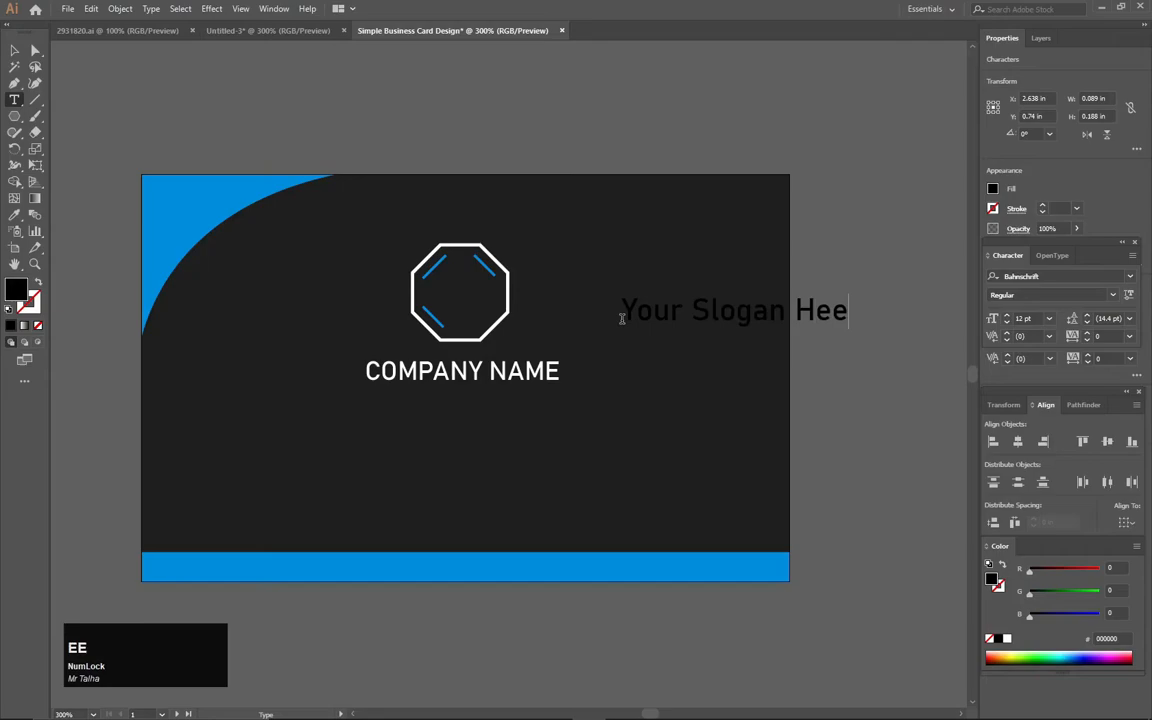
{"action": "type", "text": "Hee"}
{"action": "key", "text": "BackSpace"}
{"action": "left_click", "coordinate": [16, 53]}
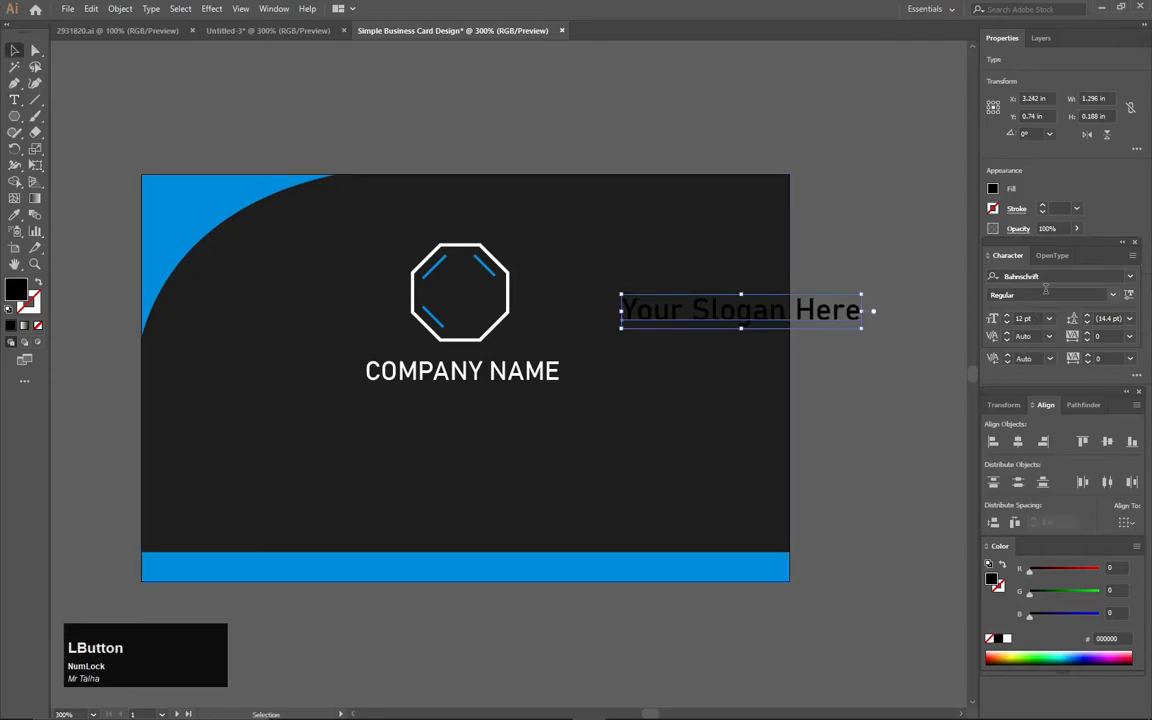
- Set the slogan's font to Gabriola, scale it down to 9.36 pt and place it centred just below COMPANY NAME
{"action": "left_click", "coordinate": [1130, 276]}
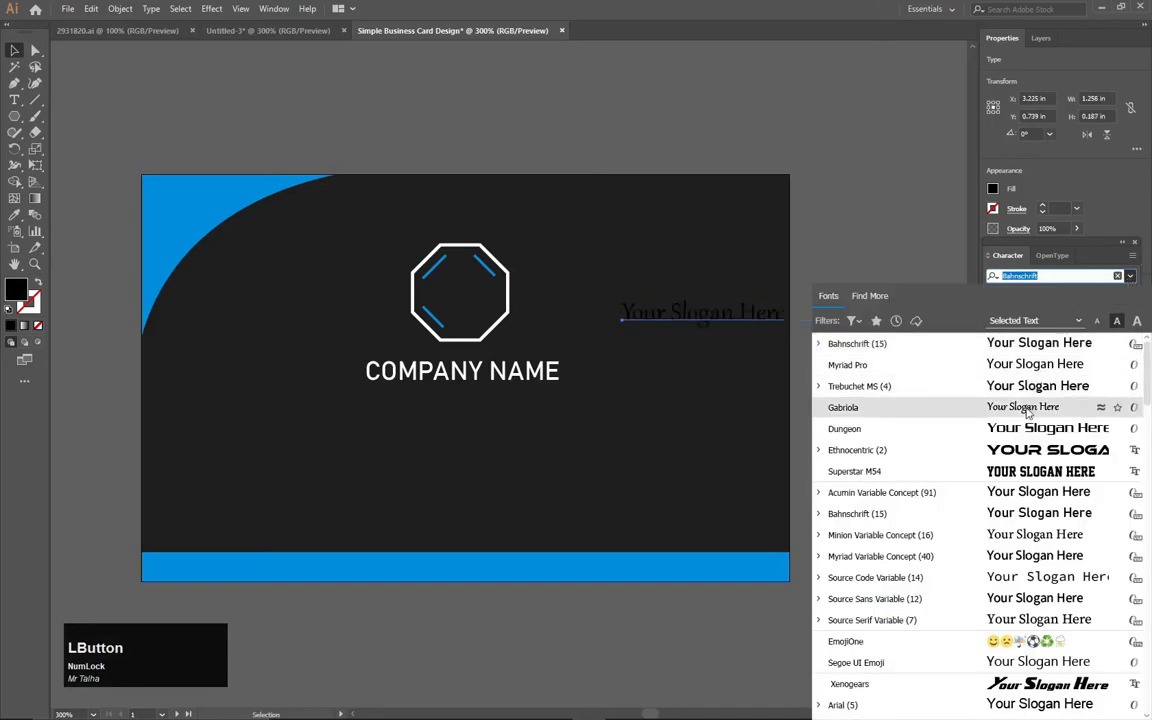
{"action": "left_click", "coordinate": [980, 404]}
{"action": "left_click_drag", "start_coordinate": [752, 323], "coordinate": [522, 424]}
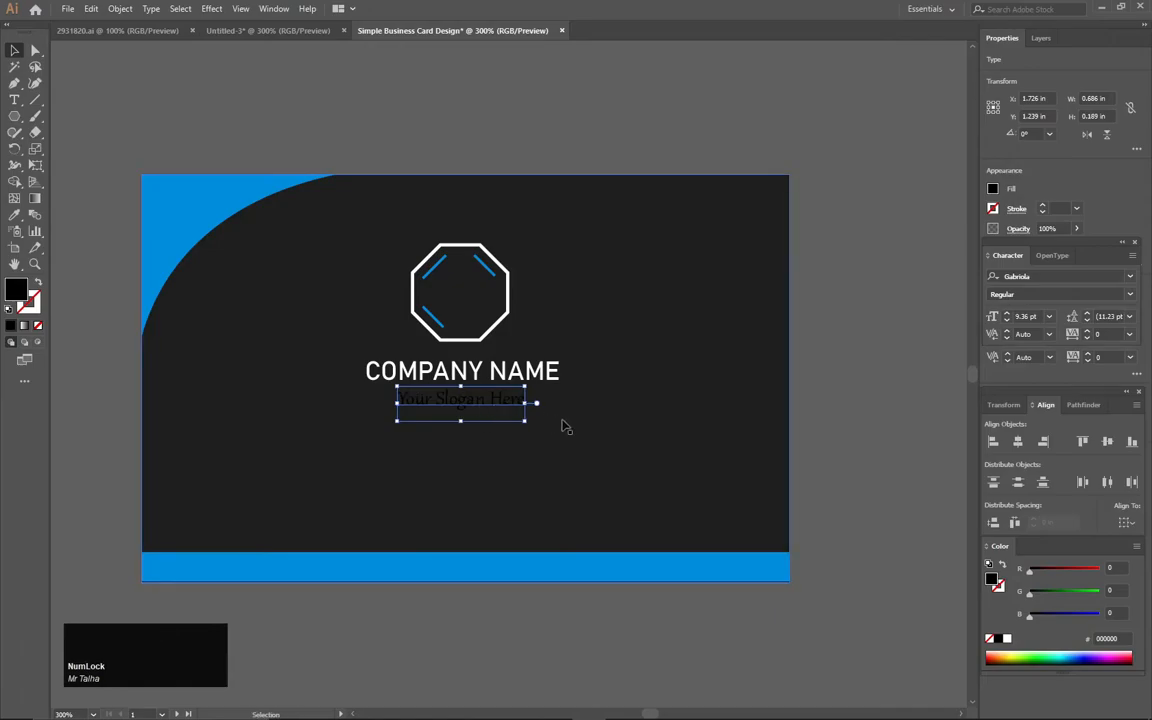
{"action": "key", "text": "Up"}
{"action": "key", "text": "Up"}
{"action": "key", "text": "Up"}
{"action": "key", "text": "Down"}
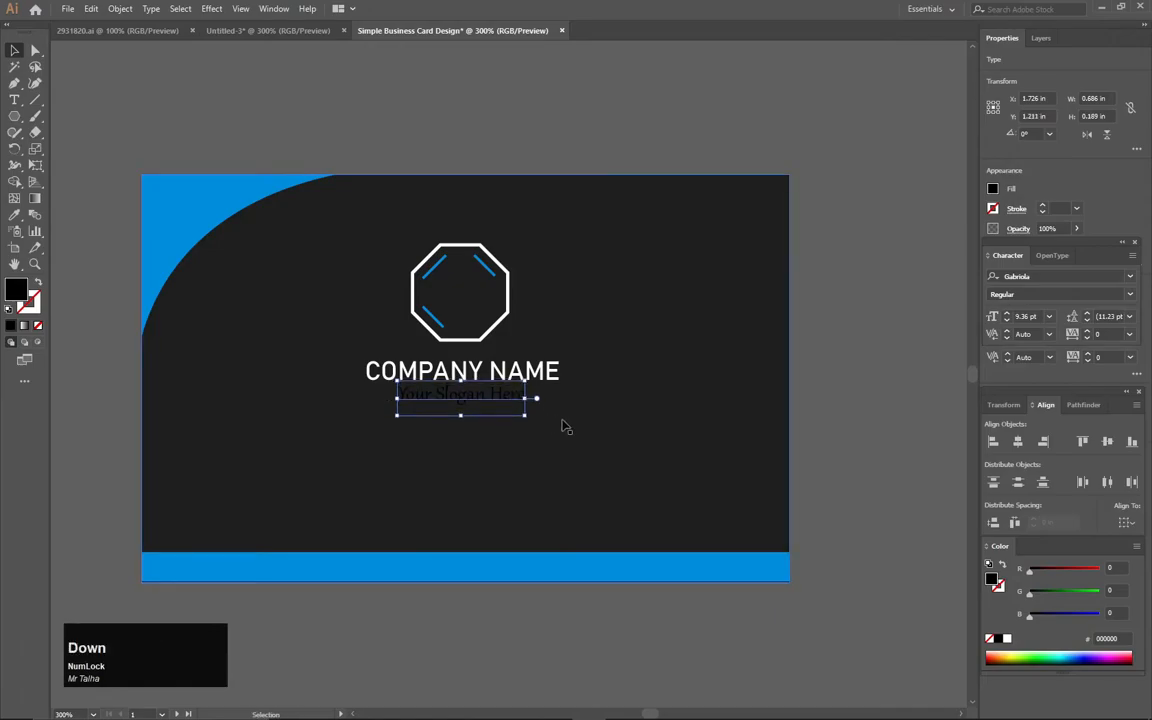
- Sample the corner shape's blue with the Eyedropper as the fill of the slogan text
{"action": "key", "text": "i"}
{"action": "left_click", "coordinate": [181, 207]}
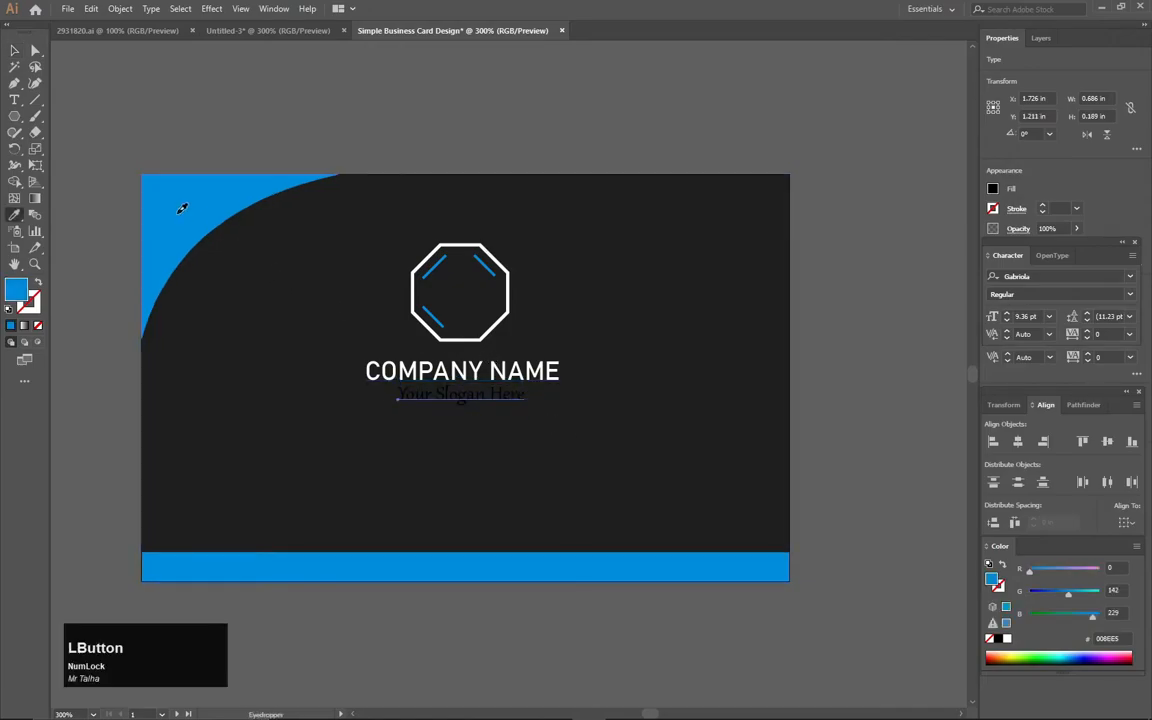
{"action": "key", "text": "v"}
{"action": "left_click", "coordinate": [239, 95]}
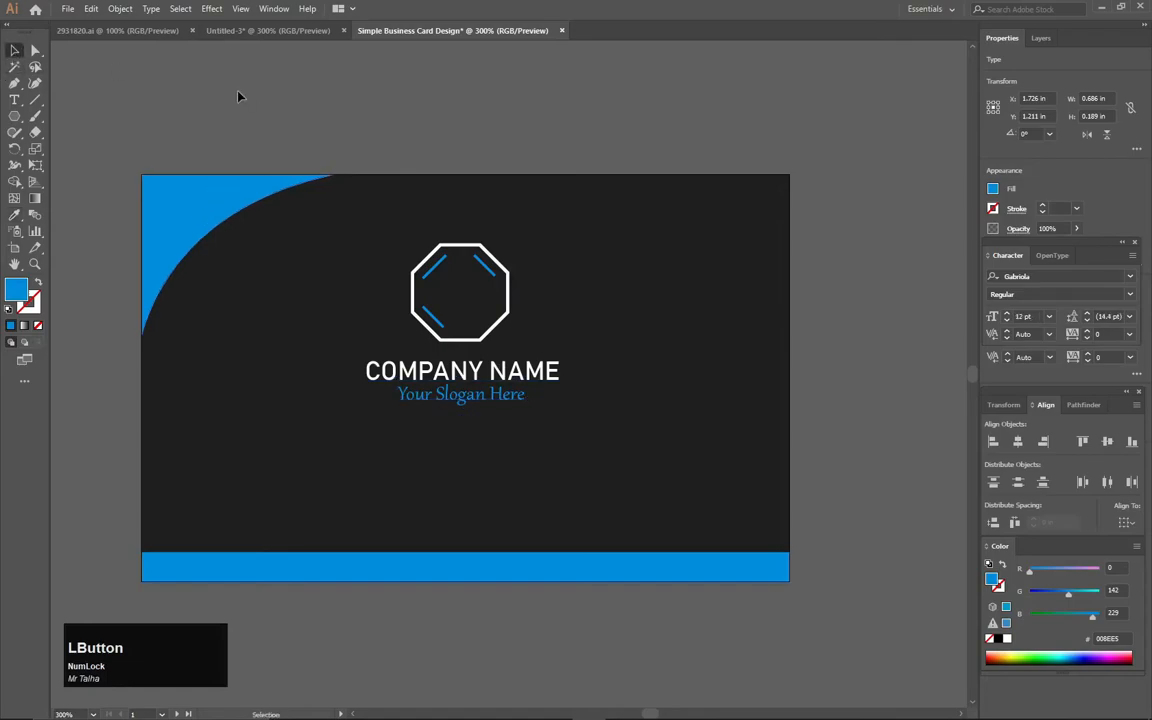
- Select the octagon with its three blue lines and scale them down slightly about their centre
{"action": "scroll", "coordinate": [427, 216], "scroll_direction": "down", "scroll_amount": 3}
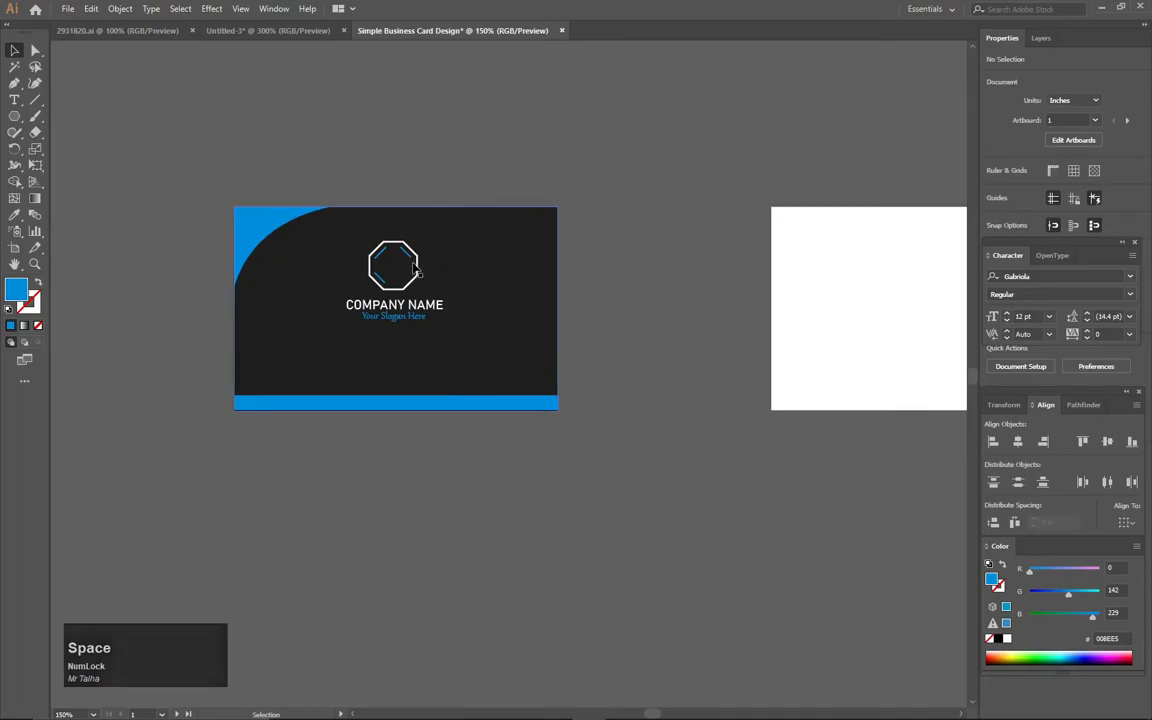
{"action": "scroll", "coordinate": [393, 280], "scroll_direction": "up", "scroll_amount": 1}
{"action": "scroll", "coordinate": [393, 285], "scroll_direction": "up", "scroll_amount": 2}
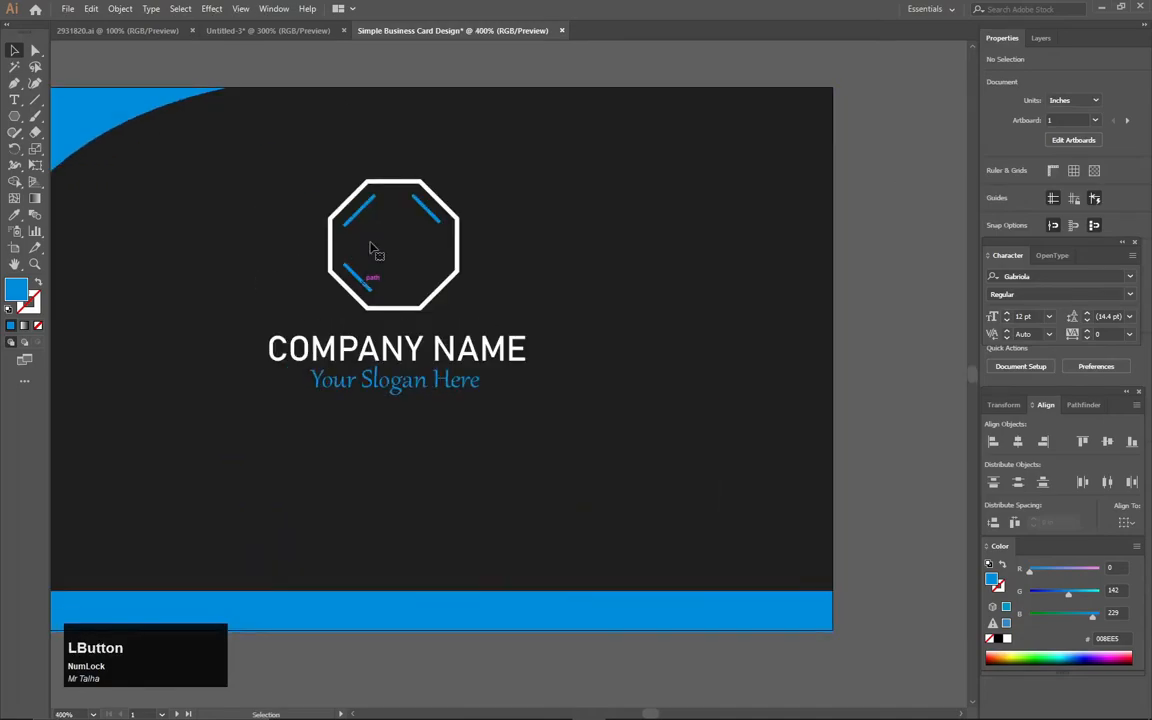
{"action": "left_click", "coordinate": [363, 282]}
{"action": "left_click", "coordinate": [370, 201], "text": "shift"}
{"action": "left_click", "coordinate": [434, 216], "text": "shift"}
{"action": "left_click", "coordinate": [451, 277], "text": "shift"}
{"action": "left_click_drag", "start_coordinate": [457, 181], "coordinate": [454, 189]}
{"action": "key", "text": "ctrl+z"}
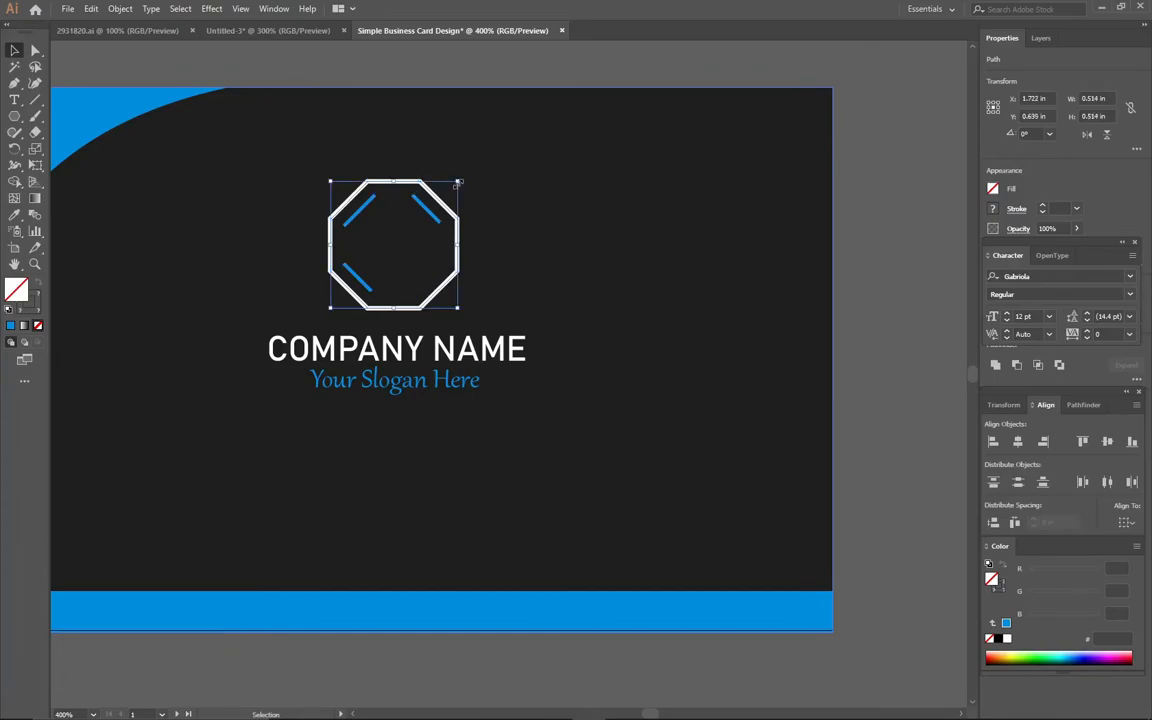
{"action": "left_click_drag", "start_coordinate": [457, 184], "coordinate": [449, 191]}
{"action": "left_click", "coordinate": [476, 72]}
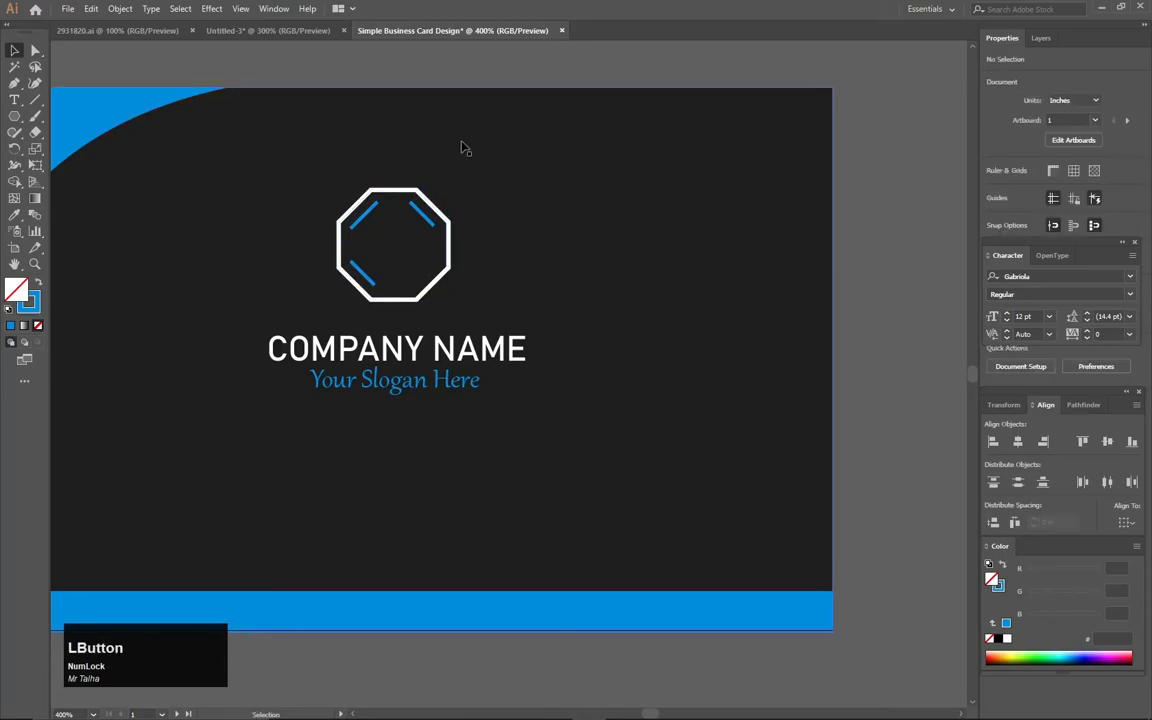
- Duplicate the first card's dark background, corner shape and blue bar, and place the copy over the second artboard
{"action": "scroll", "coordinate": [462, 148], "scroll_direction": "down", "scroll_amount": 2}
{"action": "key", "text": "space"}
{"action": "left_click_drag", "start_coordinate": [776, 168], "coordinate": [682, 177]}
{"action": "left_click_drag", "start_coordinate": [598, 90], "coordinate": [590, 257]}
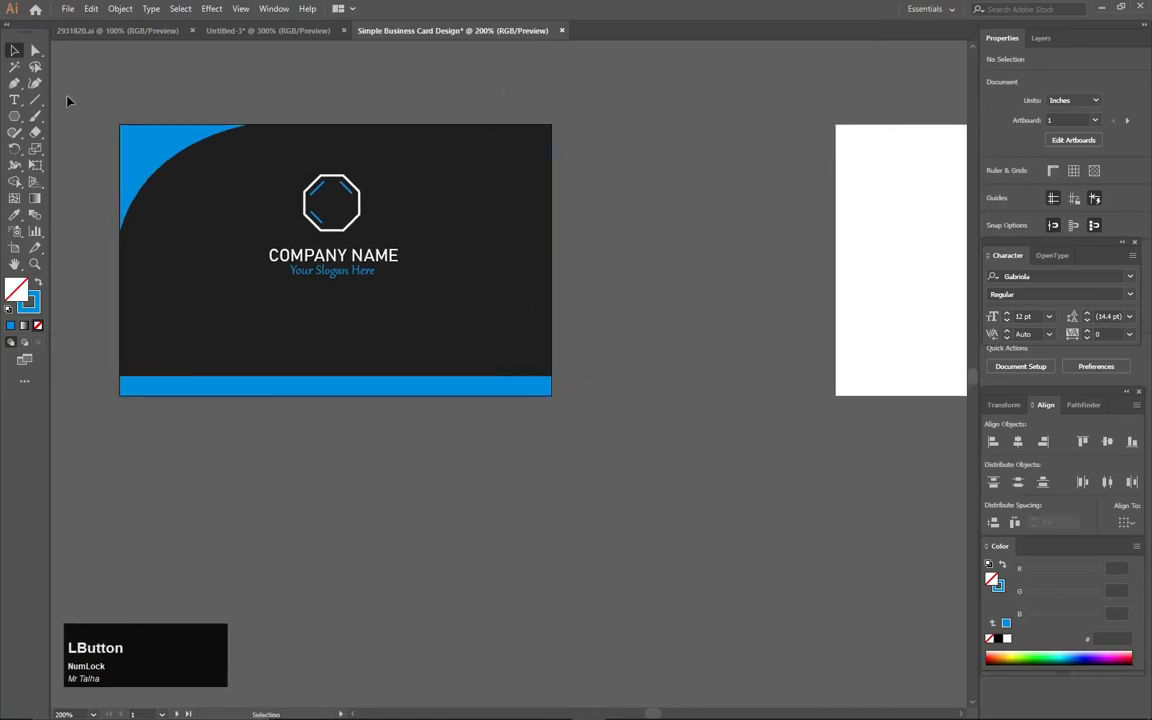
{"action": "left_click_drag", "start_coordinate": [249, 433], "coordinate": [249, 432]}
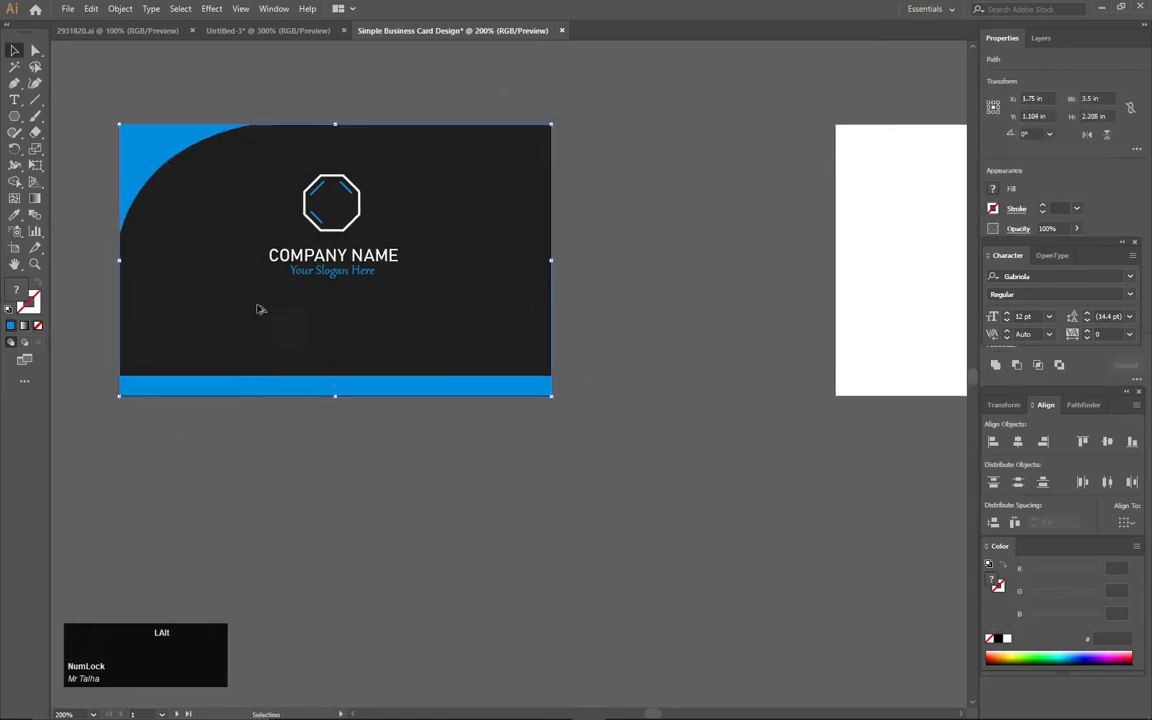
{"action": "left_click_drag", "start_coordinate": [270, 323], "coordinate": [486, 325]}
{"action": "left_click_drag", "start_coordinate": [531, 519], "coordinate": [306, 494]}
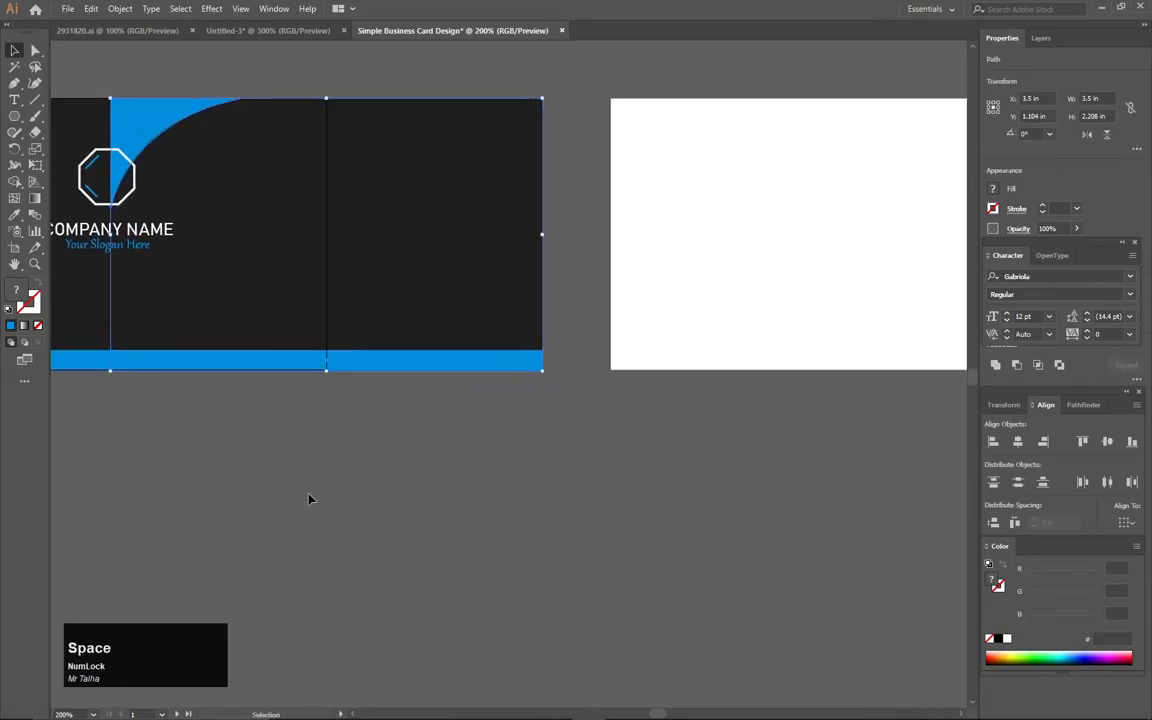
{"action": "left_click_drag", "start_coordinate": [289, 268], "coordinate": [784, 267]}
{"action": "left_click_drag", "start_coordinate": [758, 442], "coordinate": [386, 463]}
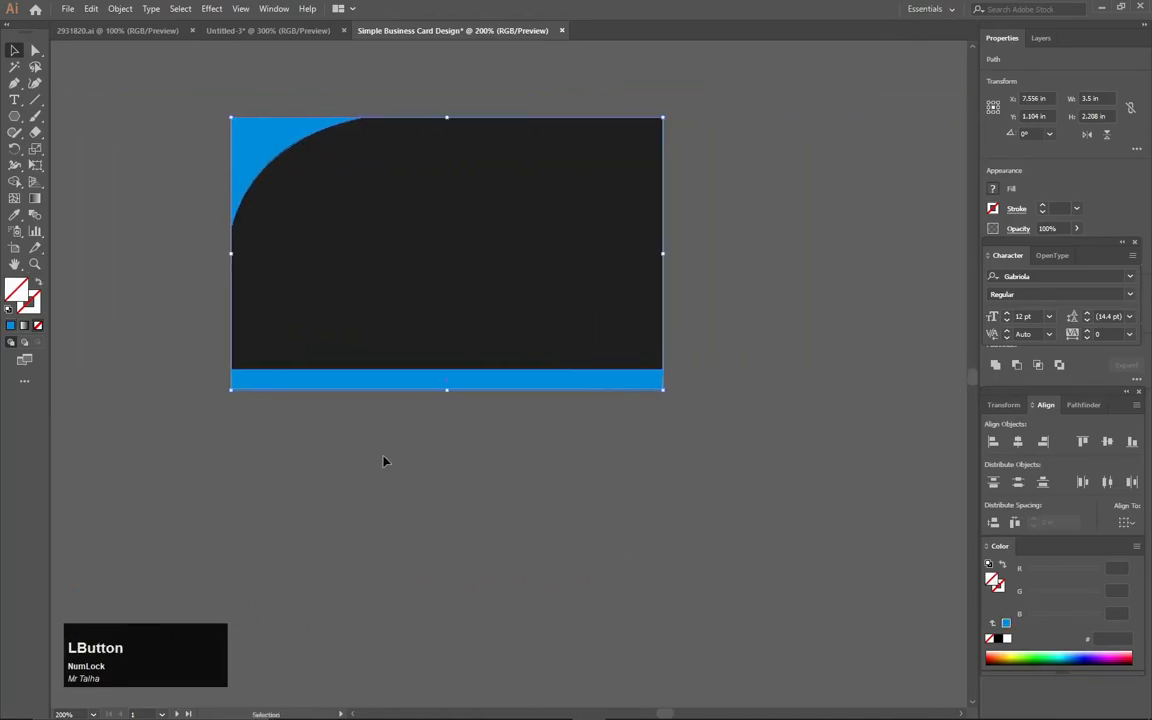
{"action": "left_click", "coordinate": [386, 463]}
- Move the blue corner shape of the second card horizontally to the card's upper right corner
{"action": "scroll", "coordinate": [603, 440], "scroll_direction": "up", "scroll_amount": 2}
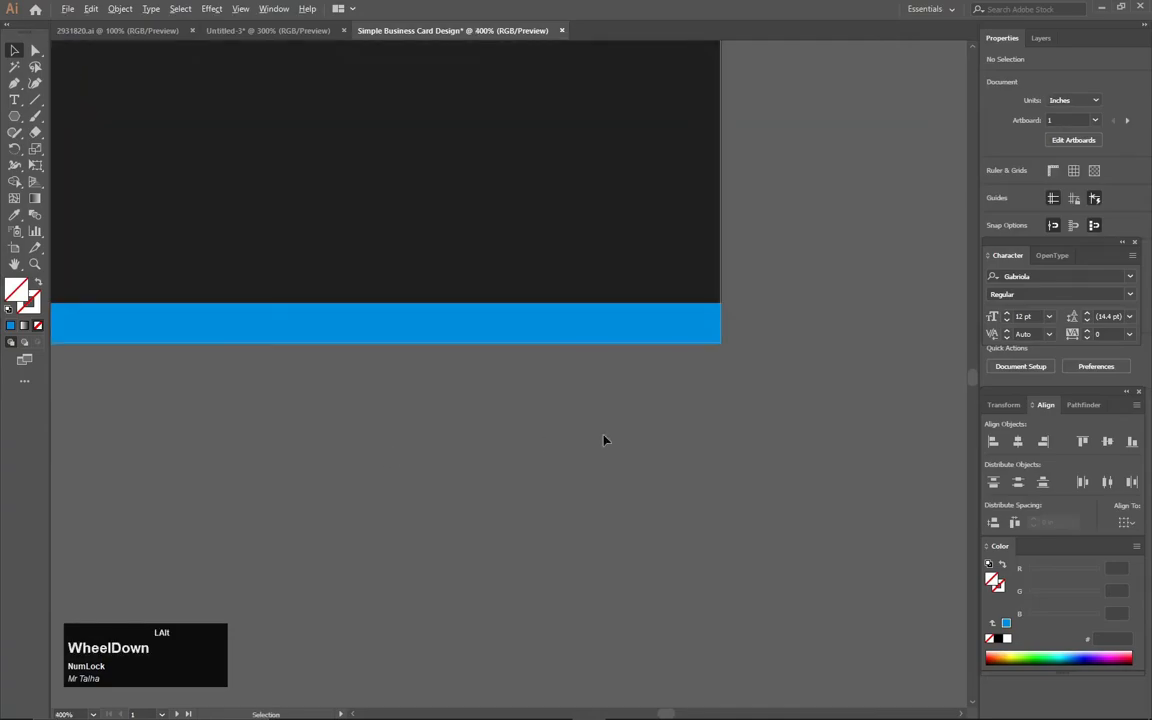
{"action": "scroll", "coordinate": [603, 438], "scroll_direction": "down", "scroll_amount": 3}
{"action": "left_click_drag", "start_coordinate": [361, 297], "coordinate": [358, 340]}
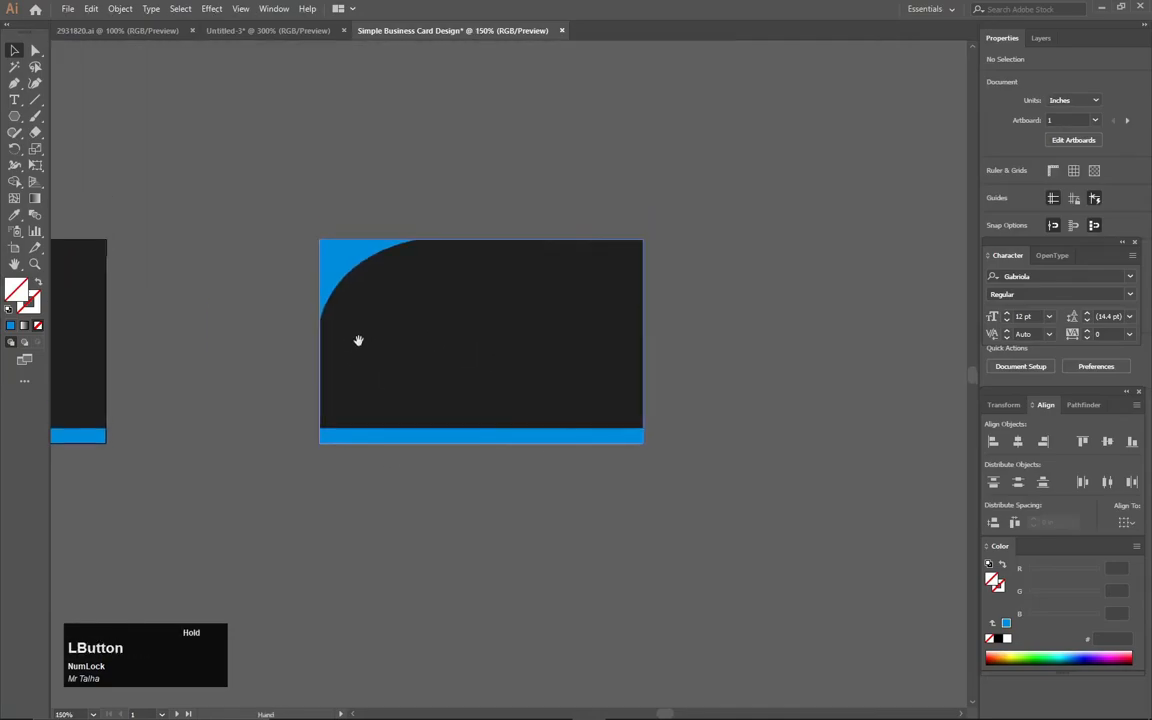
{"action": "left_click", "coordinate": [341, 274]}
{"action": "key", "text": "shift+Right"}
{"action": "key", "text": "shift+Right"}
{"action": "key", "text": "shift+Right"}
{"action": "key", "text": "shift+Right"}
{"action": "key", "text": "shift+Right"}
{"action": "key", "text": "shift+Right"}
{"action": "key", "text": "shift+Right"}
{"action": "key", "text": "shift+Right"}
{"action": "key", "text": "shift+Right"}
{"action": "key", "text": "shift+Right"}
{"action": "key", "text": "shift+Right"}
{"action": "key", "text": "shift+Right"}
{"action": "key", "text": "shift+Right"}
{"action": "key", "text": "shift+Right"}
{"action": "key", "text": "shift+Right"}
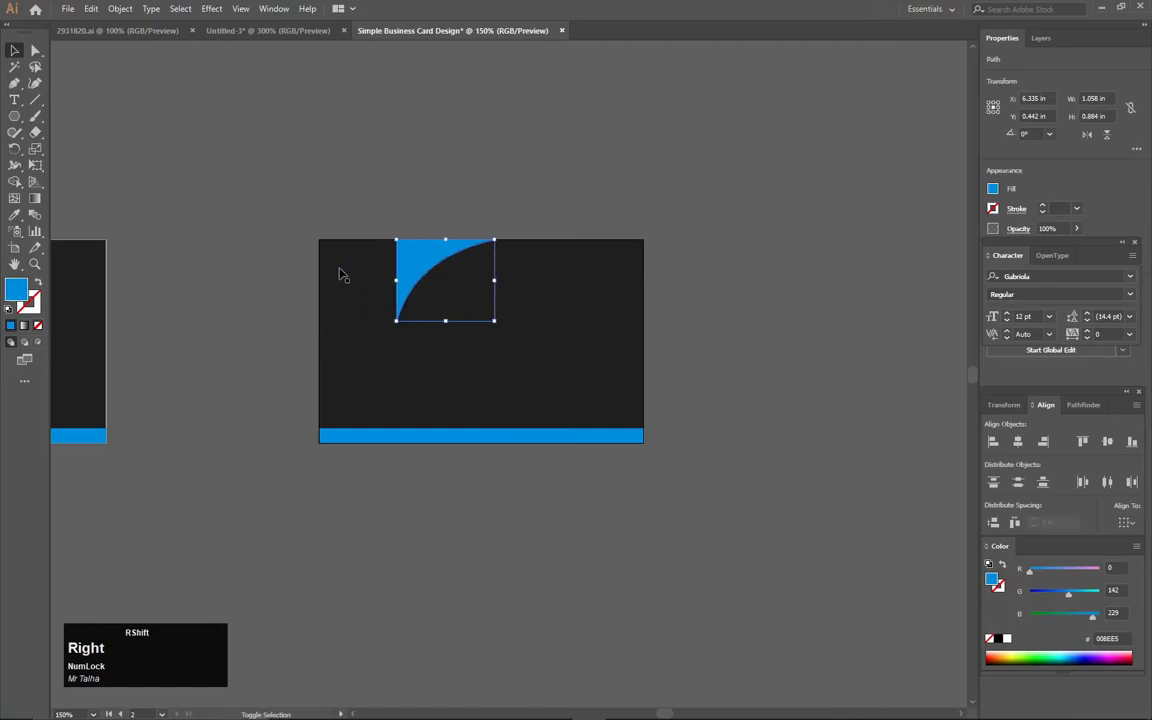
{"action": "key", "text": "shift+Right"}
{"action": "key", "text": "shift+Right"}
{"action": "key", "text": "shift+Right"}
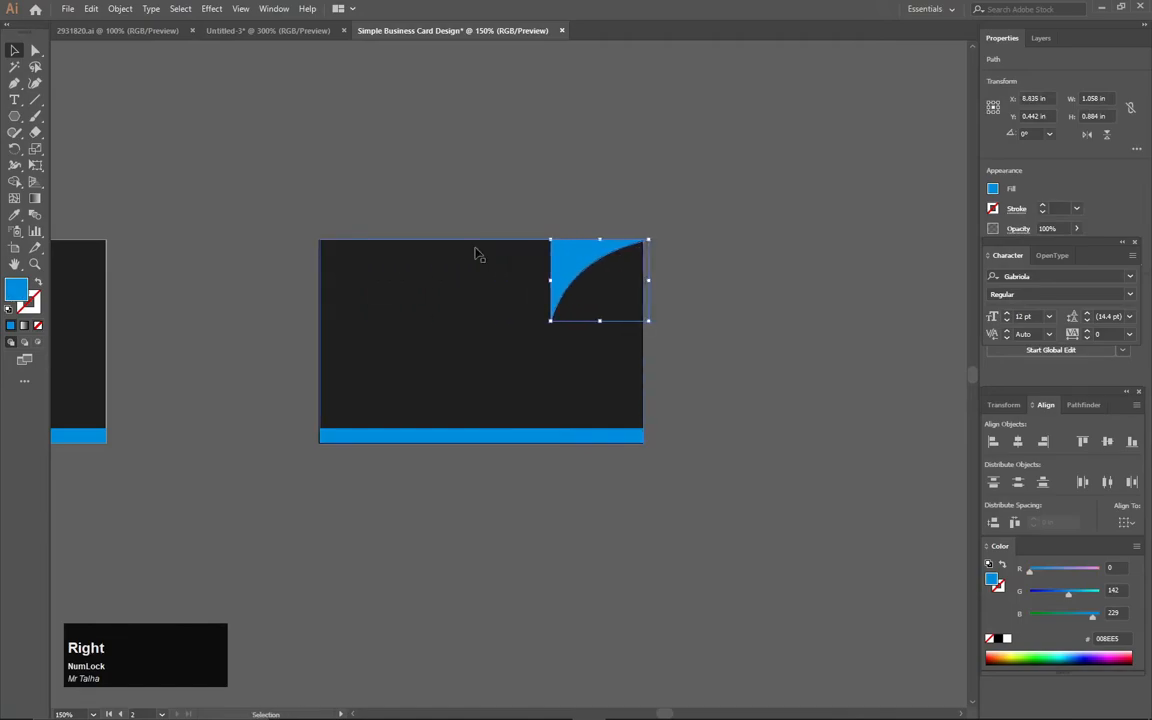
- Reflect the corner shape across the vertical axis and nudge it left onto the second card's right edge
{"action": "right_click", "coordinate": [571, 259]}
{"action": "mouse_move", "coordinate": [608, 472]}
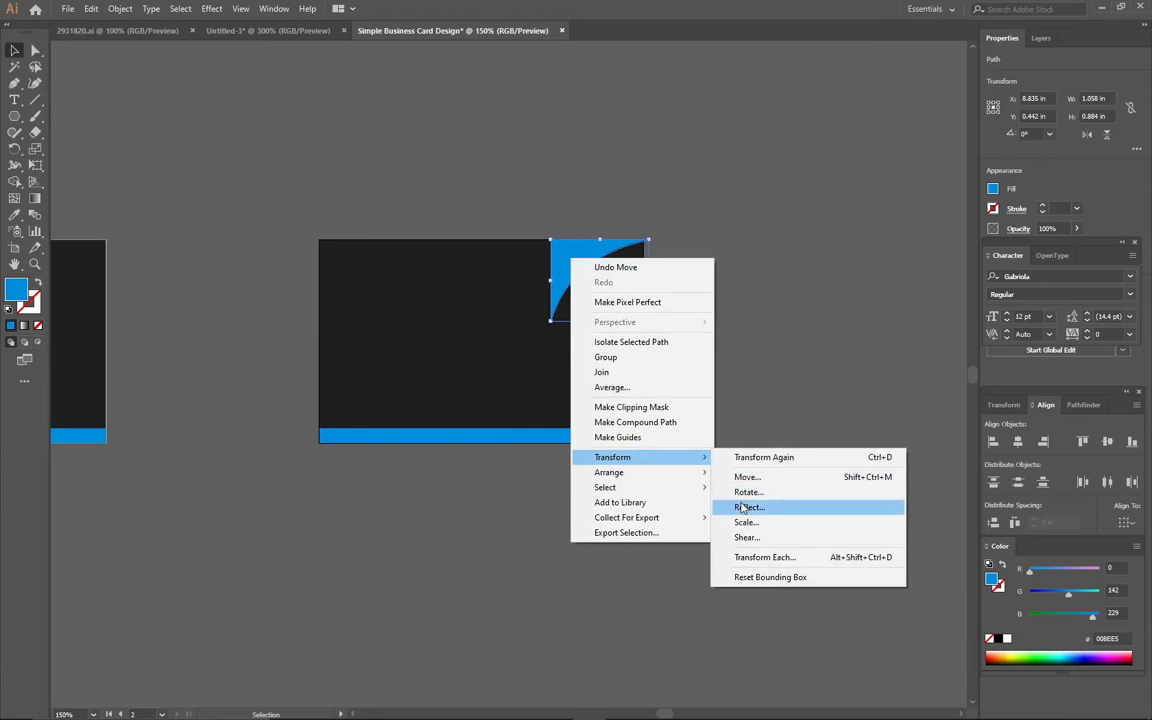
{"action": "left_click", "coordinate": [743, 508]}
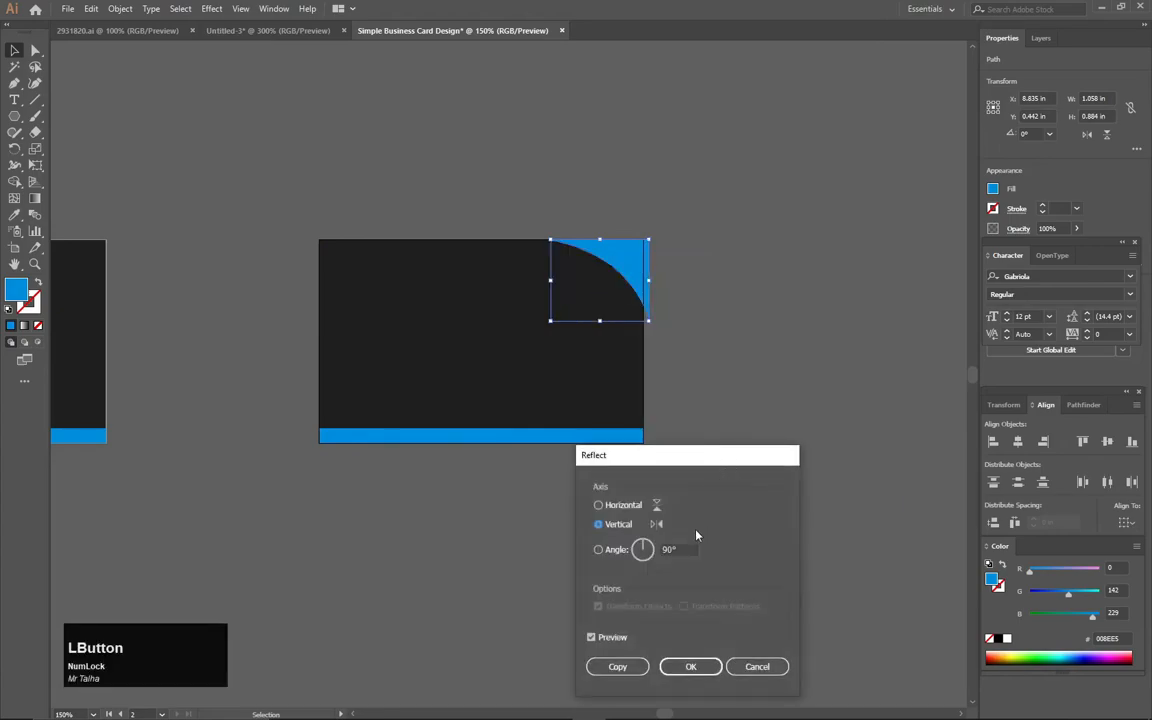
{"action": "left_click", "coordinate": [690, 666]}
{"action": "key", "text": "Left"}
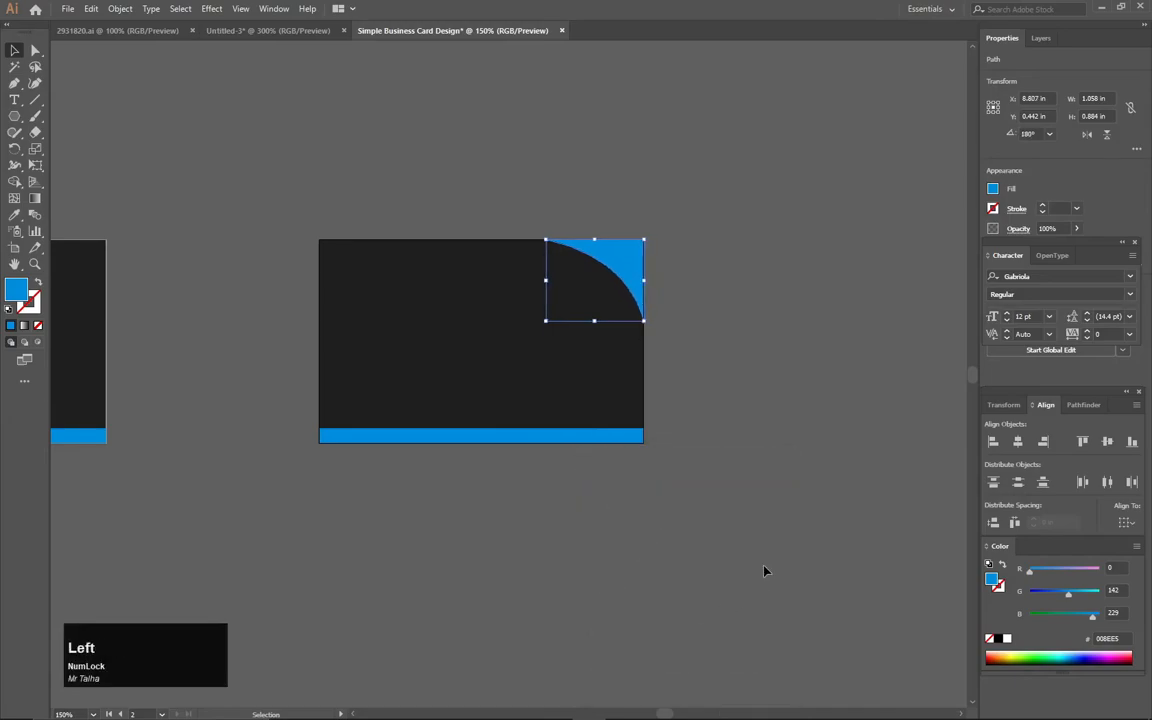
{"action": "left_click", "coordinate": [764, 571]}
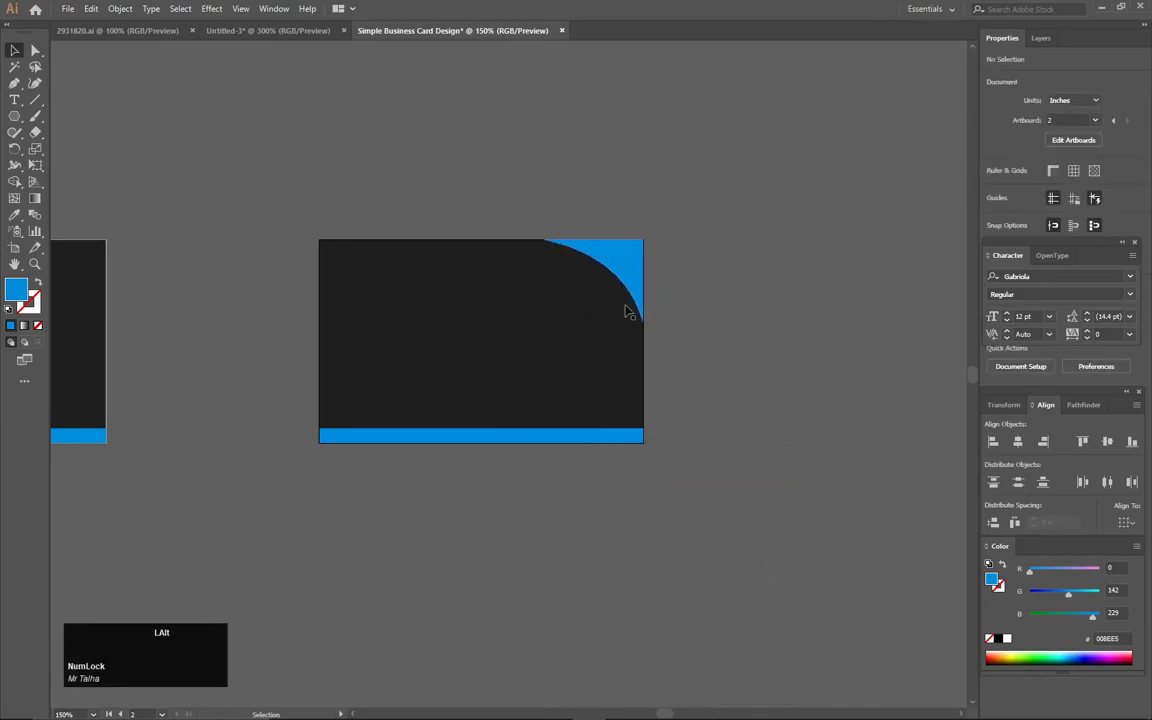
- Widen the reflected corner shape to about 1.07 in so it meets the second card's right edge exactly
{"action": "scroll", "coordinate": [652, 320], "scroll_direction": "up", "scroll_amount": 3}
{"action": "scroll", "coordinate": [691, 340], "scroll_direction": "up", "scroll_amount": 3}
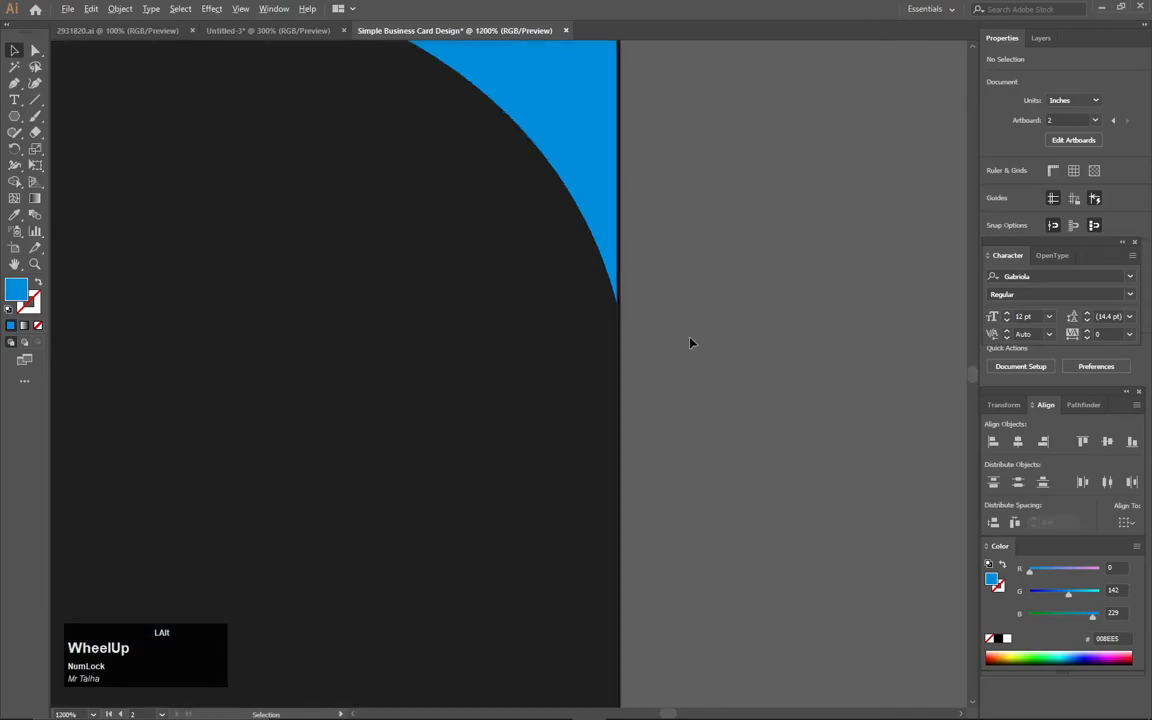
{"action": "key", "text": "space"}
{"action": "left_click", "coordinate": [527, 162]}
{"action": "scroll", "coordinate": [660, 177], "scroll_direction": "up", "scroll_amount": 4}
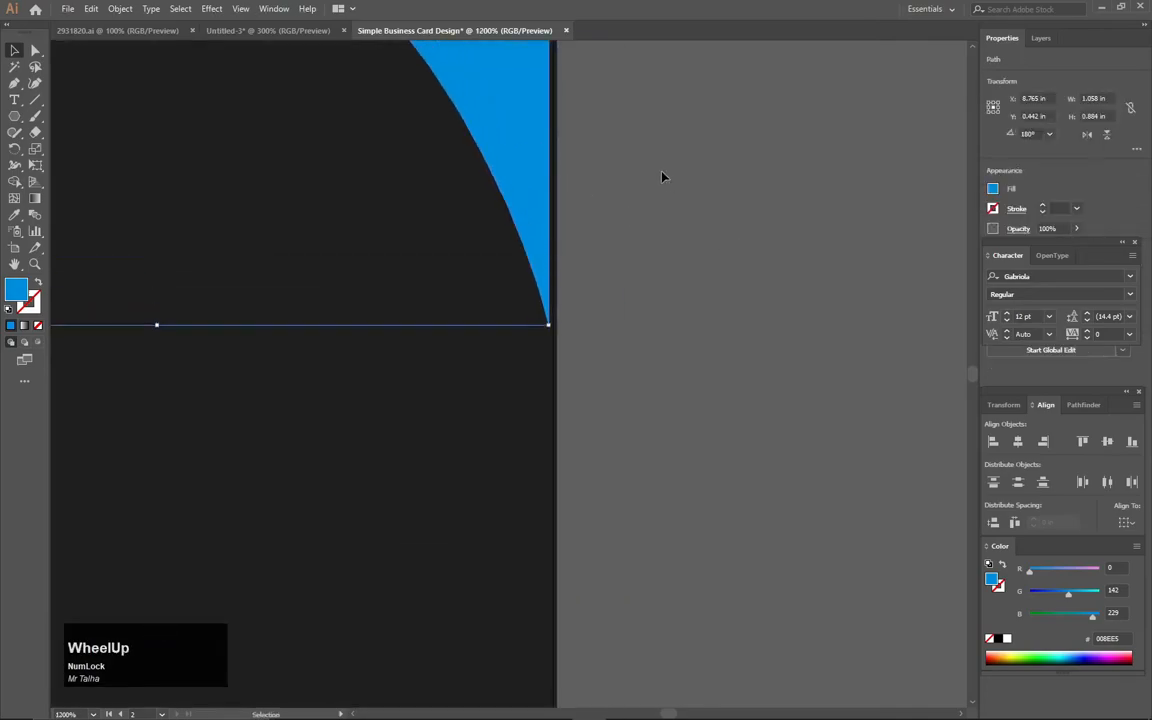
{"action": "left_click_drag", "start_coordinate": [549, 128], "coordinate": [556, 126]}
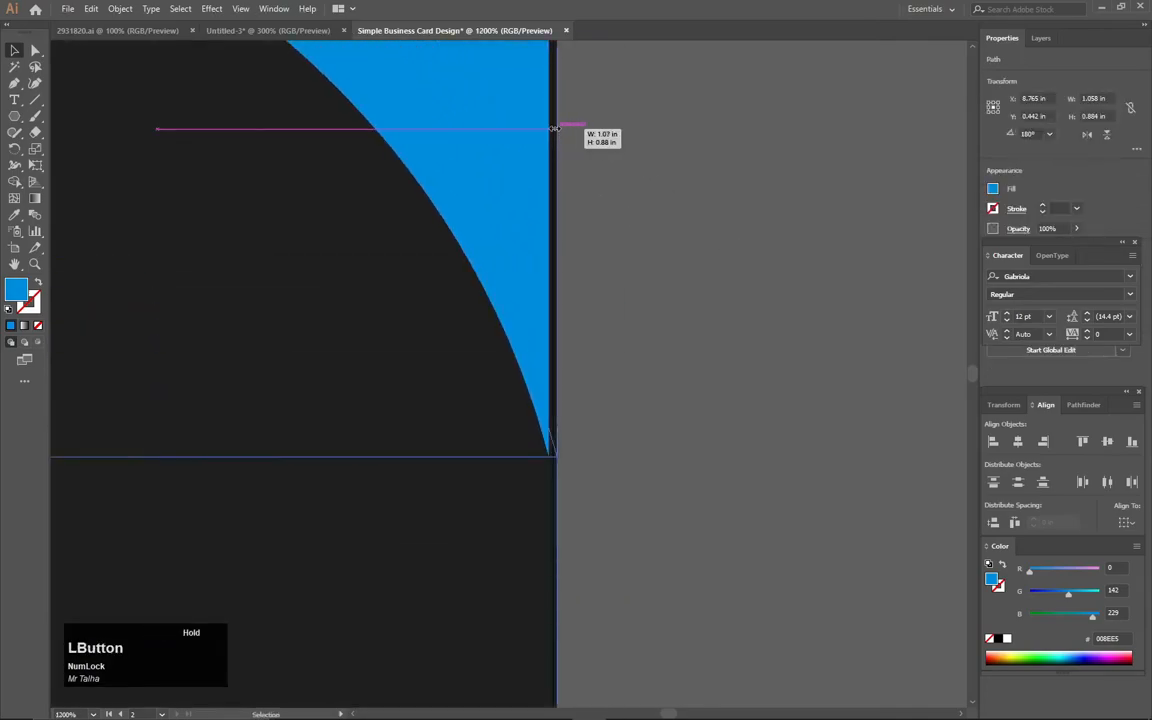
{"action": "left_click", "coordinate": [646, 175]}
{"action": "scroll", "coordinate": [644, 180], "scroll_direction": "down", "scroll_amount": 4}
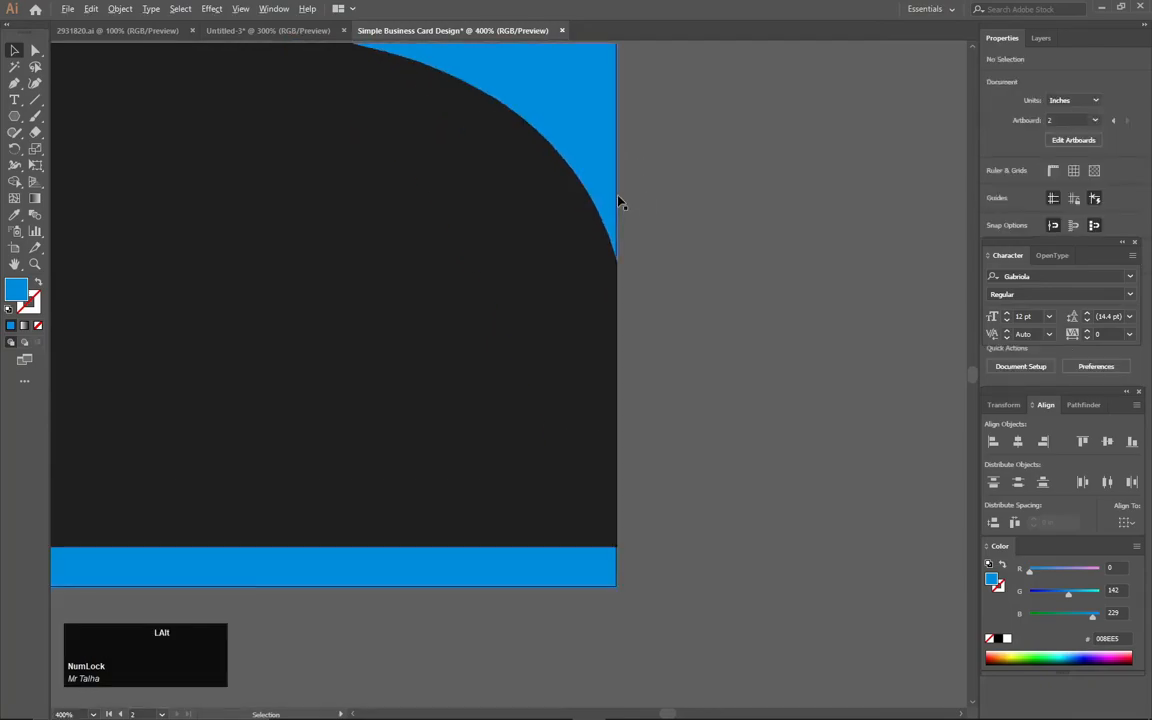
- Lock the background shapes of the first card
{"action": "left_click_drag", "start_coordinate": [398, 162], "coordinate": [671, 200]}
{"action": "scroll", "coordinate": [671, 202], "scroll_direction": "down", "scroll_amount": 2}
{"action": "scroll", "coordinate": [672, 208], "scroll_direction": "down", "scroll_amount": 1}
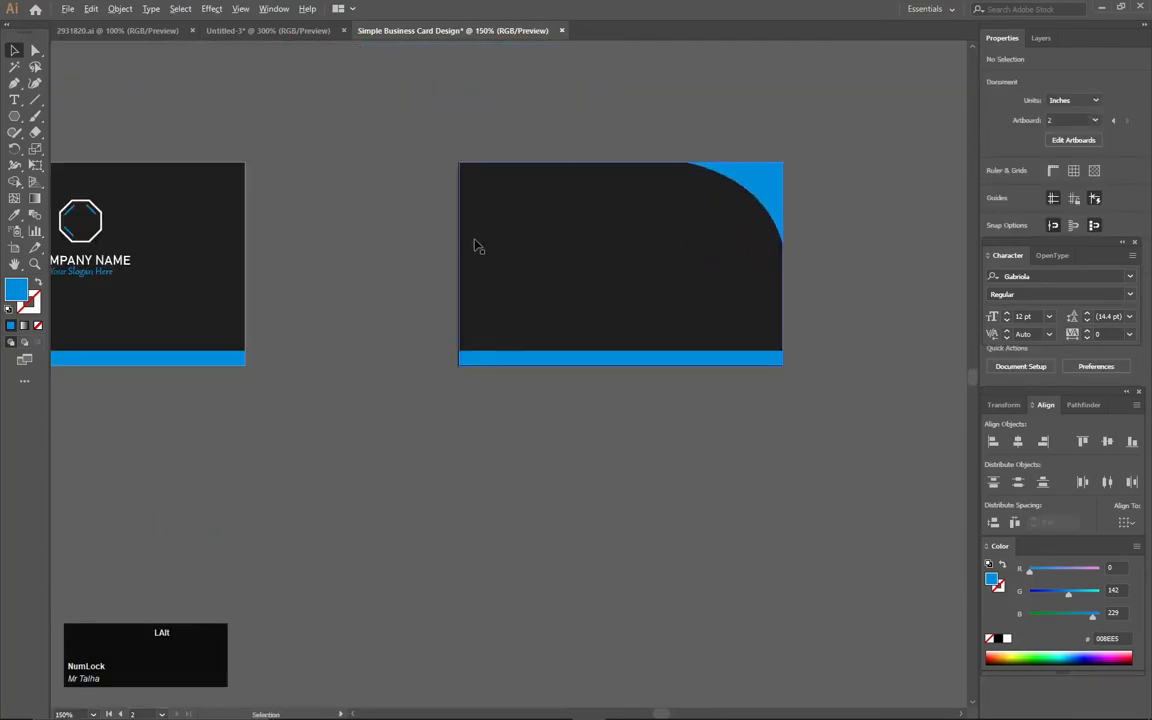
{"action": "scroll", "coordinate": [476, 247], "scroll_direction": "down", "scroll_amount": 1}
{"action": "left_click_drag", "start_coordinate": [116, 245], "coordinate": [155, 357]}
{"action": "key", "text": "ctrl+2"}
{"action": "left_click", "coordinate": [196, 283]}
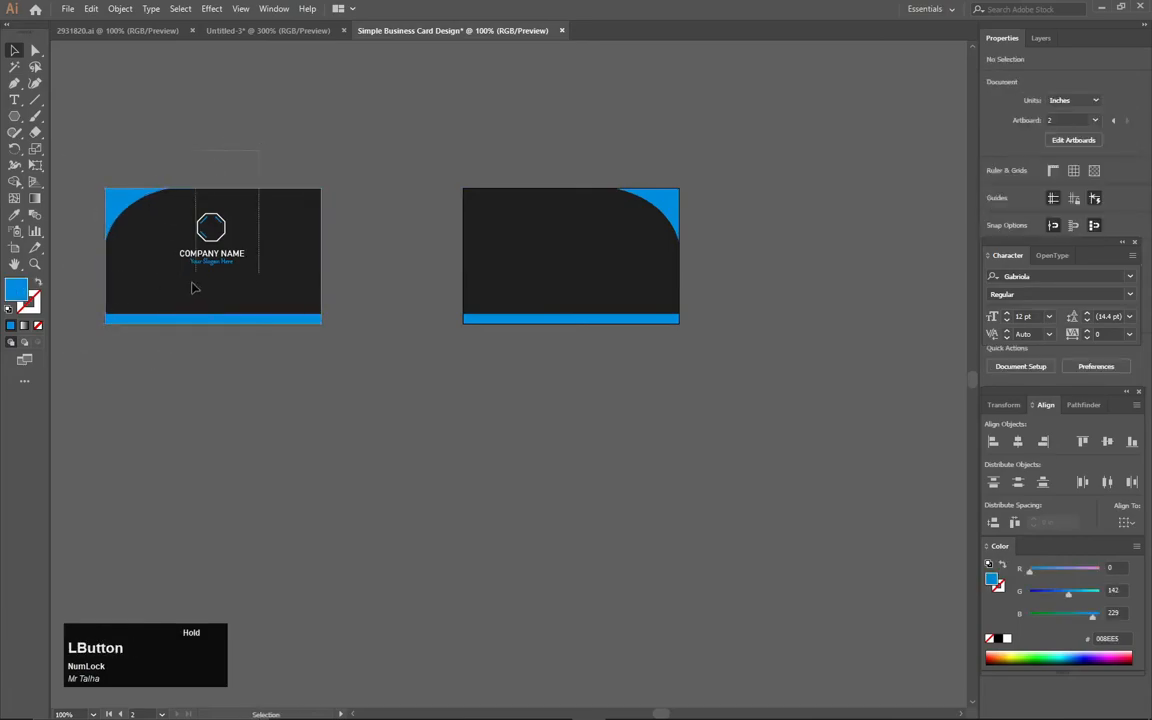
- Copy the logo, company name and slogan to the second card, scale them down and place them beside the corner curve
{"action": "left_click_drag", "start_coordinate": [206, 275], "coordinate": [192, 286]}
{"action": "left_click_drag", "start_coordinate": [215, 243], "coordinate": [631, 242]}
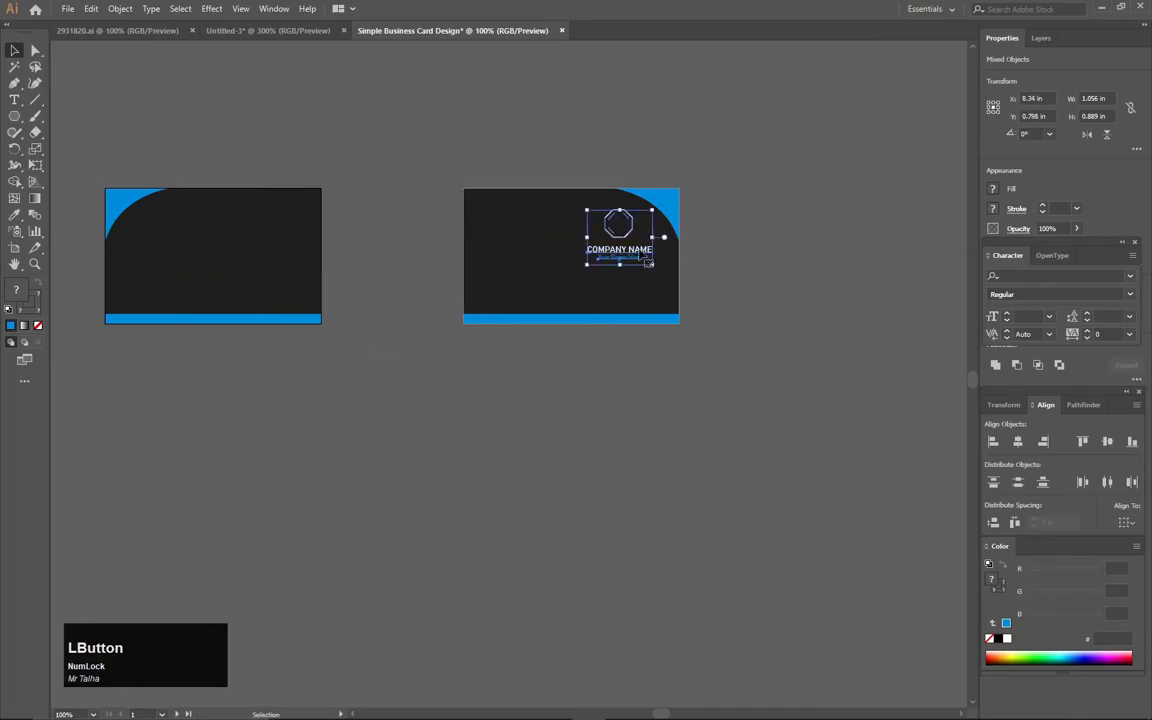
{"action": "key", "text": "ctrl+z"}
{"action": "left_click_drag", "start_coordinate": [214, 250], "coordinate": [722, 399]}
{"action": "scroll", "coordinate": [671, 257], "scroll_direction": "up", "scroll_amount": 4}
{"action": "left_click_drag", "start_coordinate": [577, 322], "coordinate": [644, 250]}
{"action": "left_click_drag", "start_coordinate": [712, 345], "coordinate": [699, 330]}
{"action": "left_click", "coordinate": [632, 257]}
{"action": "left_click", "coordinate": [535, 85]}
- Copy the square phone, location, mail and website icons from 2931820.ai to the left side of the second card
{"action": "key", "text": "space"}
{"action": "left_click_drag", "start_coordinate": [294, 317], "coordinate": [472, 225]}
{"action": "scroll", "coordinate": [463, 267], "scroll_direction": "down", "scroll_amount": 1}
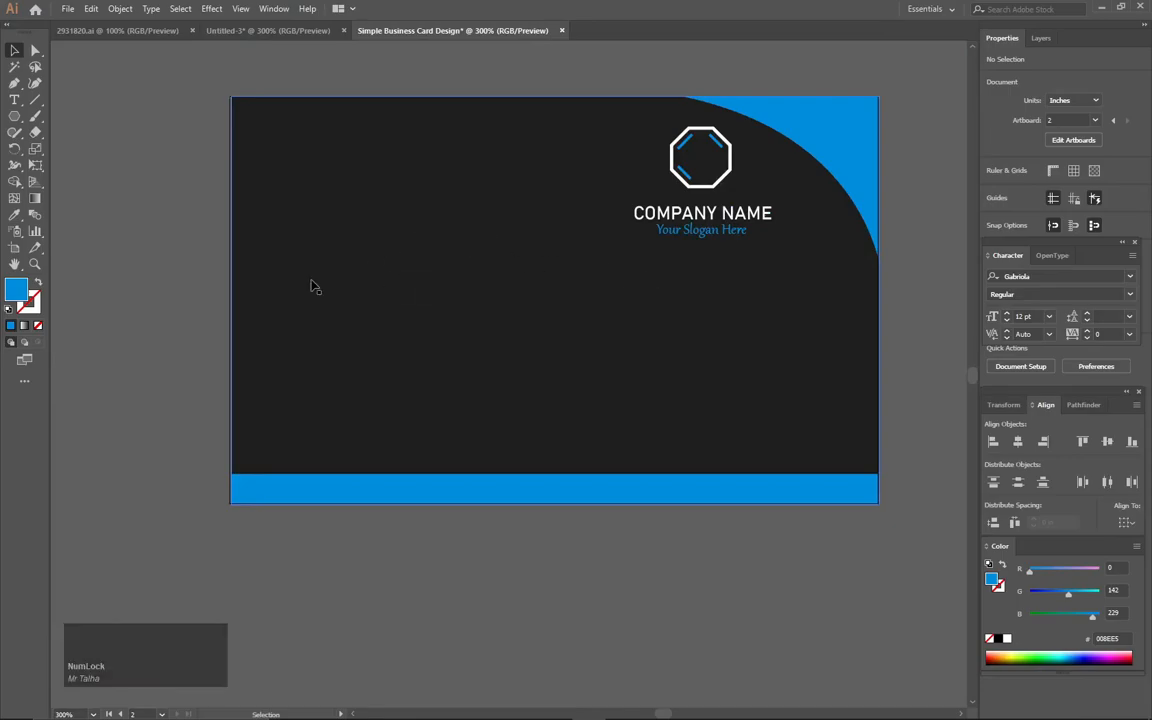
{"action": "left_click", "coordinate": [97, 27]}
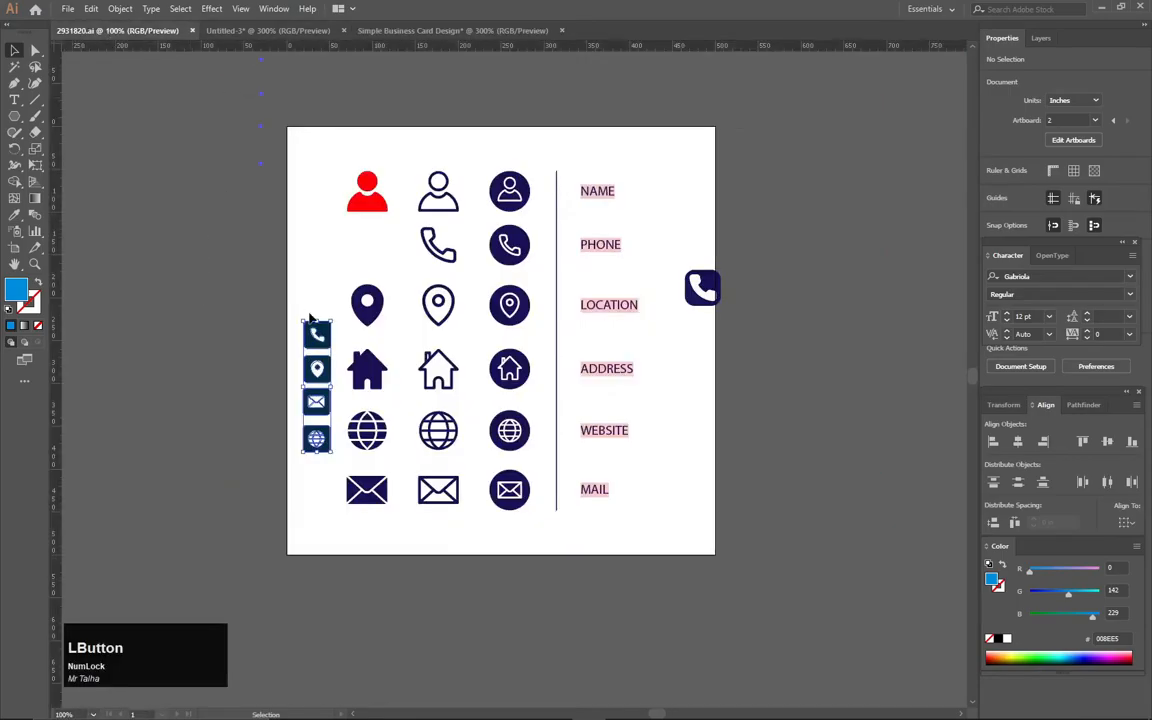
{"action": "left_click_drag", "start_coordinate": [315, 346], "coordinate": [387, 232]}
{"action": "left_click_drag", "start_coordinate": [435, 153], "coordinate": [298, 260]}
{"action": "left_click_drag", "start_coordinate": [558, 123], "coordinate": [592, 536]}
{"action": "left_click", "coordinate": [727, 559]}
- Lock the background shapes of the second card
{"action": "left_click_drag", "start_coordinate": [805, 425], "coordinate": [792, 565]}
{"action": "key", "text": "ctrl+2"}
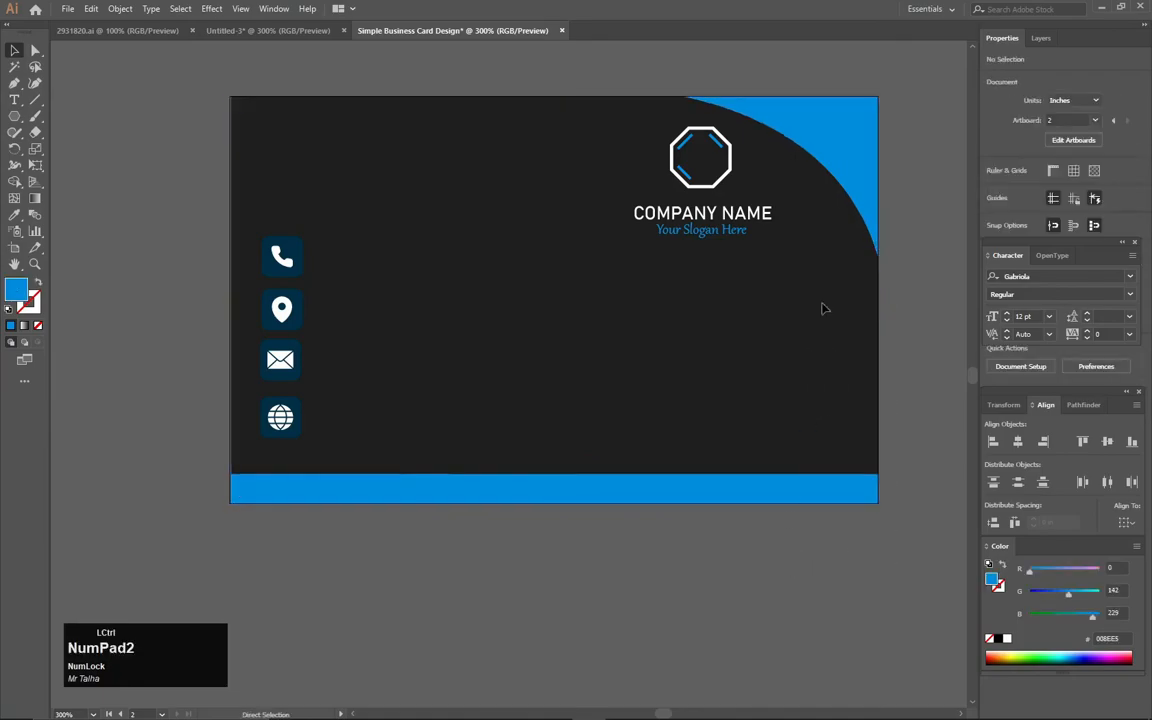
{"action": "left_click_drag", "start_coordinate": [360, 230], "coordinate": [309, 334]}
{"action": "left_click_drag", "start_coordinate": [299, 452], "coordinate": [414, 534]}
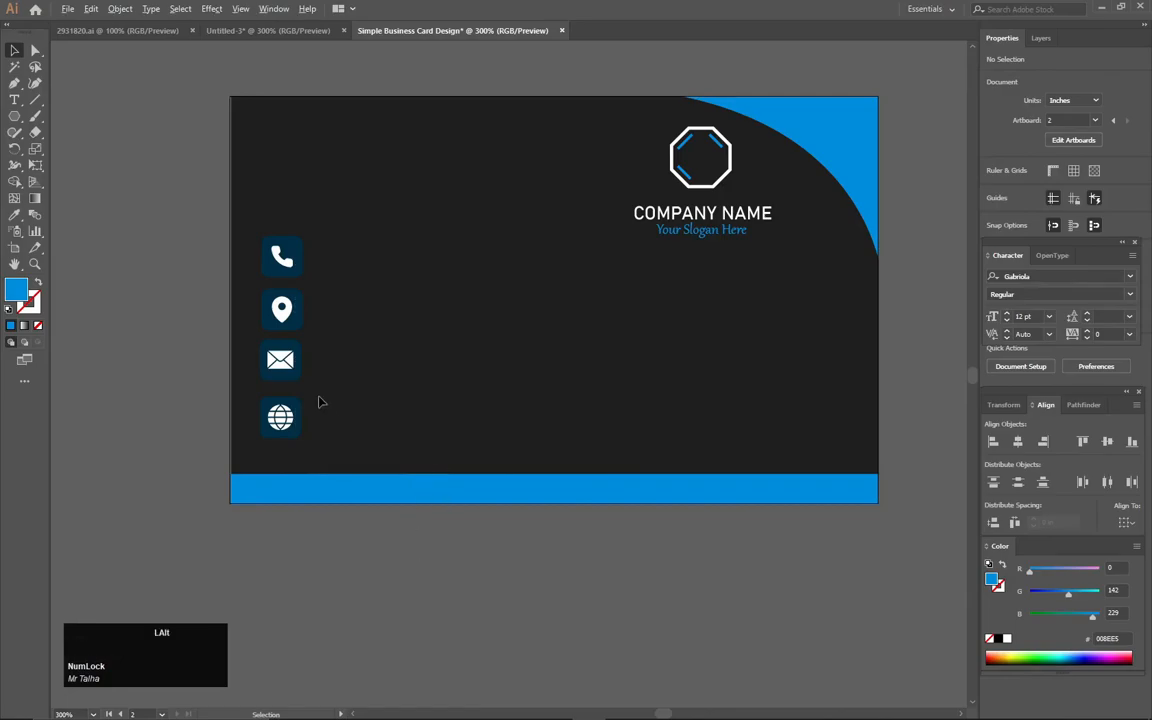
- Recolour the square backgrounds of the four contact icons with the blue sampled from the card's bottom bar
{"action": "scroll", "coordinate": [318, 402], "scroll_direction": "up", "scroll_amount": 3}
{"action": "left_click_drag", "start_coordinate": [407, 70], "coordinate": [360, 500]}
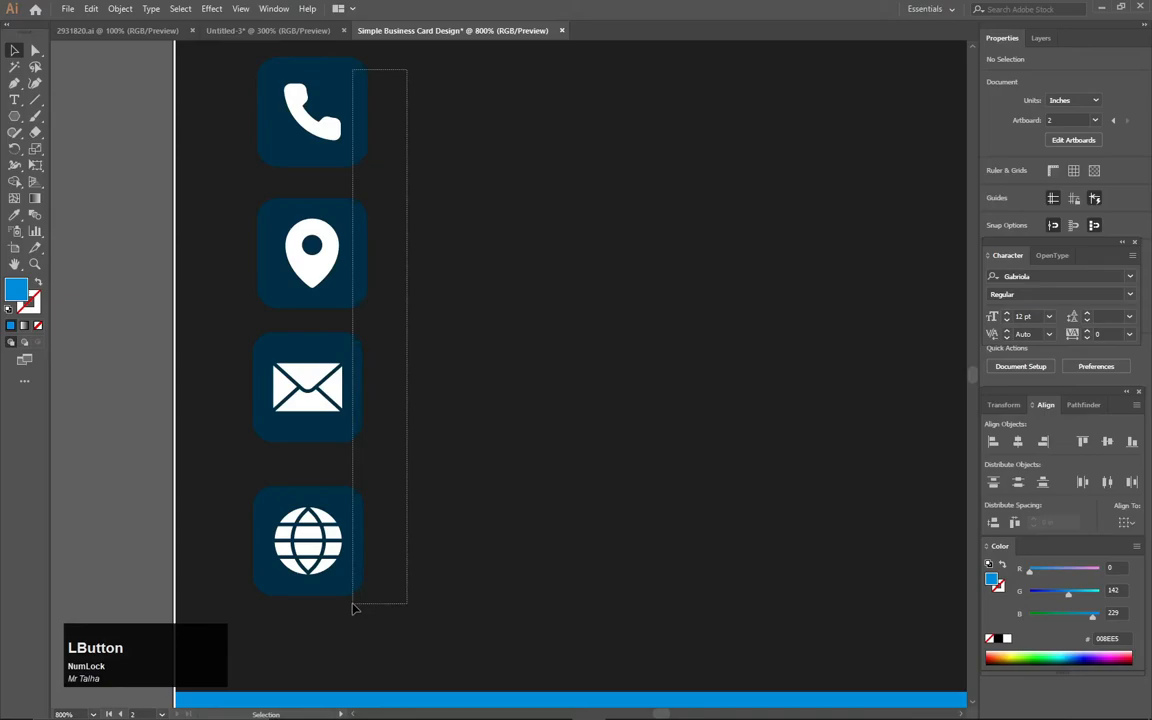
{"action": "left_click_drag", "start_coordinate": [353, 607], "coordinate": [357, 601]}
{"action": "left_click", "coordinate": [15, 214]}
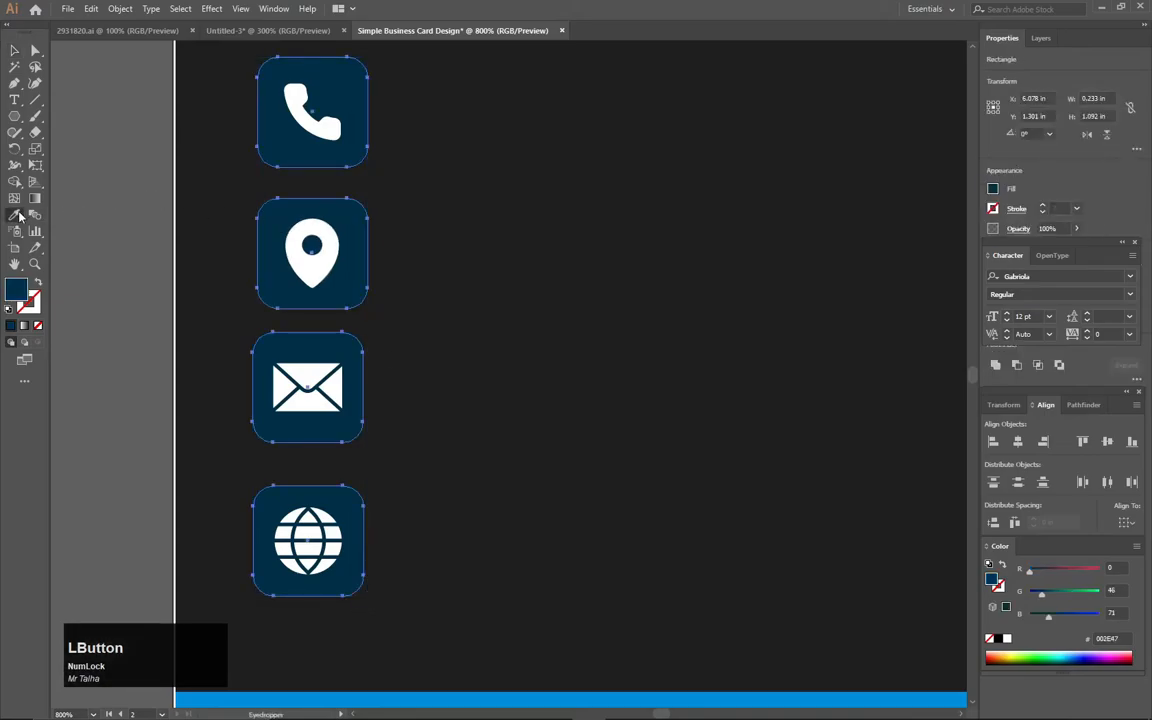
{"action": "left_click", "coordinate": [307, 694]}
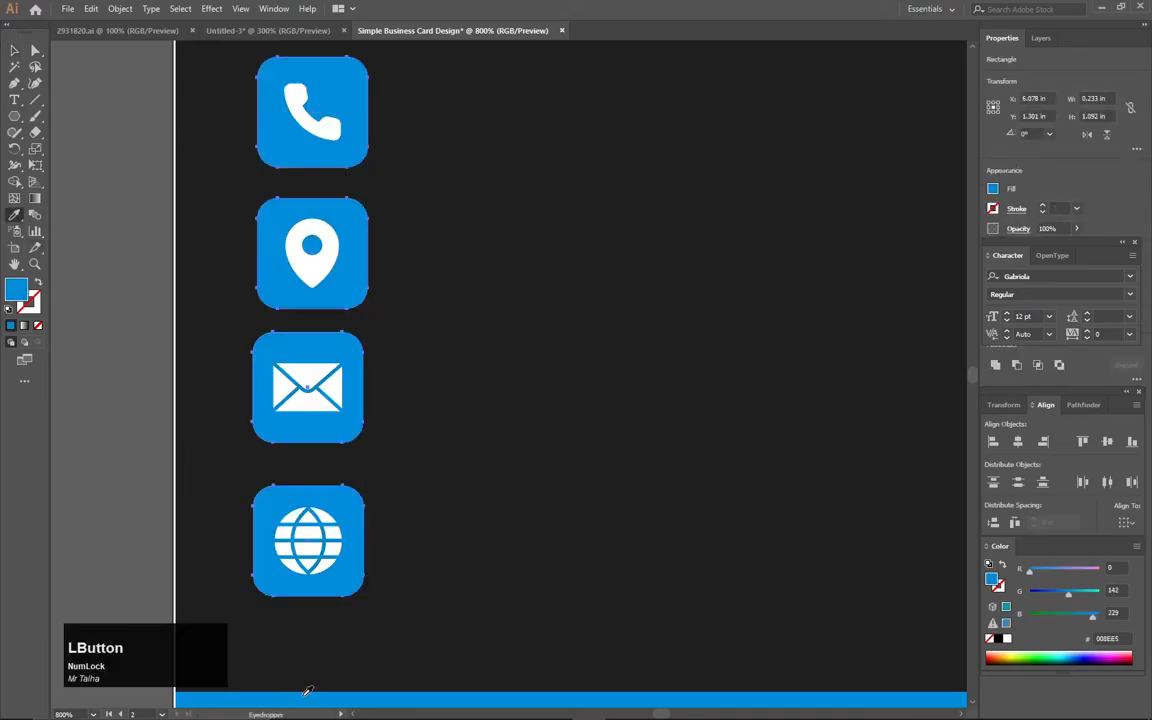
{"action": "left_click", "coordinate": [14, 49]}
{"action": "left_click", "coordinate": [124, 101]}
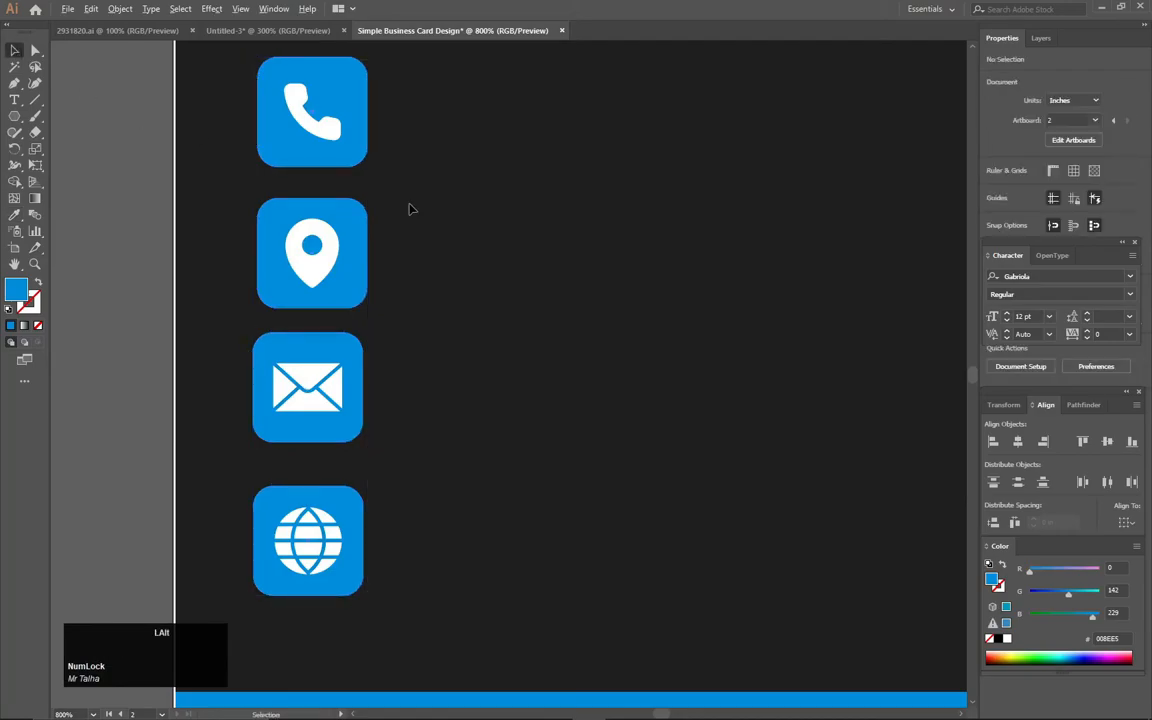
- Add a text line with the phone number above the second card
{"action": "scroll", "coordinate": [410, 209], "scroll_direction": "down", "scroll_amount": 1}
{"action": "scroll", "coordinate": [410, 209], "scroll_direction": "down", "scroll_amount": 3}
{"action": "left_click_drag", "start_coordinate": [552, 139], "coordinate": [476, 226]}
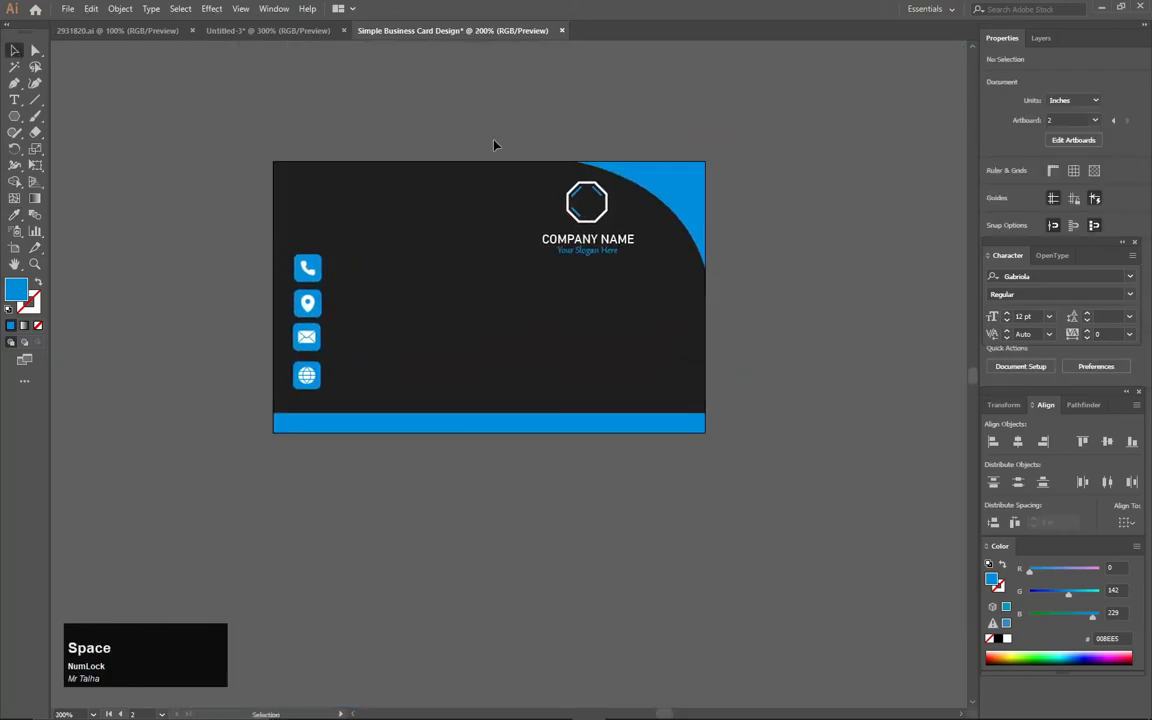
{"action": "key", "text": "t"}
{"action": "left_click", "coordinate": [491, 117]}
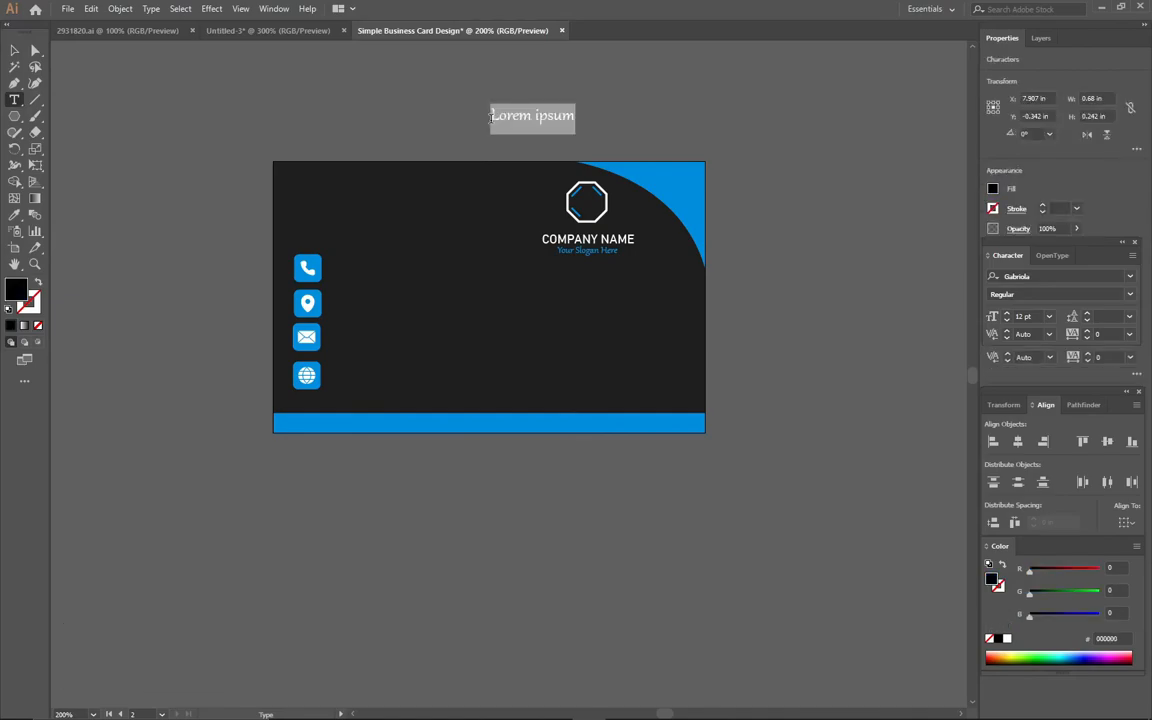
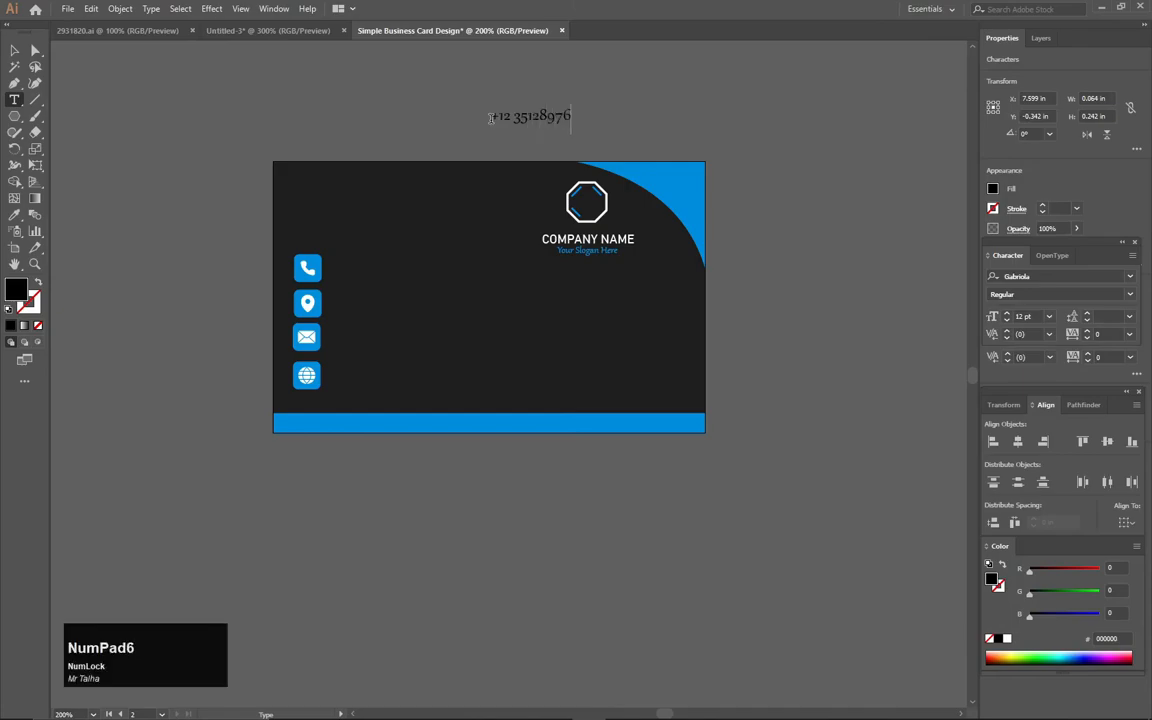
{"action": "left_click", "coordinate": [10, 46]}
- Add the text line "Street,Zipcode,Country" above the second card, beside the phone number
{"action": "left_click", "coordinate": [13, 101]}
{"action": "left_click", "coordinate": [268, 121]}
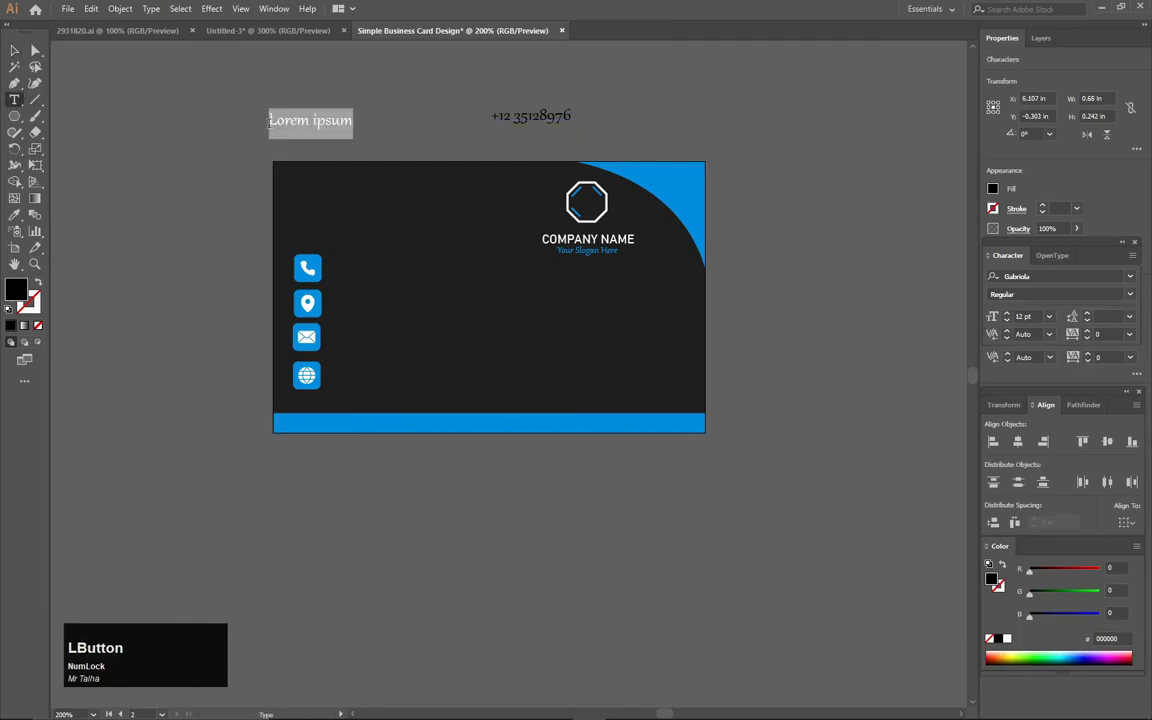
{"action": "type", "text": "Street"}
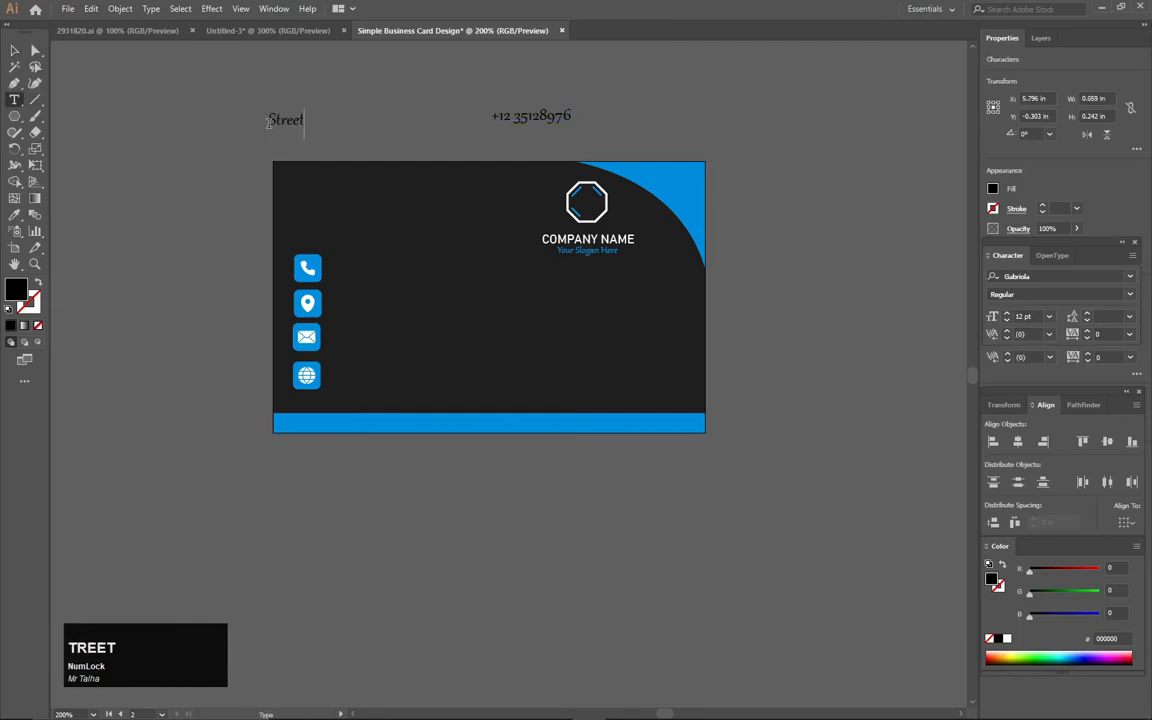
{"action": "type", "text": ",Z"}
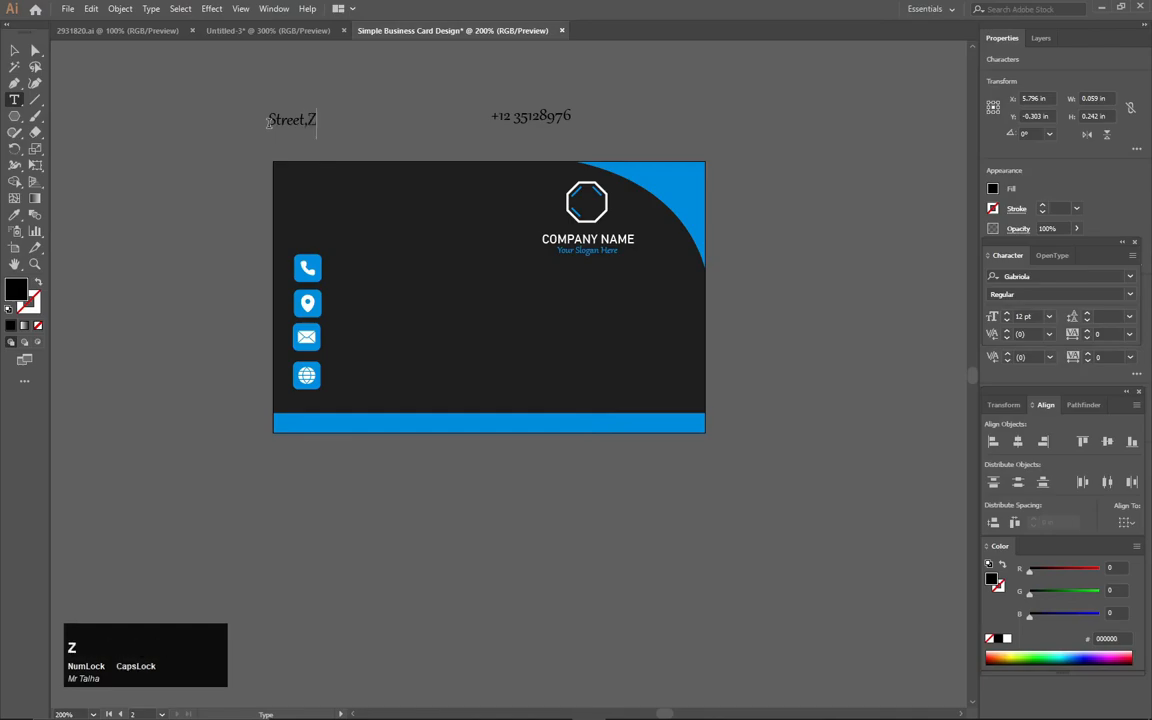
{"action": "type", "text": "ipcode"}
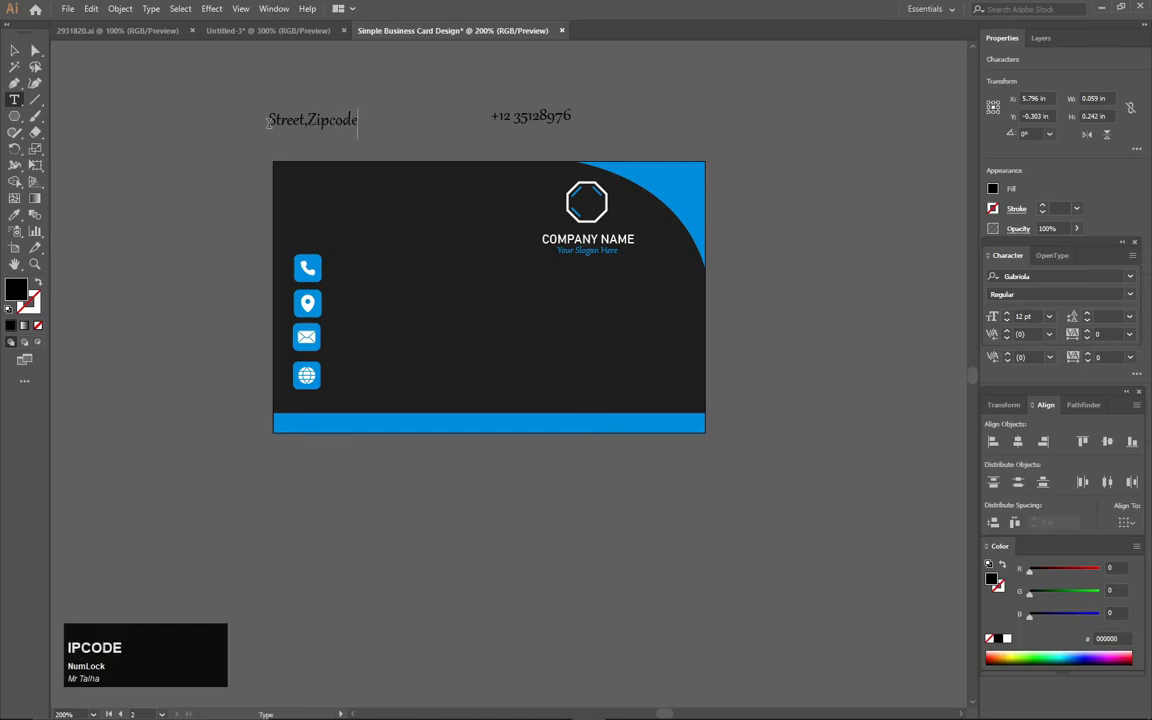
{"action": "type", "text": ",Countr"}
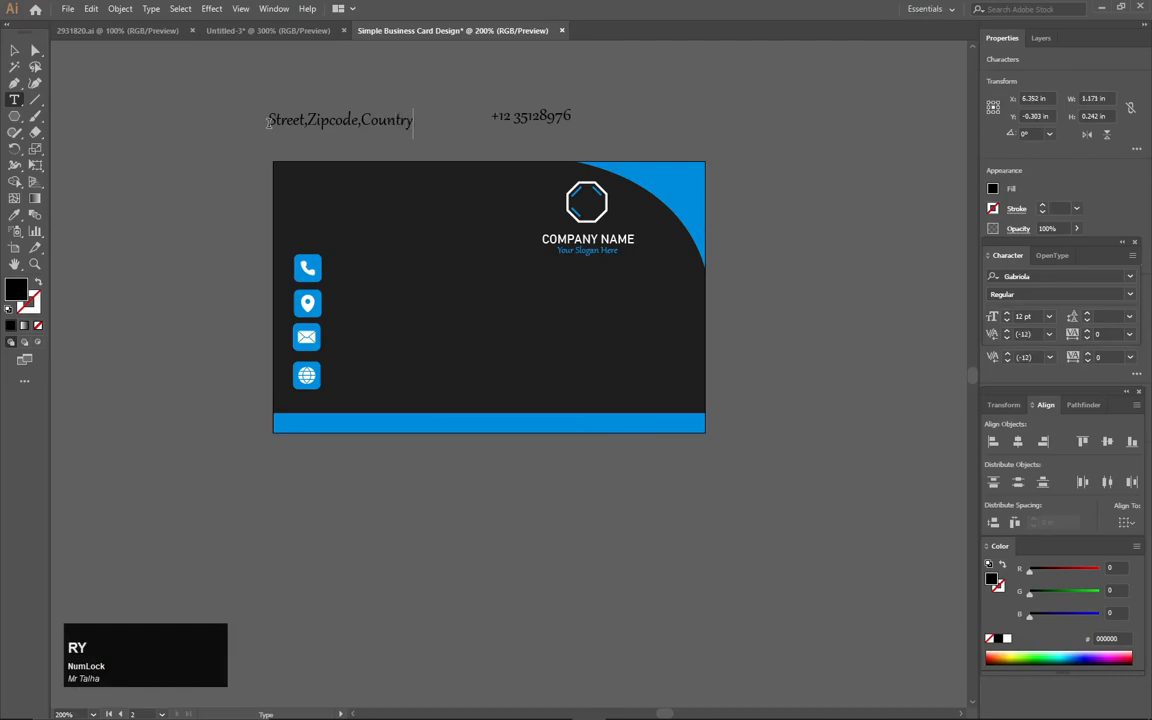
{"action": "type", "text": "y"}
{"action": "left_click", "coordinate": [14, 49]}
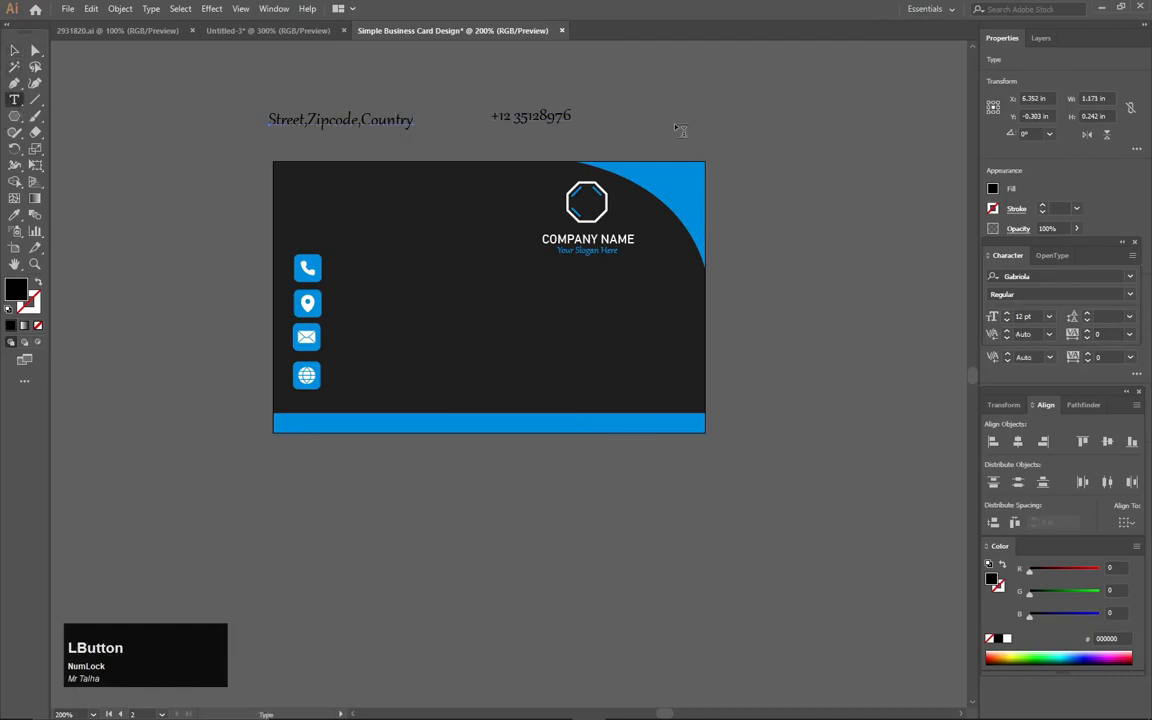
- Add a text line with the contact e-mail address above the second card
{"action": "left_click", "coordinate": [675, 124]}
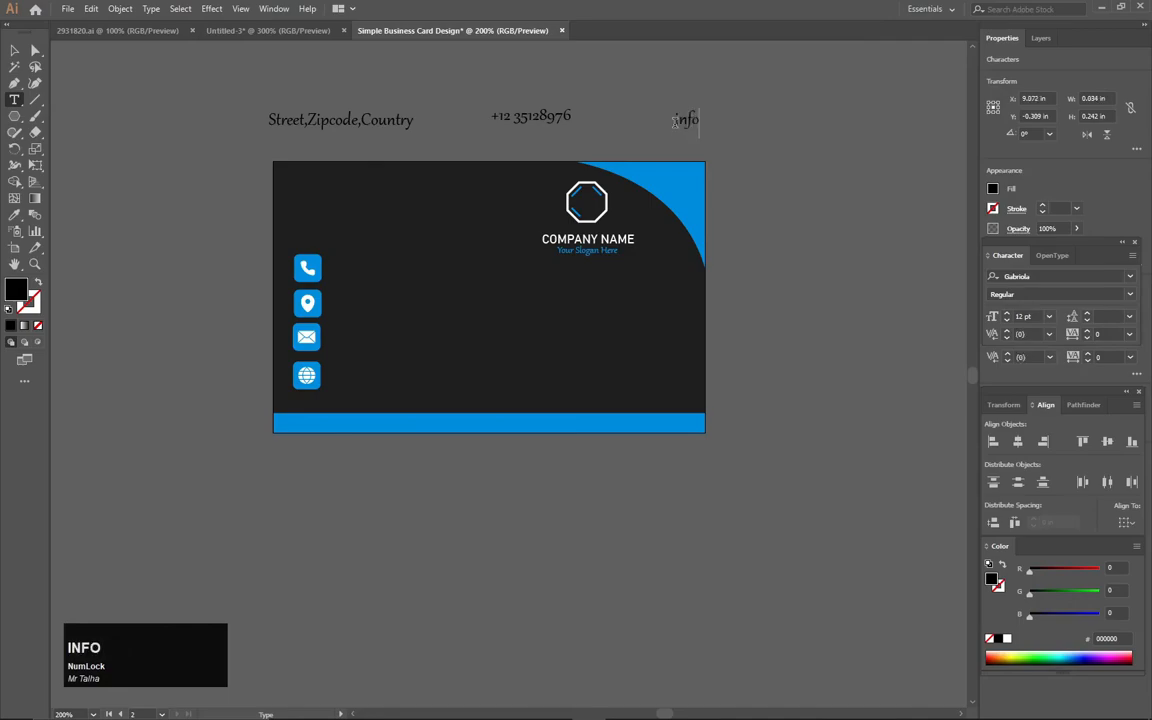
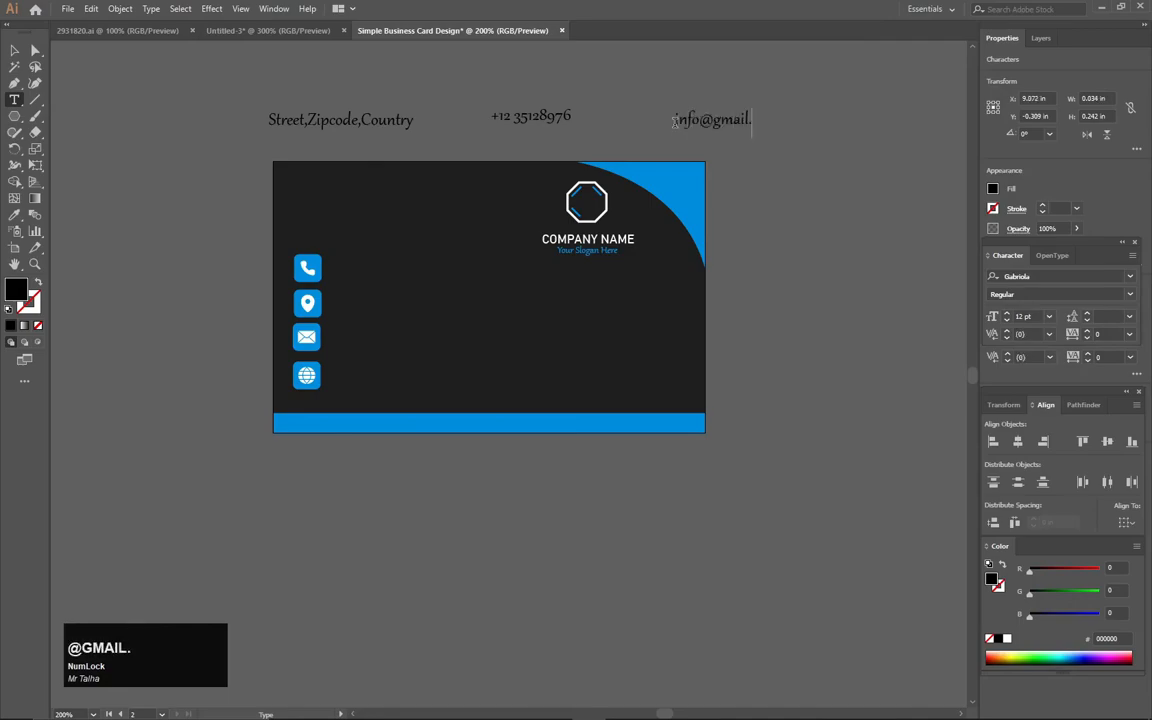
{"action": "left_click", "coordinate": [14, 50]}
{"action": "left_click", "coordinate": [14, 100]}
{"action": "left_click", "coordinate": [297, 78]}
{"action": "type", "text": "w"}
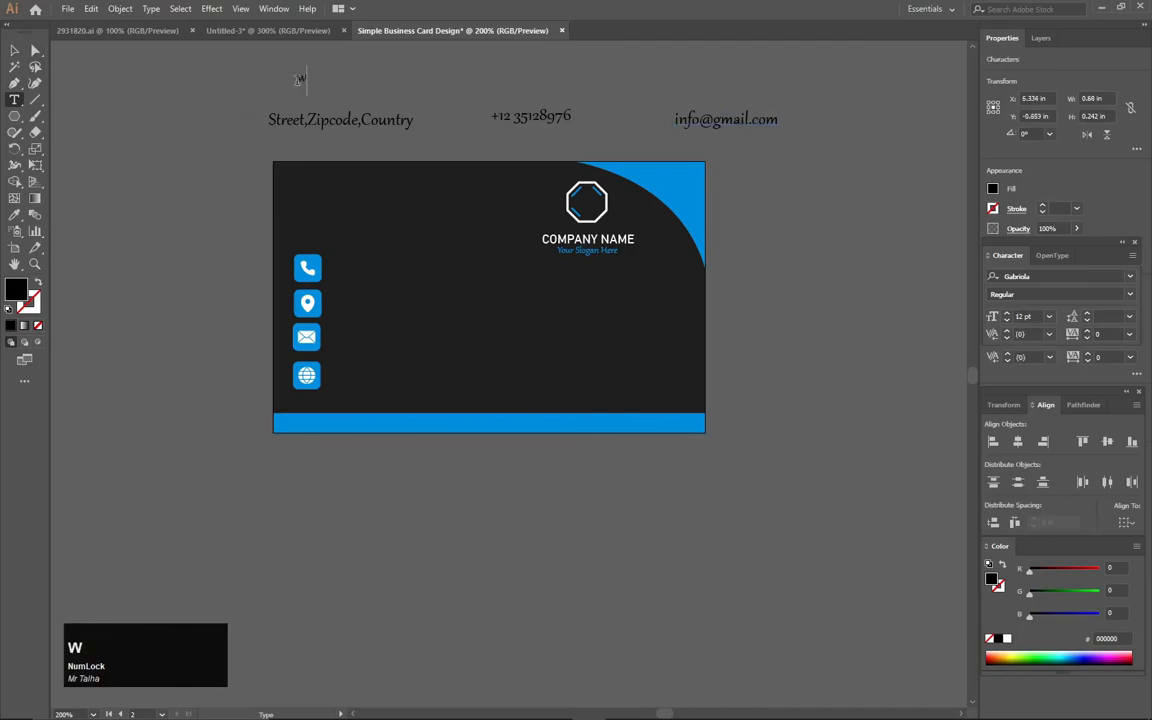
{"action": "type", "text": "ww.website.com"}
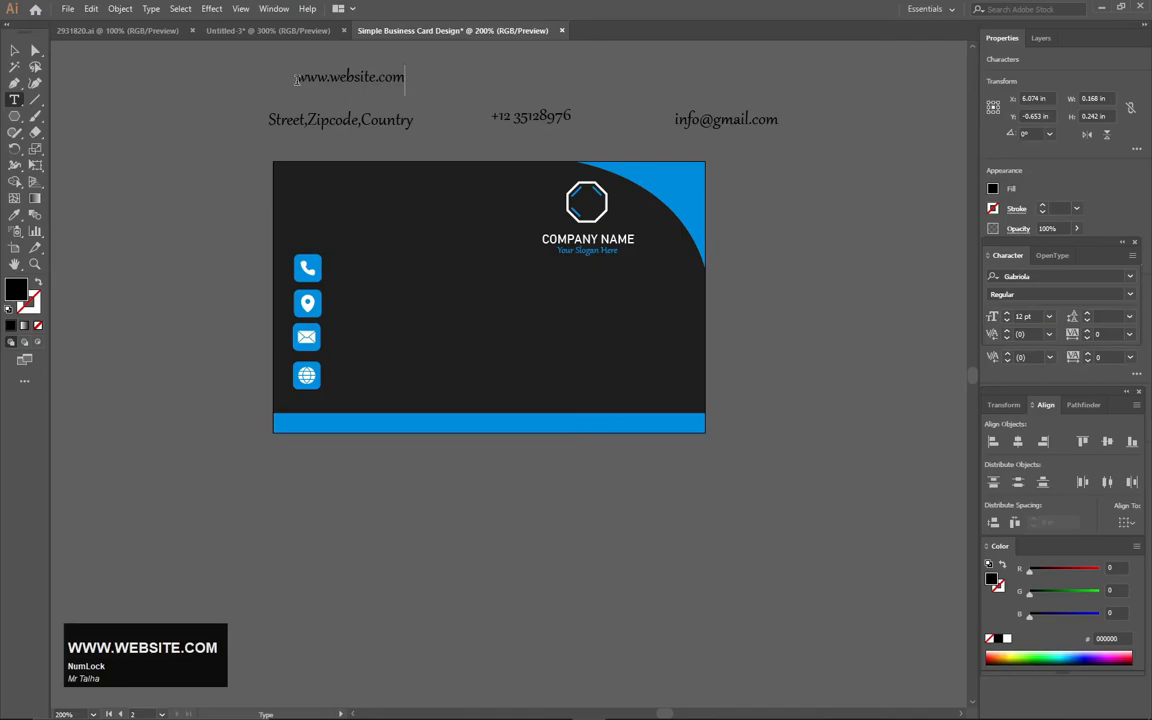
{"action": "left_click", "coordinate": [14, 50]}
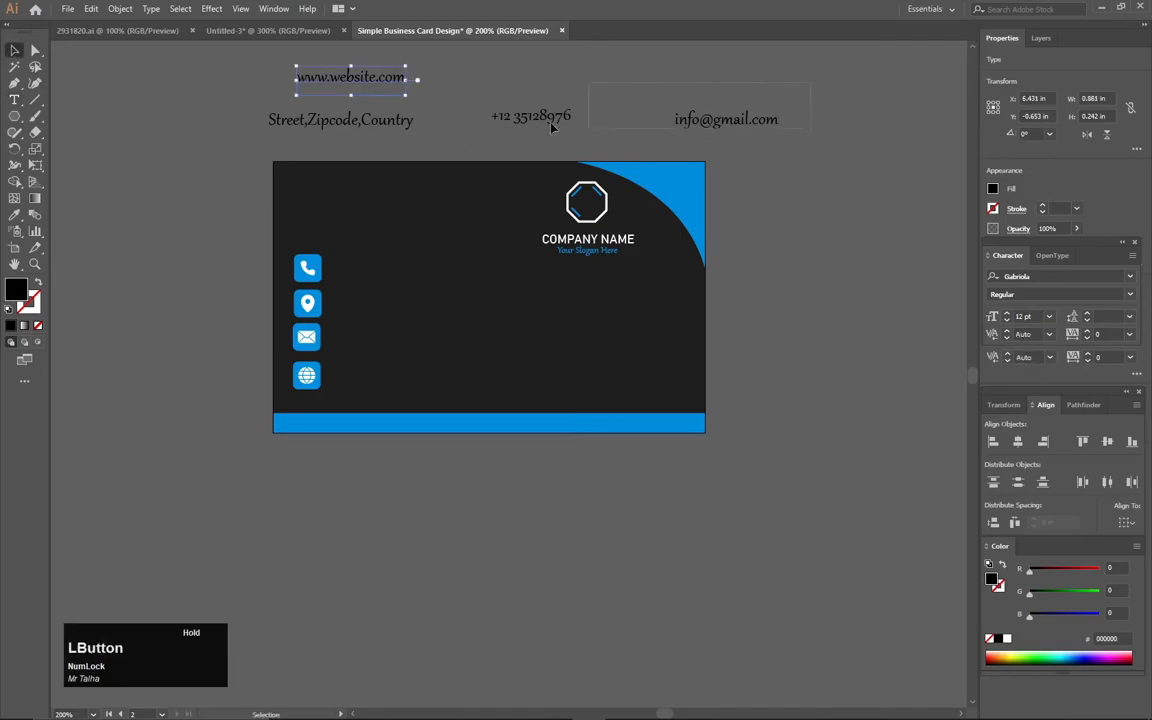
- Change the font of all four contact text lines to Myriad Pro
{"action": "left_click_drag", "start_coordinate": [281, 135], "coordinate": [800, 65]}
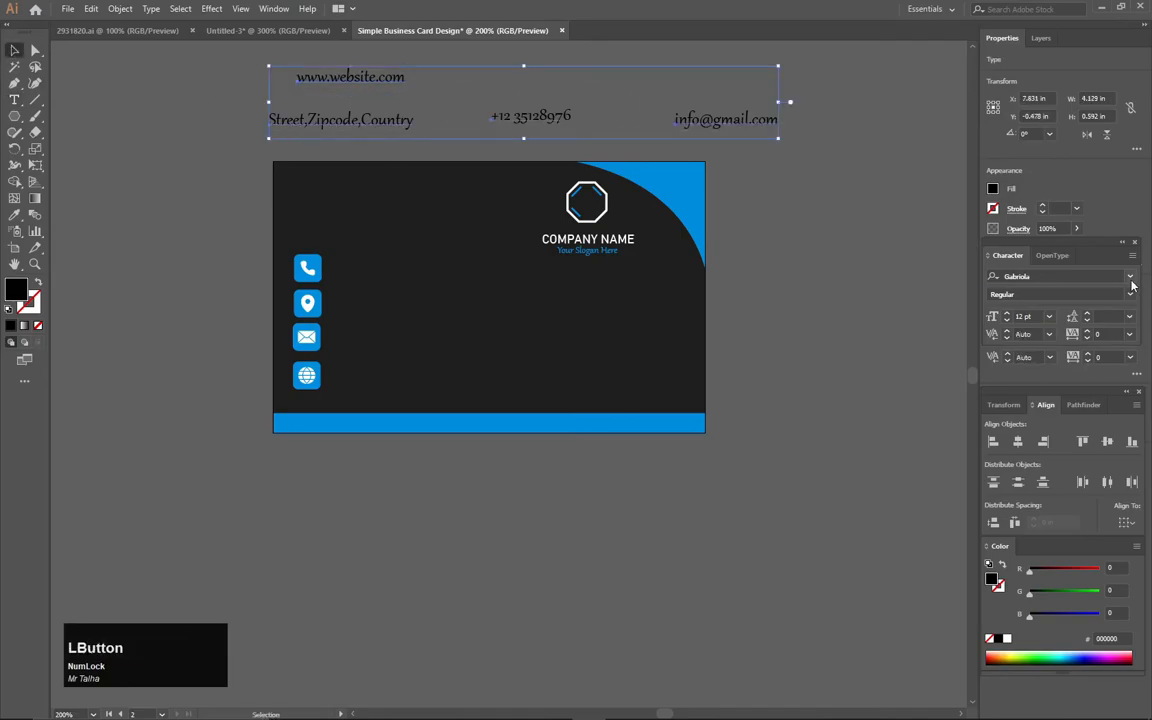
{"action": "left_click", "coordinate": [1130, 278]}
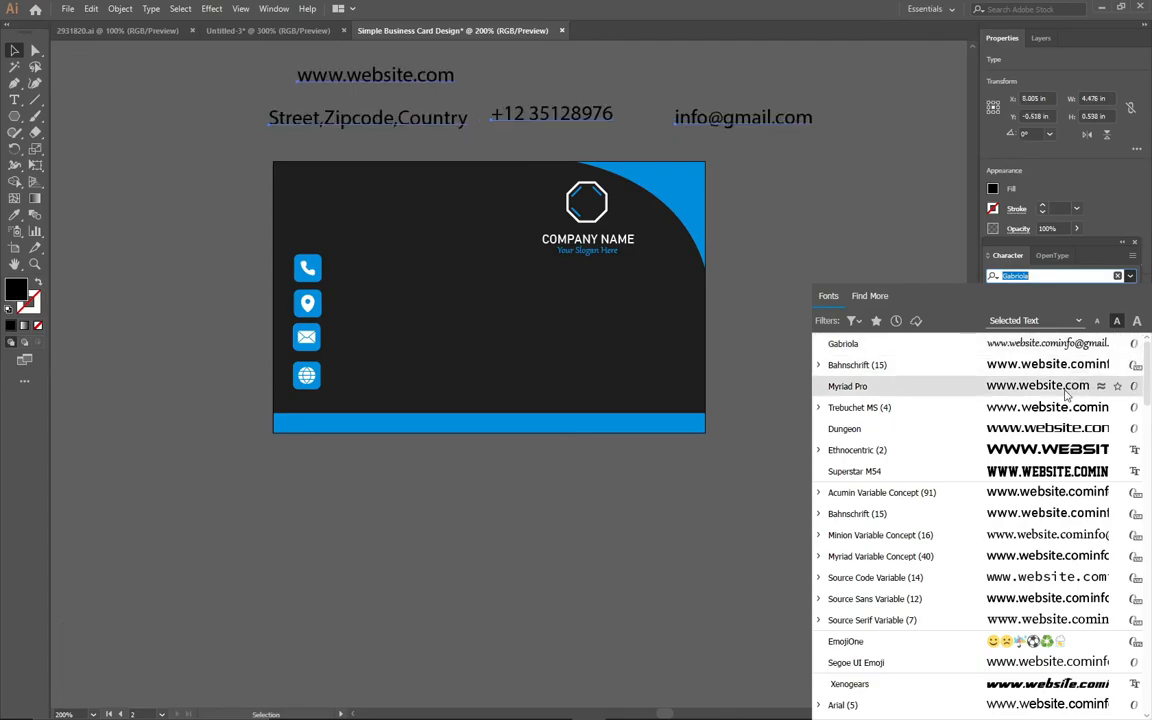
{"action": "left_click", "coordinate": [845, 387]}
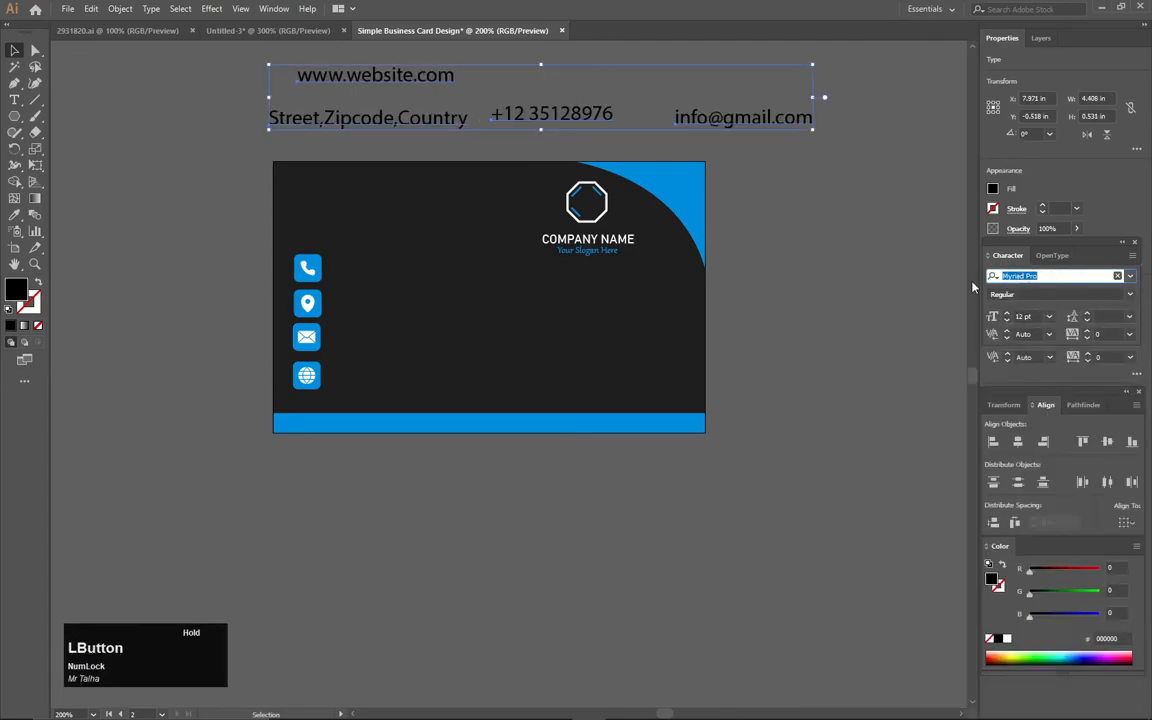
{"action": "left_click", "coordinate": [410, 87]}
- Place the phone number beside the phone icon, scaled down to about 8.5 pt
{"action": "left_click_drag", "start_coordinate": [556, 115], "coordinate": [431, 269]}
{"action": "scroll", "coordinate": [449, 301], "scroll_direction": "up", "scroll_amount": 1}
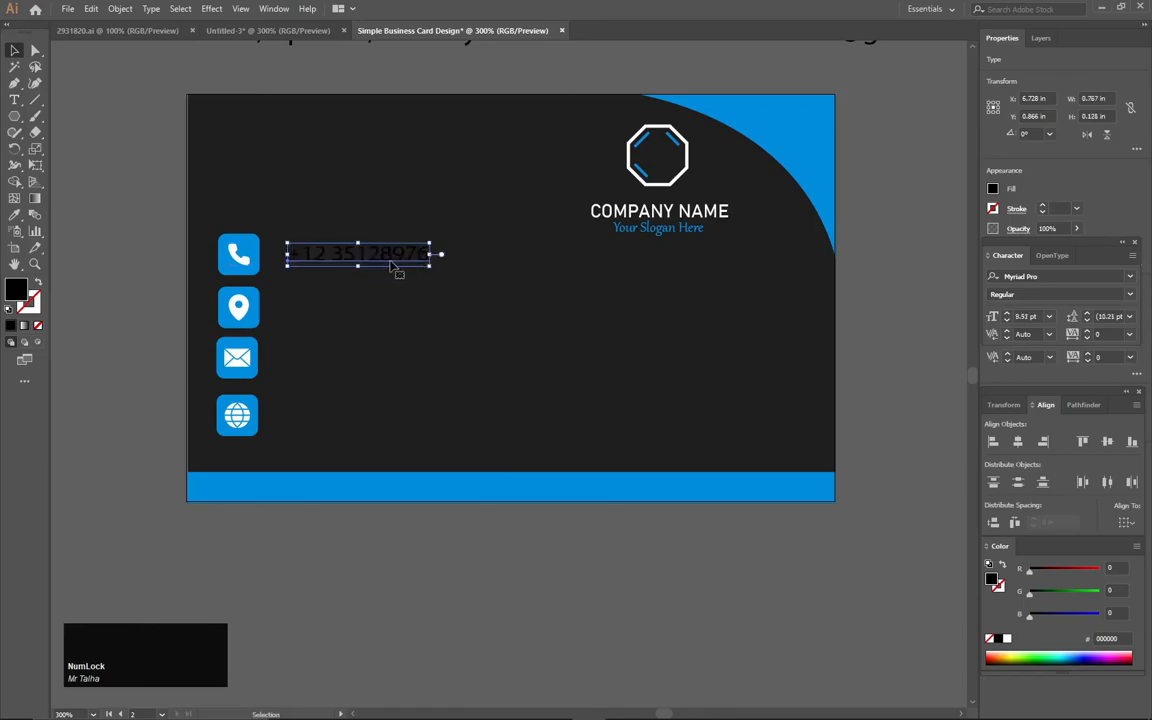
{"action": "key", "text": "Left"}
{"action": "key", "text": "Left"}
{"action": "key", "text": "Left"}
{"action": "key", "text": "Left"}
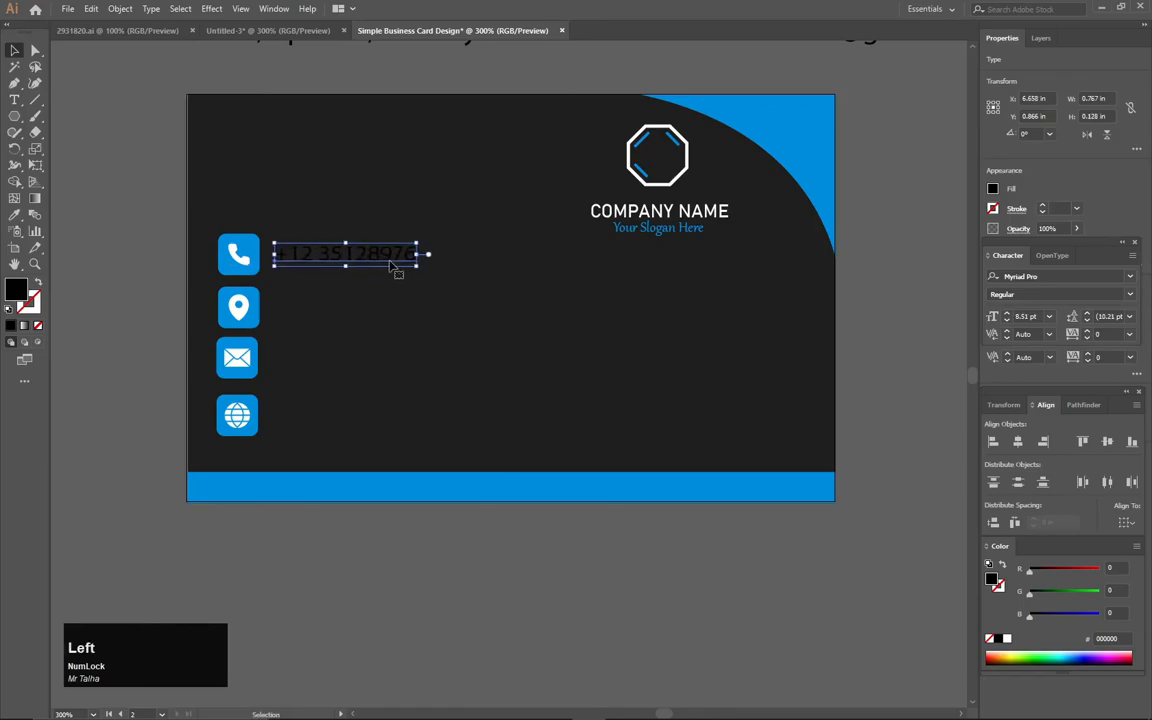
- Give the phone number a white fill without a stroke, sampling the white from the logo outline
{"action": "key", "text": "i"}
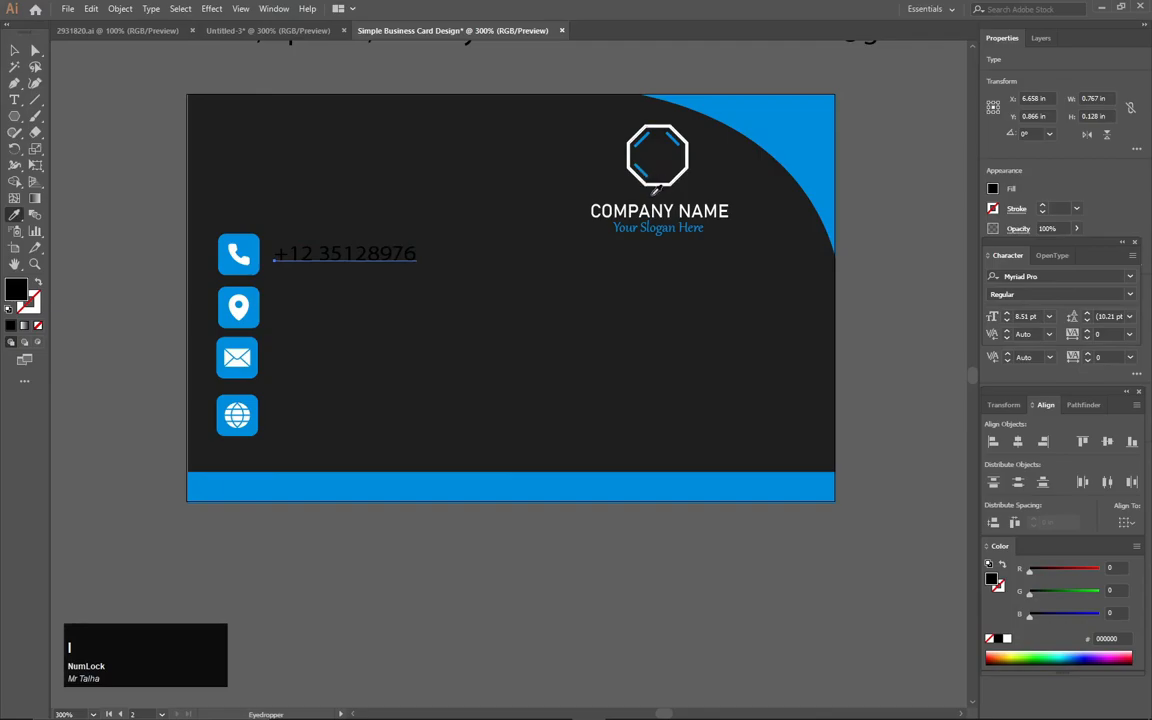
{"action": "left_click", "coordinate": [667, 181]}
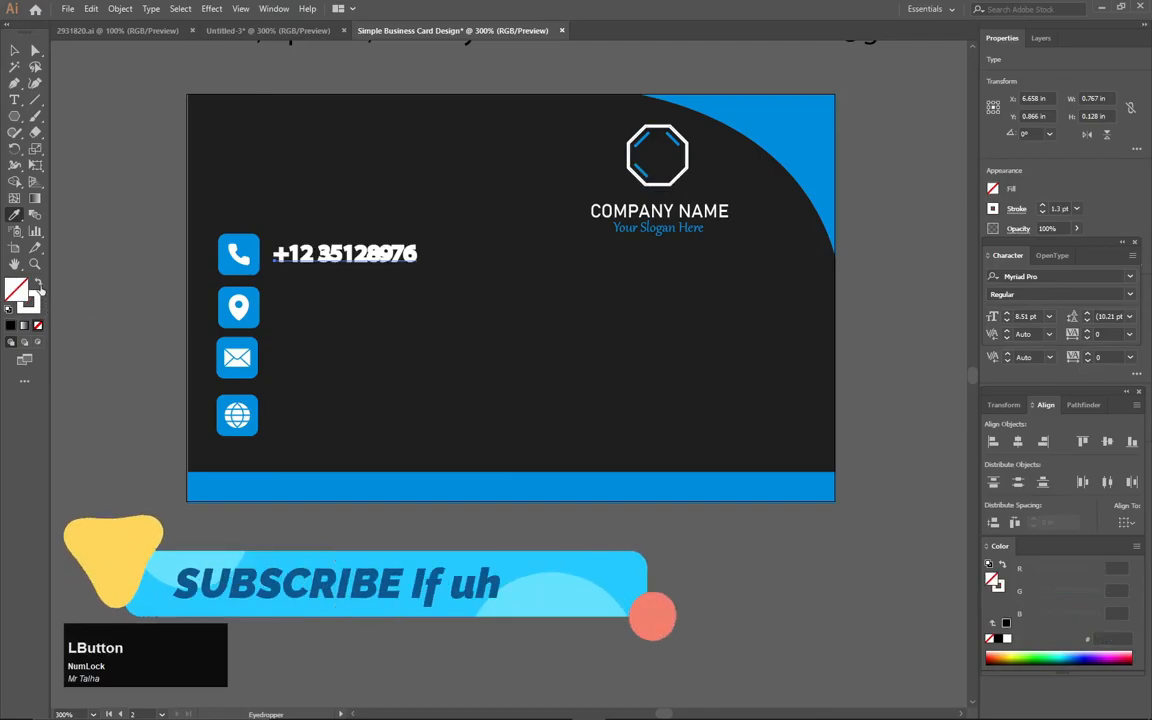
{"action": "left_click", "coordinate": [14, 50]}
- Place the address line beside the location icon, match its style to the phone number and align it vertically with the icon
{"action": "scroll", "coordinate": [85, 92], "scroll_direction": "up", "scroll_amount": 2}
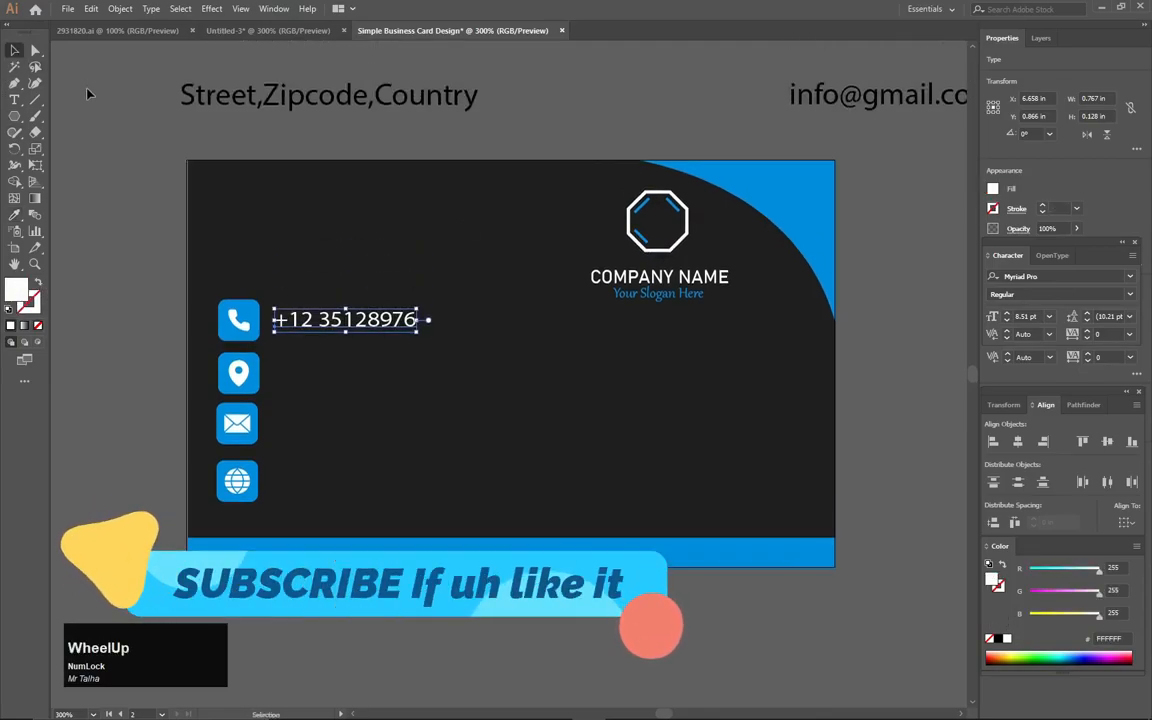
{"action": "left_click_drag", "start_coordinate": [361, 132], "coordinate": [456, 413]}
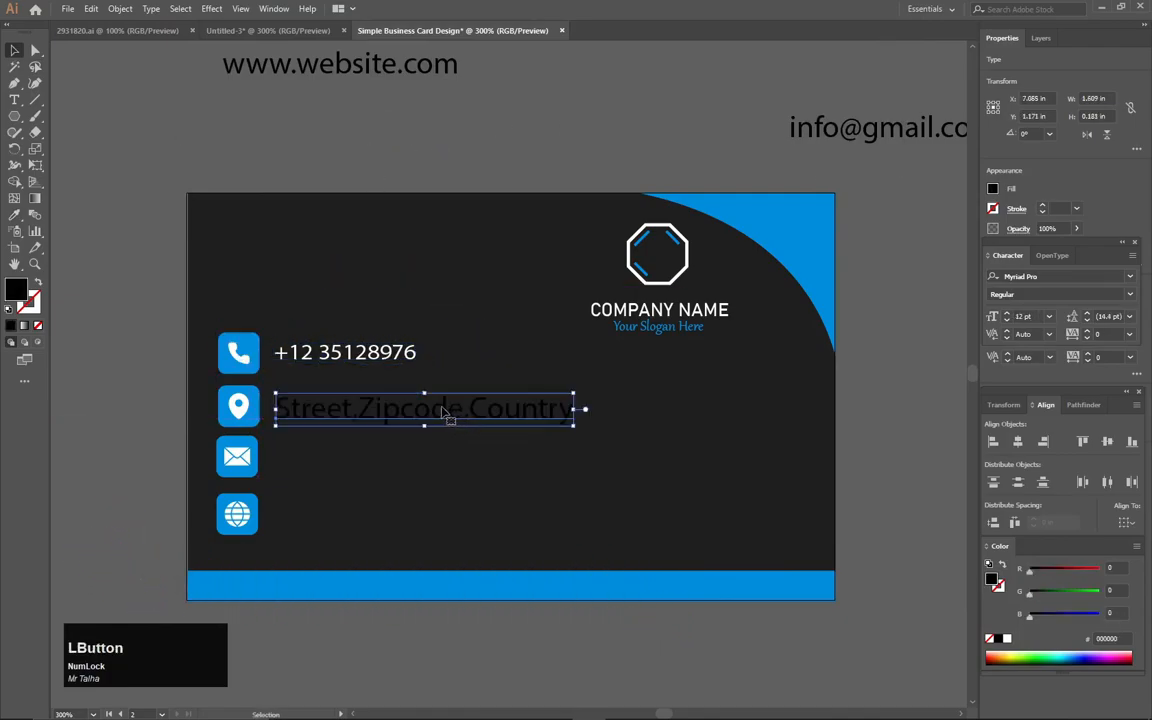
{"action": "left_click", "coordinate": [15, 212]}
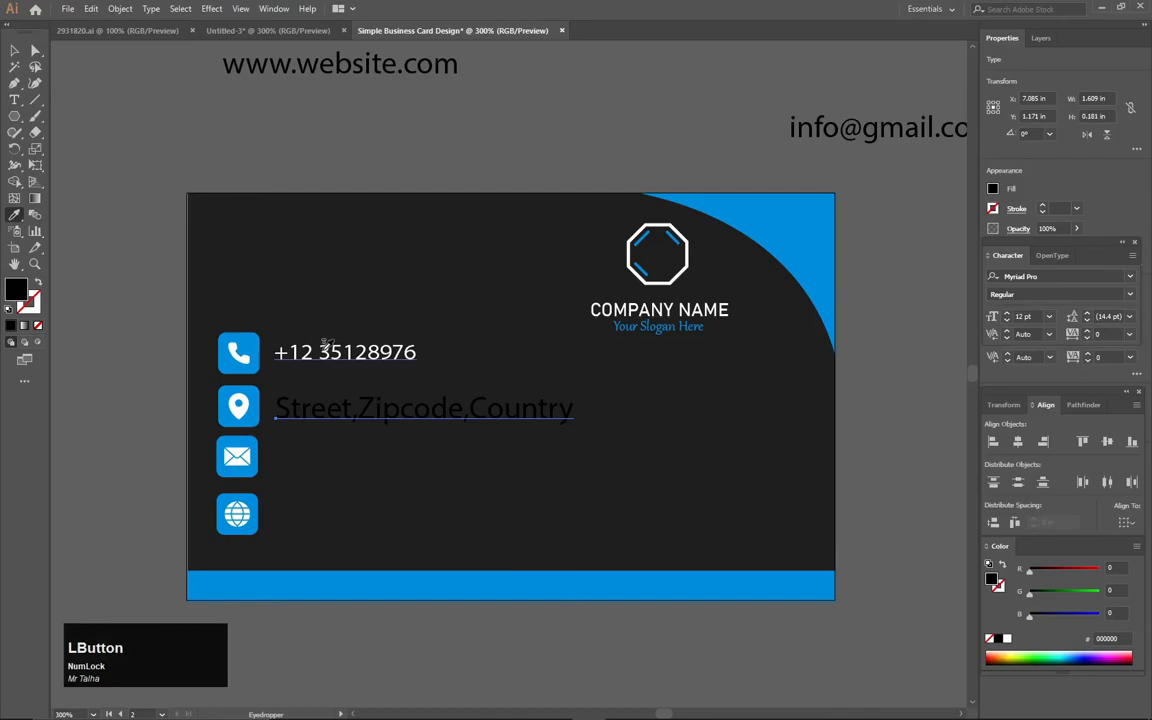
{"action": "left_click", "coordinate": [325, 345]}
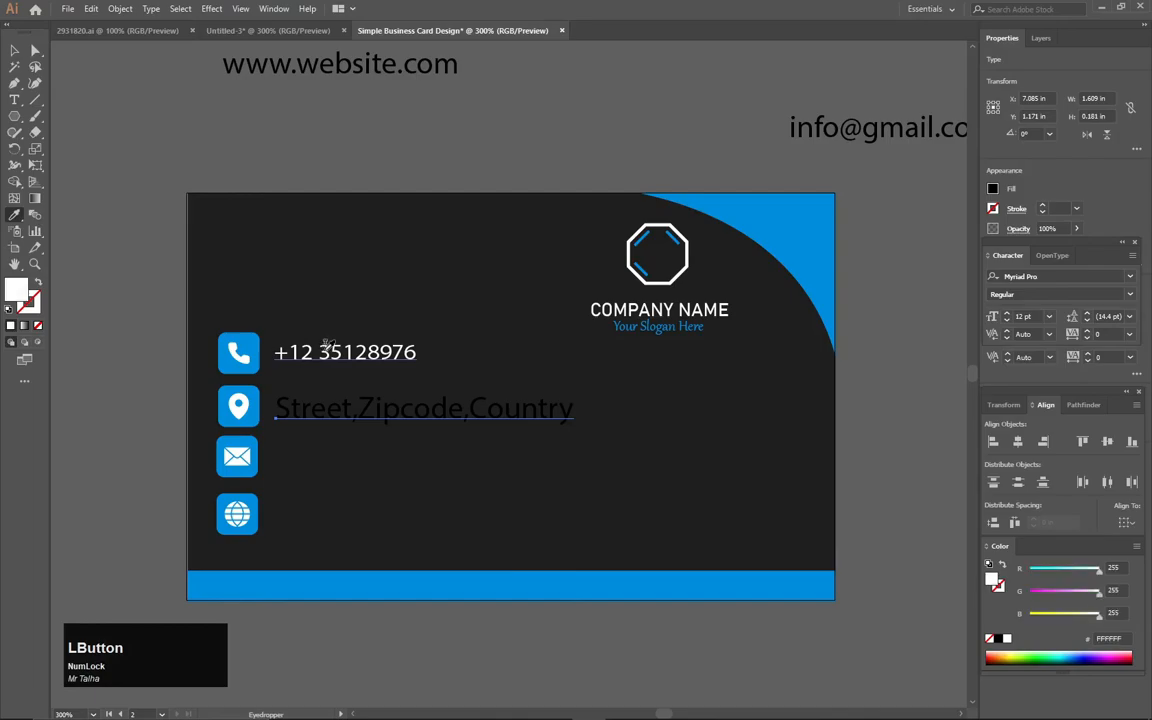
{"action": "left_click", "coordinate": [15, 50]}
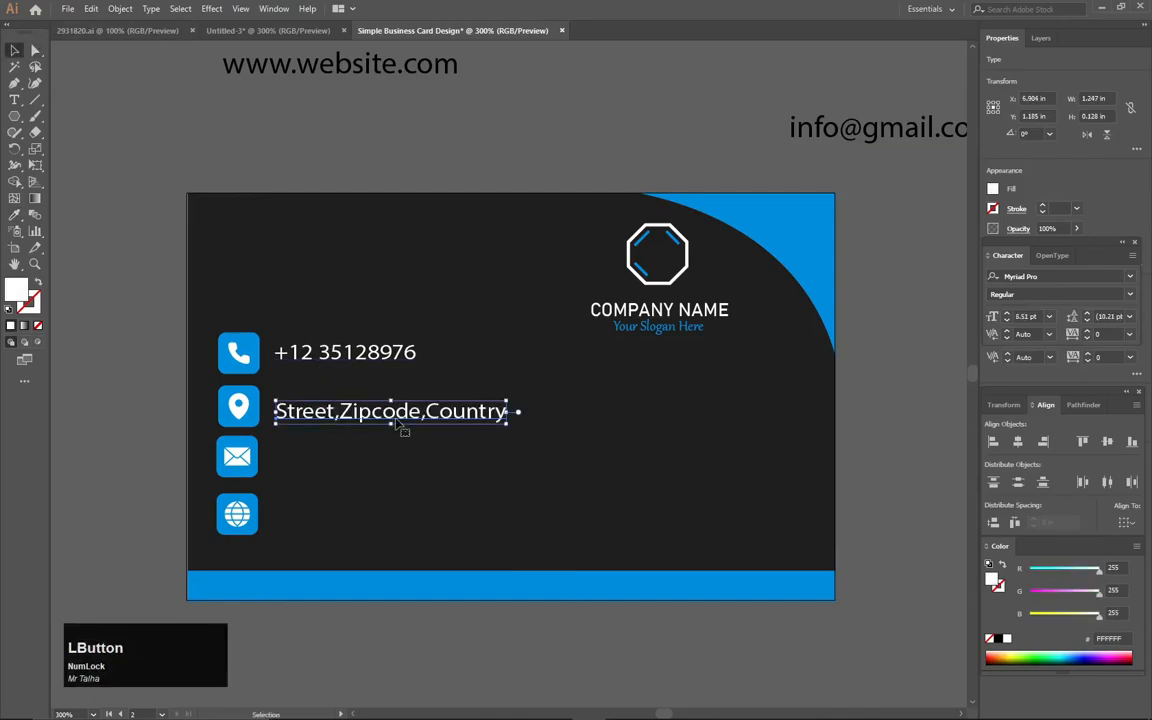
{"action": "key", "text": "Up"}
{"action": "key", "text": "Up"}
{"action": "key", "text": "Down"}
- Place the e-mail line beside the mail icon, copy the address line's style to it and nudge it up level with the icon
{"action": "left_click_drag", "start_coordinate": [848, 127], "coordinate": [333, 460]}
{"action": "key", "text": "i"}
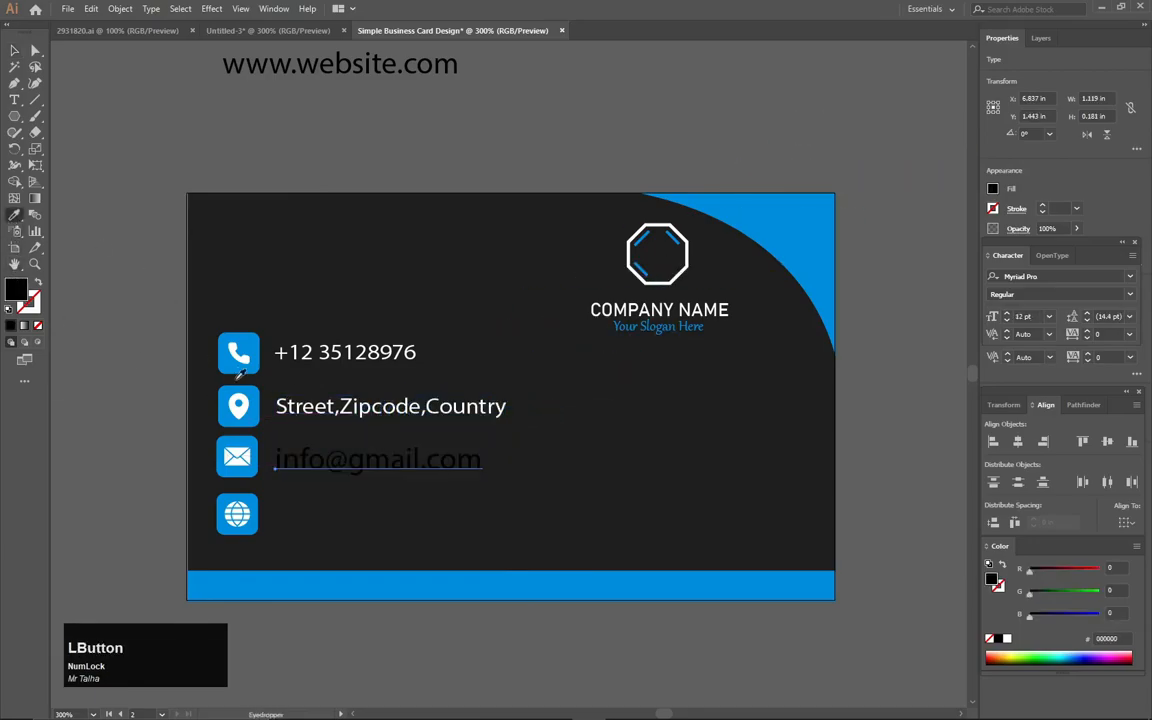
{"action": "left_click", "coordinate": [280, 405]}
{"action": "key", "text": "Up"}
{"action": "key", "text": "Up"}
{"action": "key", "text": "Up"}
{"action": "key", "text": "Up"}
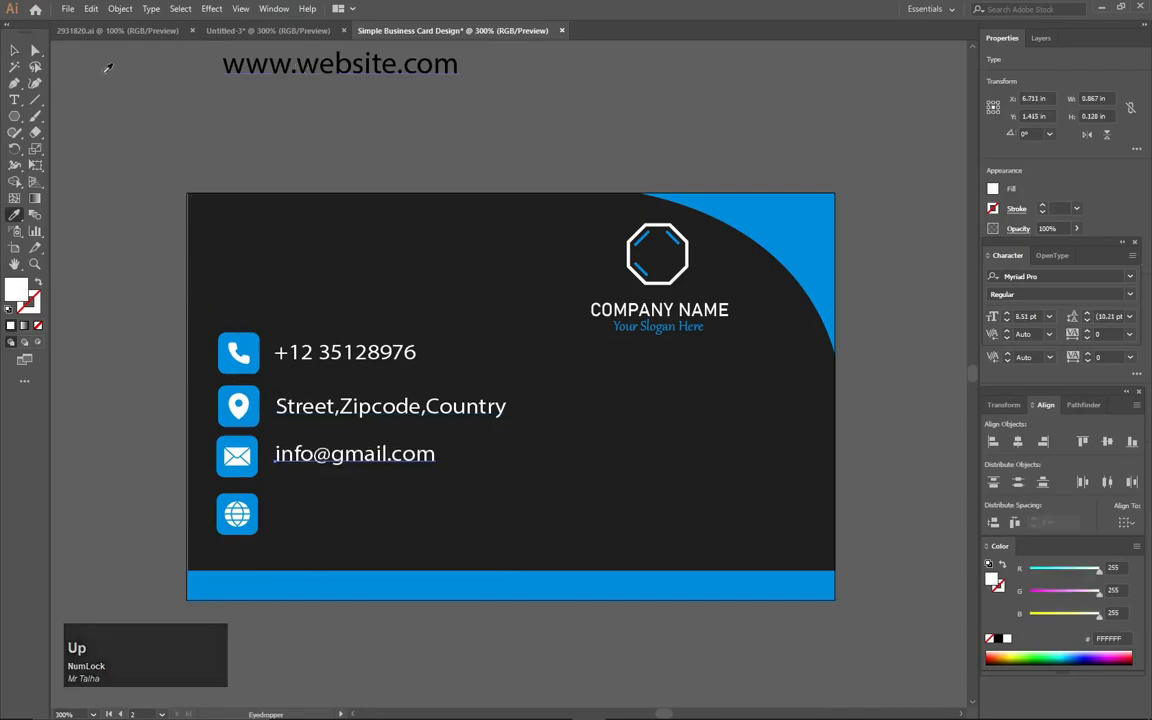
{"action": "left_click", "coordinate": [14, 50]}
- Place the website line beside the globe icon, copy the e-mail line's style to it and adjust its vertical position
{"action": "left_click", "coordinate": [298, 70]}
{"action": "left_click_drag", "start_coordinate": [298, 80], "coordinate": [352, 514]}
{"action": "key", "text": "i"}
{"action": "left_click", "coordinate": [310, 453]}
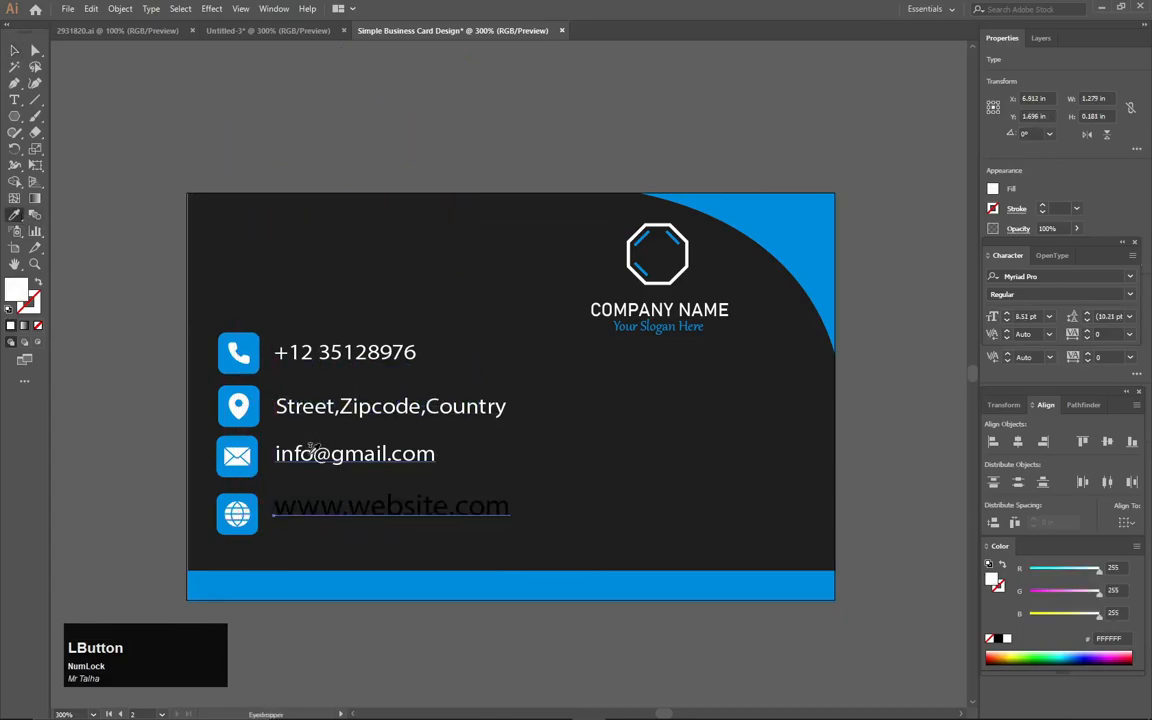
{"action": "left_click", "coordinate": [11, 50]}
{"action": "key", "text": "Down"}
{"action": "key", "text": "Up"}
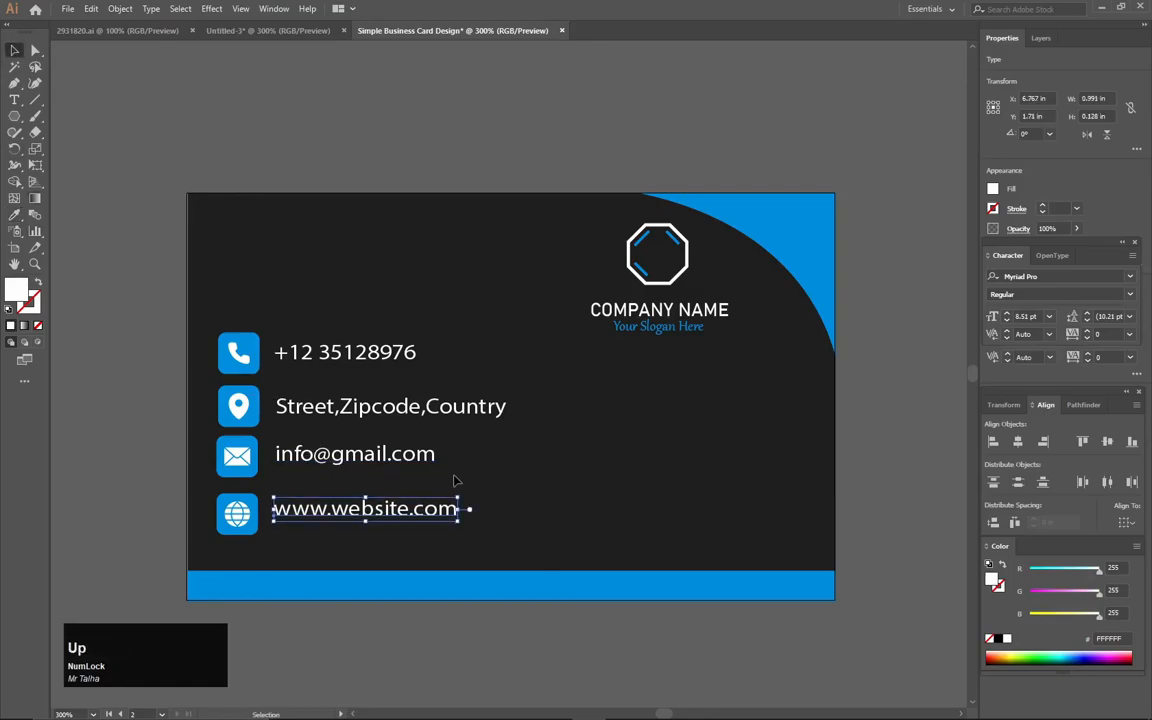
{"action": "left_click", "coordinate": [444, 133]}
{"action": "left_click", "coordinate": [353, 183]}
{"action": "left_click_drag", "start_coordinate": [353, 183], "coordinate": [653, 237]}
{"action": "scroll", "coordinate": [494, 166], "scroll_direction": "down", "scroll_amount": 2}
{"action": "scroll", "coordinate": [648, 237], "scroll_direction": "down", "scroll_amount": 1, "text": "alt"}
{"action": "scroll", "coordinate": [651, 241], "scroll_direction": "up", "scroll_amount": 1, "text": "alt"}
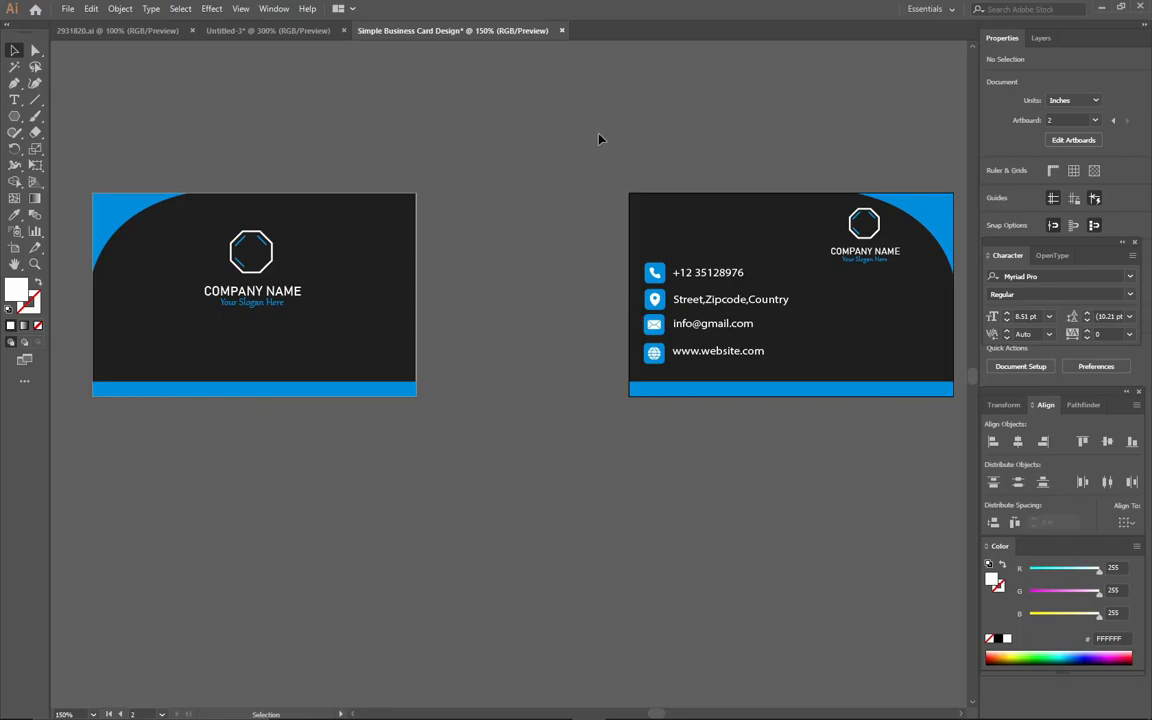
{"action": "left_click", "coordinate": [612, 707]}
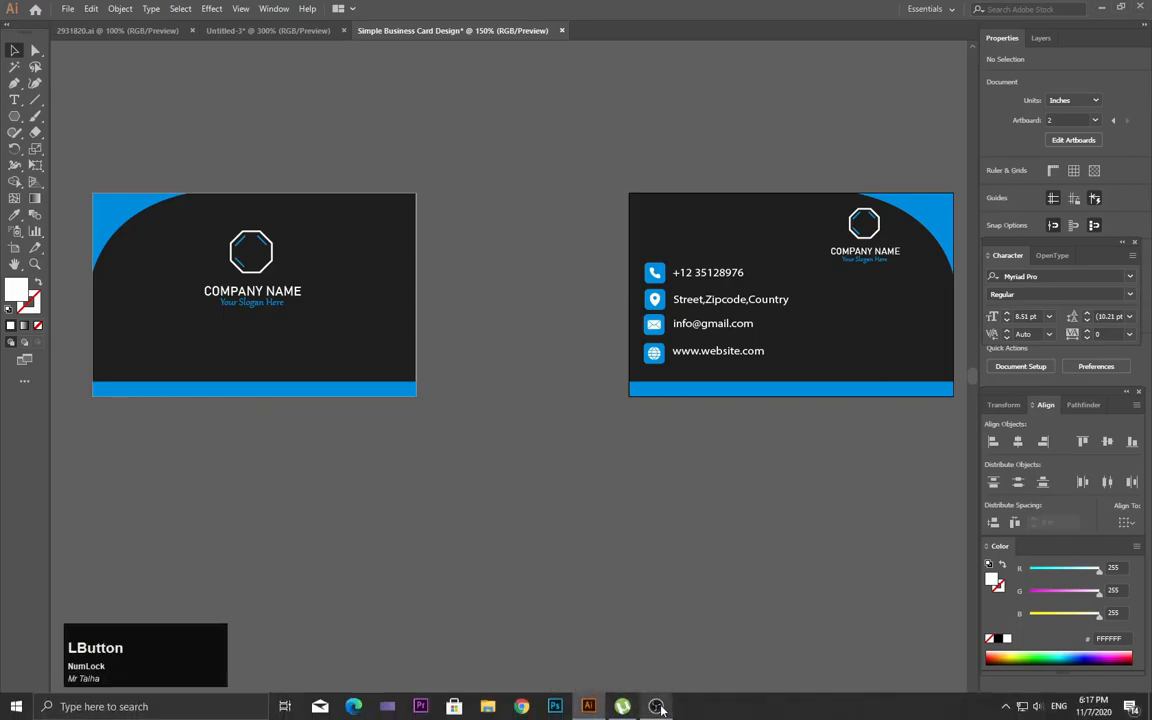